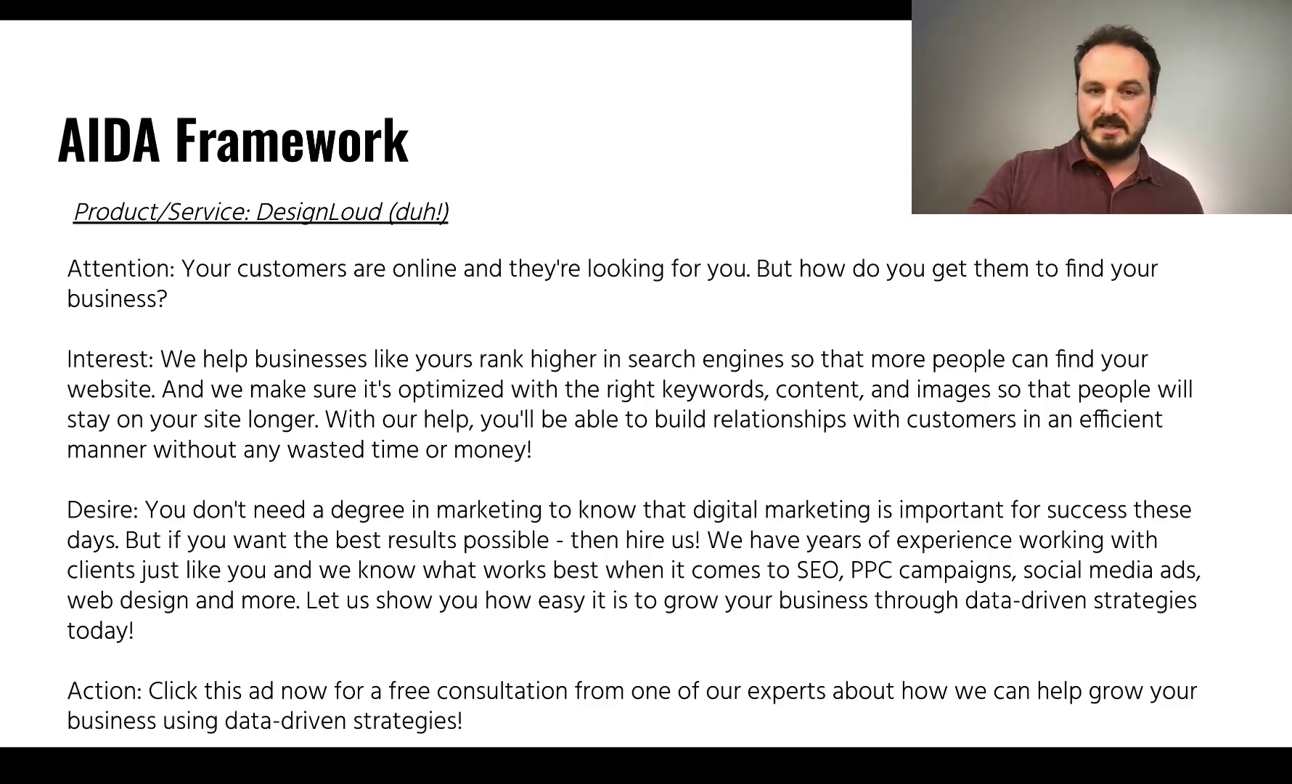
key("Right")
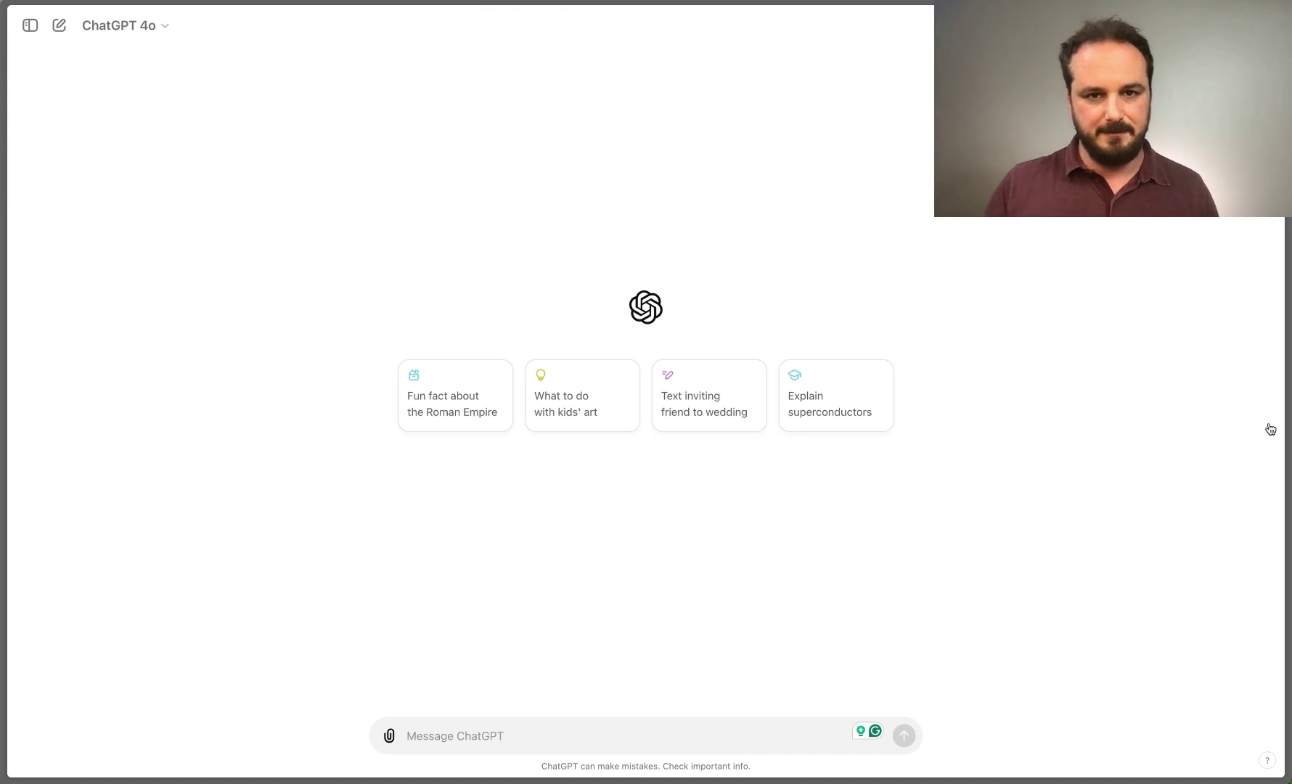
Step: Paste the marketing-expert prompt requesting 3 - 5 customer personas, pain points and ads, and replace the [INDUSTRY] placeholder with "Digital marketing"
left_click(666, 729)
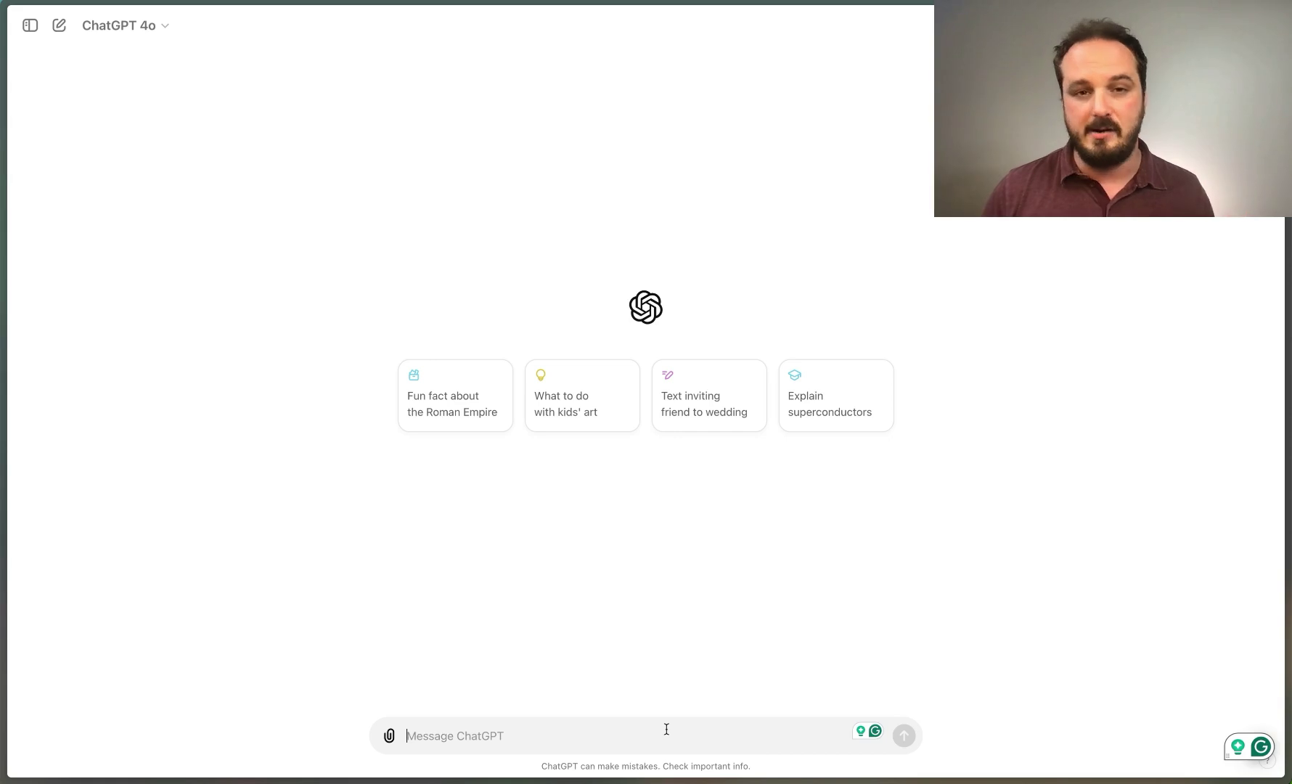
key("super+v")
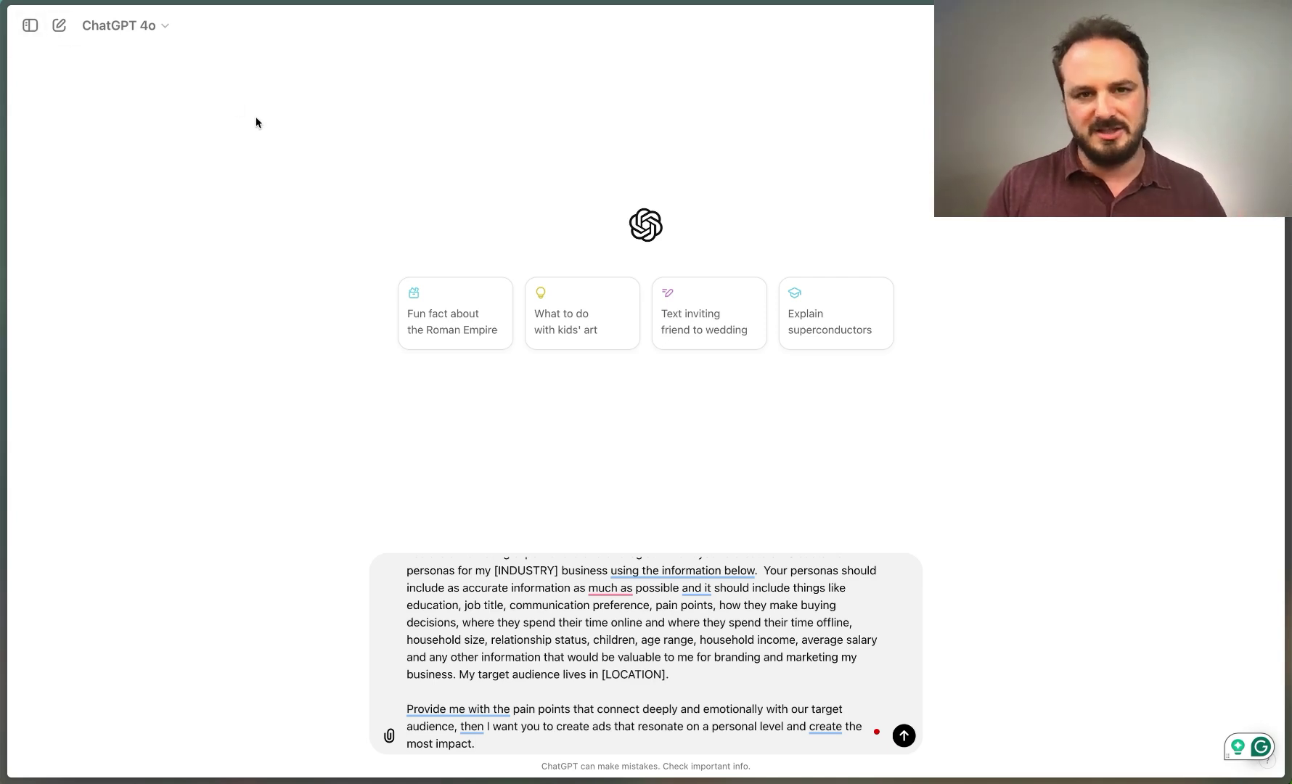
scroll(618, 637, "up", 1)
scroll(619, 637, "up", 1)
left_click_drag(559, 588, 492, 583)
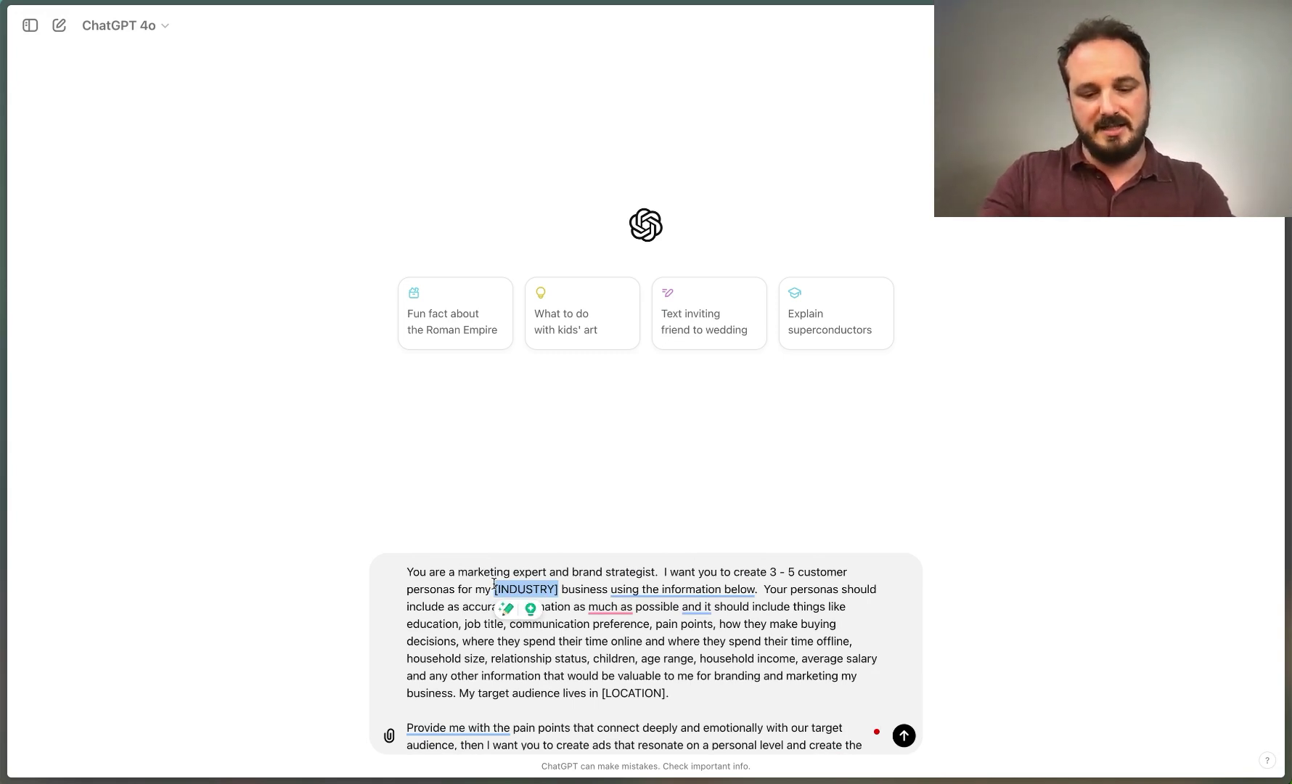
type("Digital marketi")
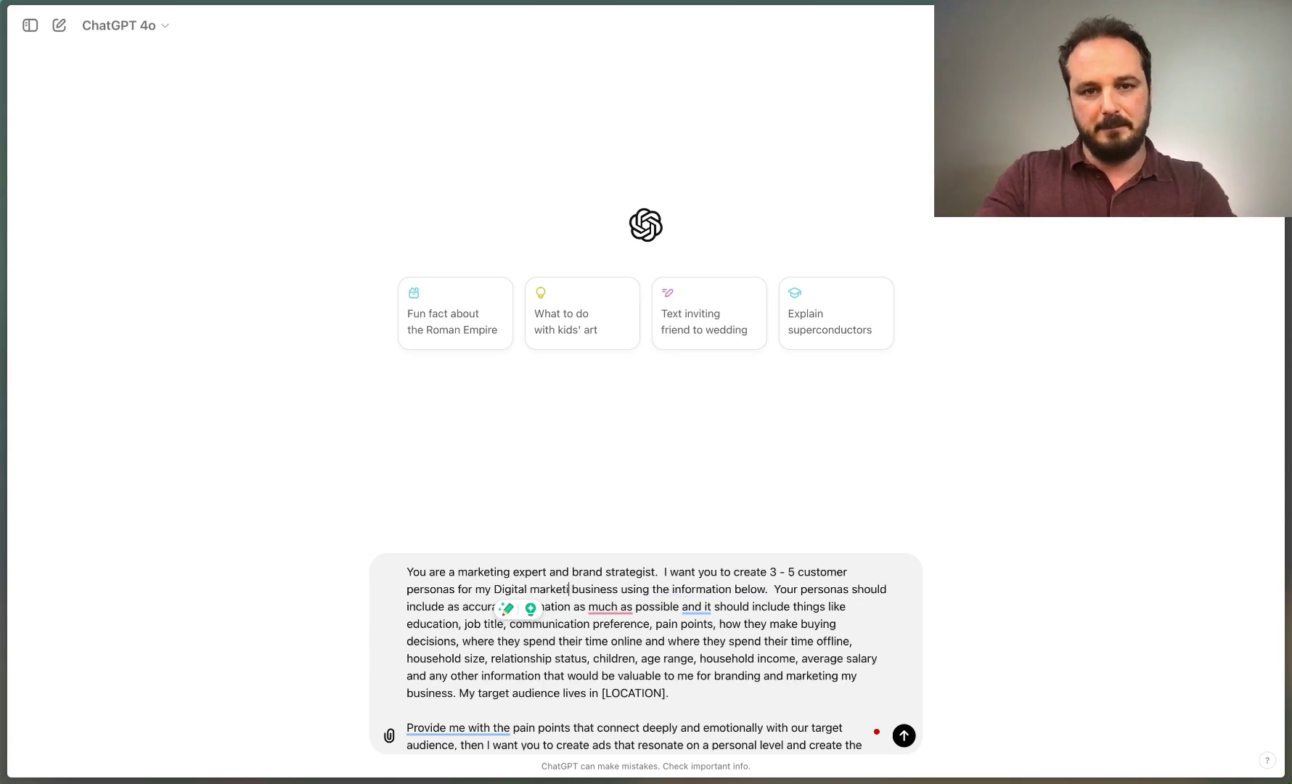
type("ng")
Step: Replace the [LOCATION] placeholder with "Wilmington nc" and submit the customer persona prompt
left_click_drag(664, 693, 602, 689)
type("Wilmington nc")
scroll(791, 675, "down", 1)
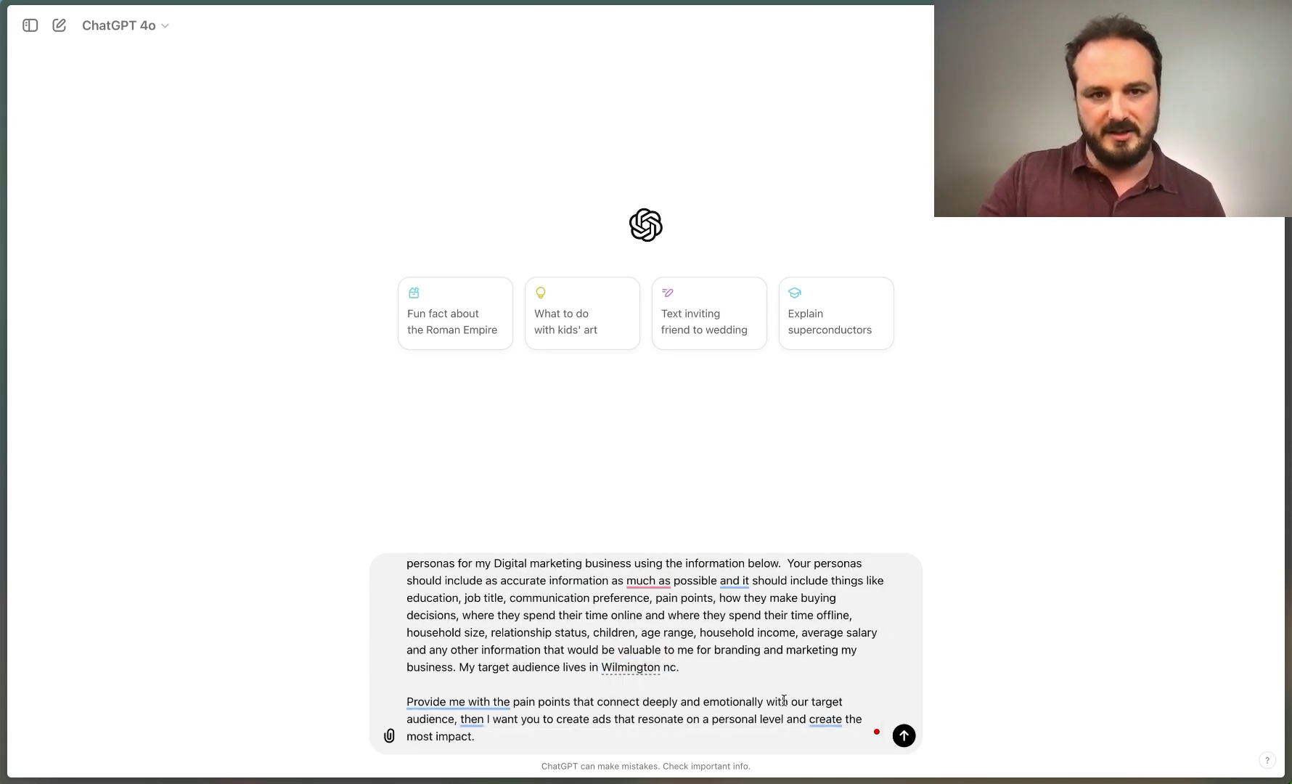
left_click(774, 728)
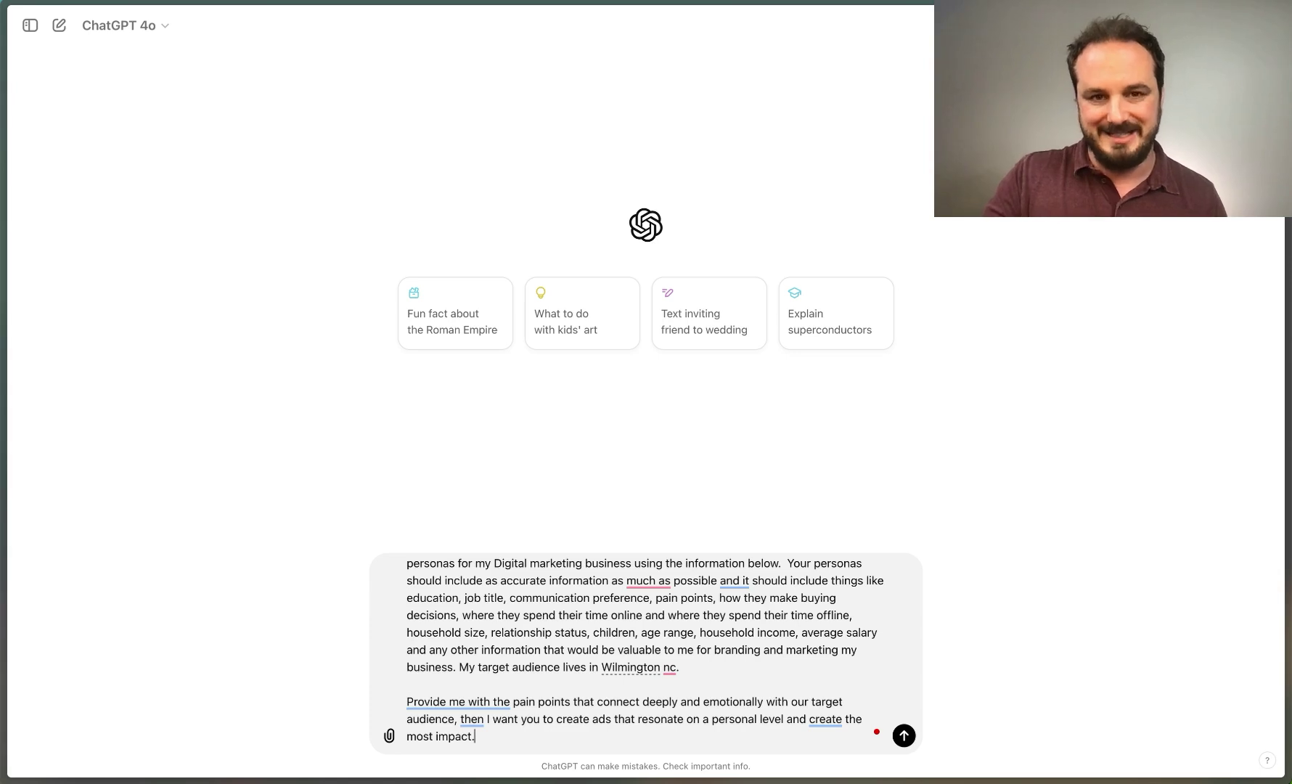
key("Return")
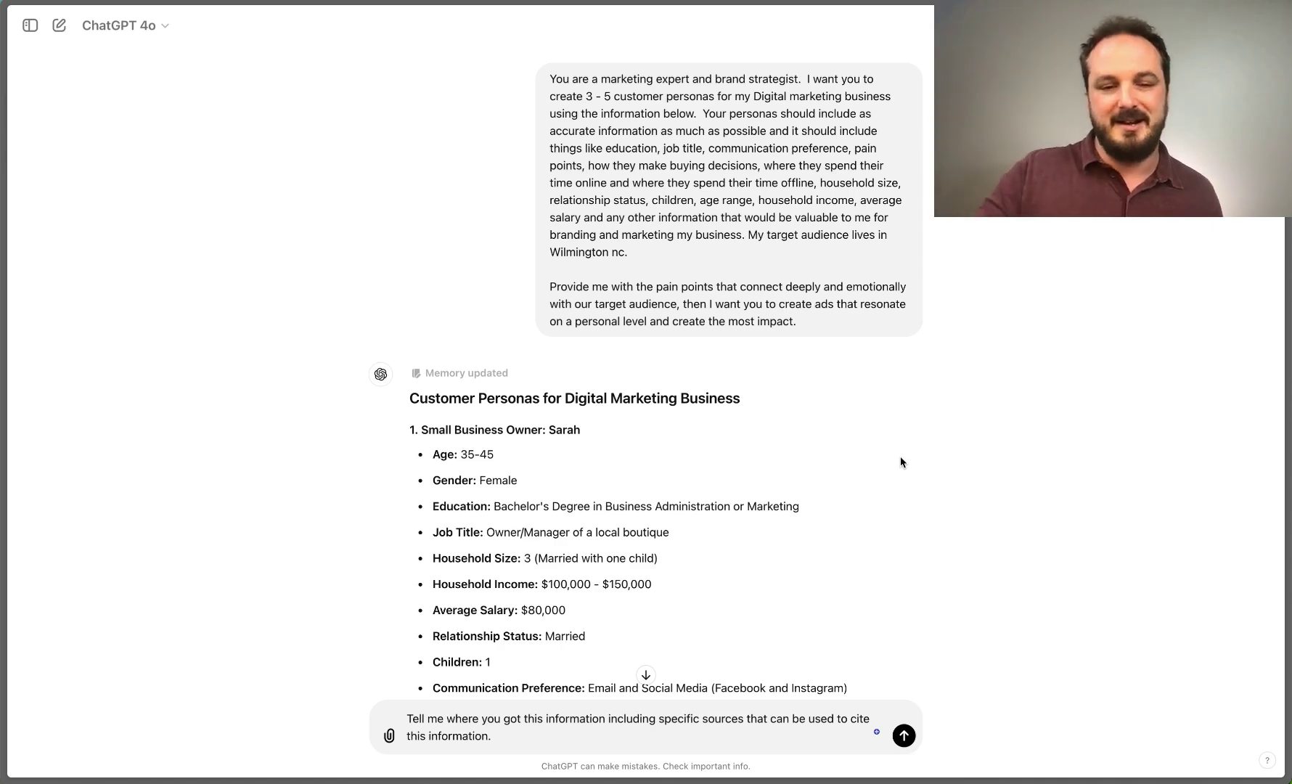
Step: Review the generated customer personas, their pain points and emotional connections, and the ad focus suggested for each one
scroll(899, 462, "down", 5)
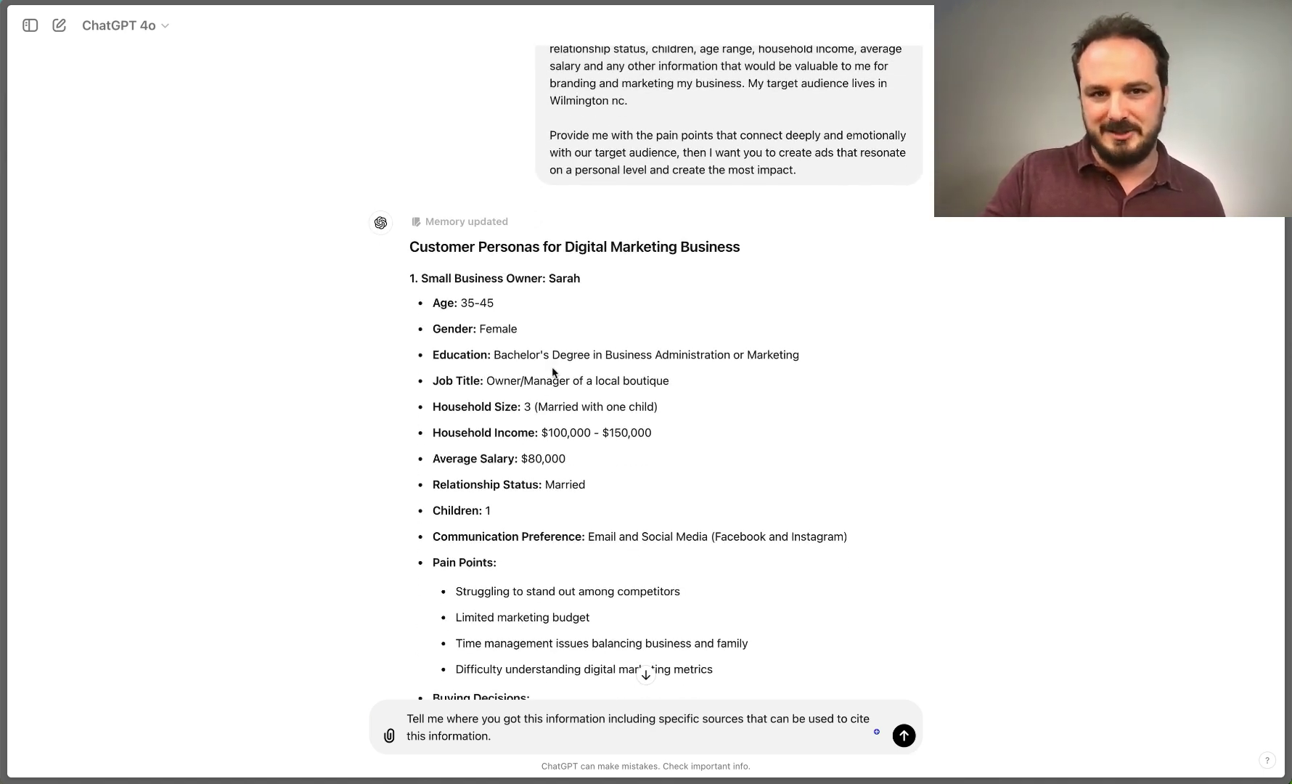
scroll(544, 383, "down", 15)
scroll(545, 385, "down", 3)
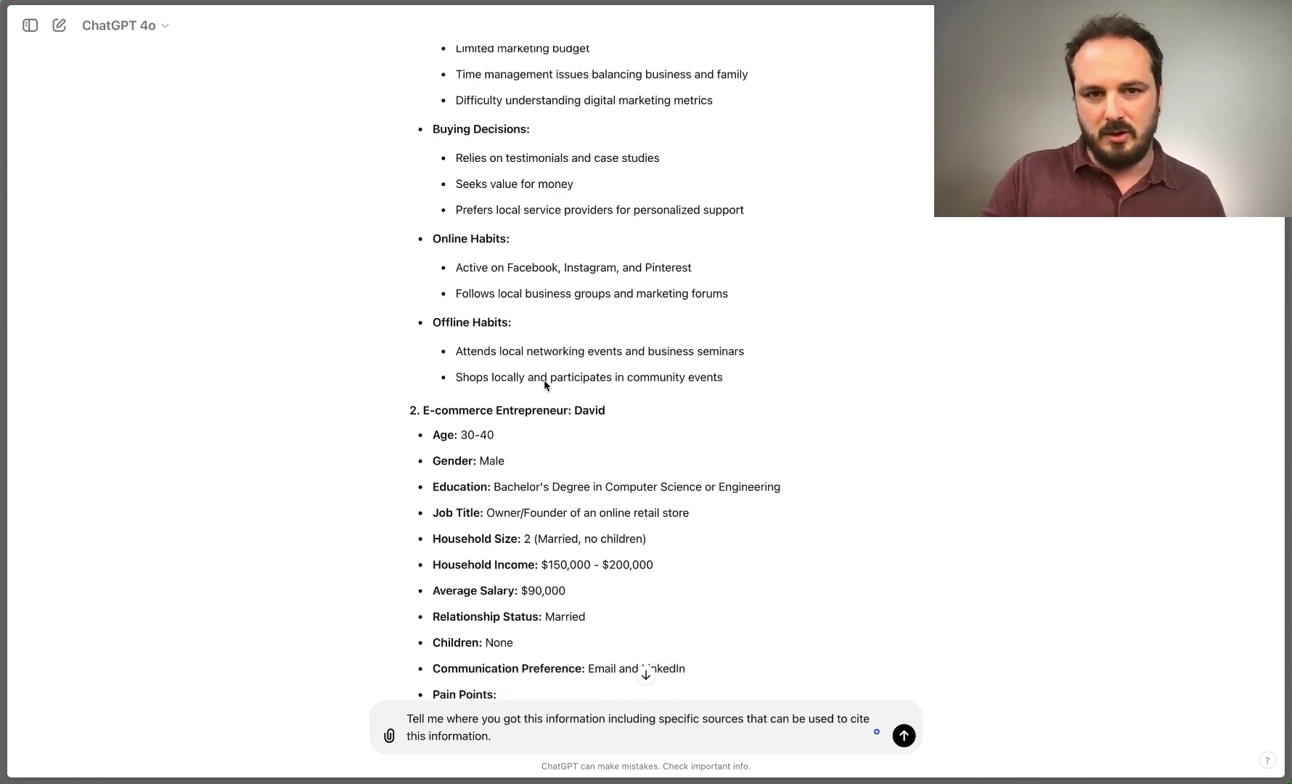
scroll(545, 384, "down", 3)
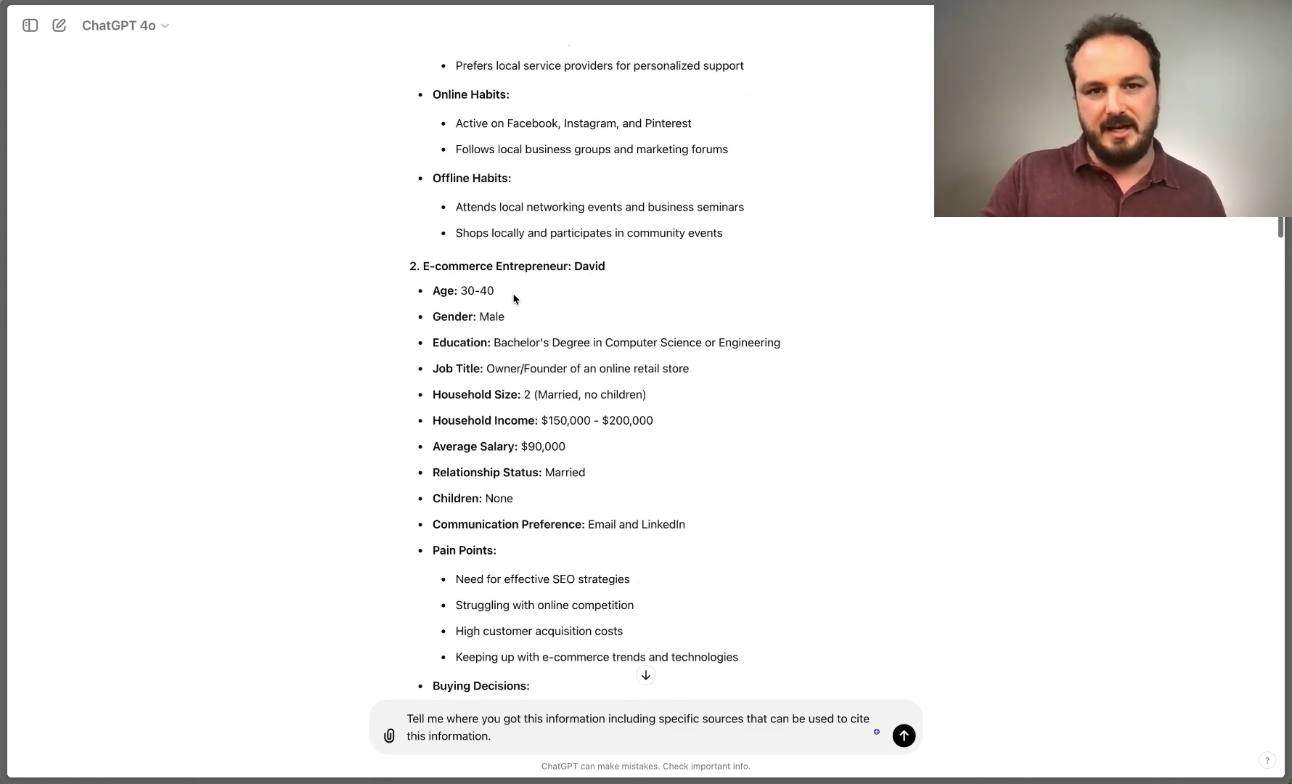
scroll(530, 388, "down", 20)
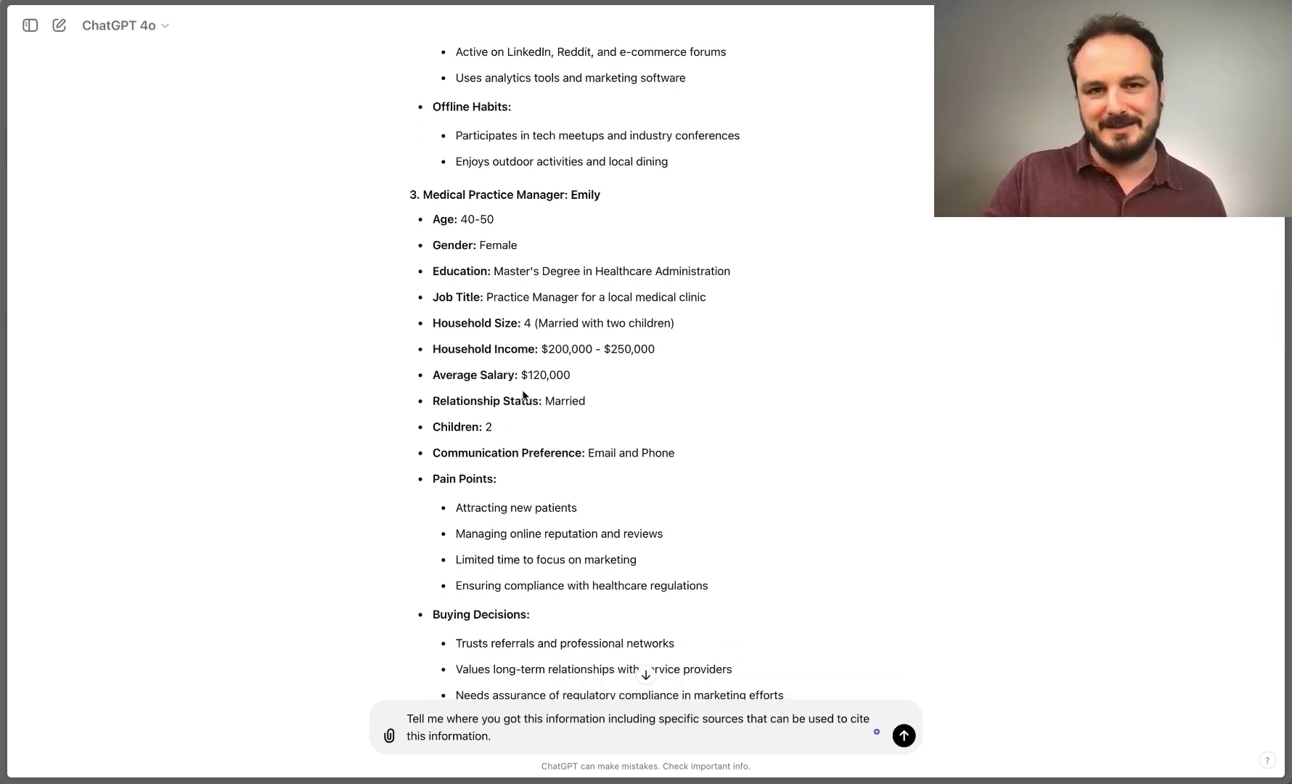
scroll(523, 394, "down", 10)
scroll(523, 394, "down", 9)
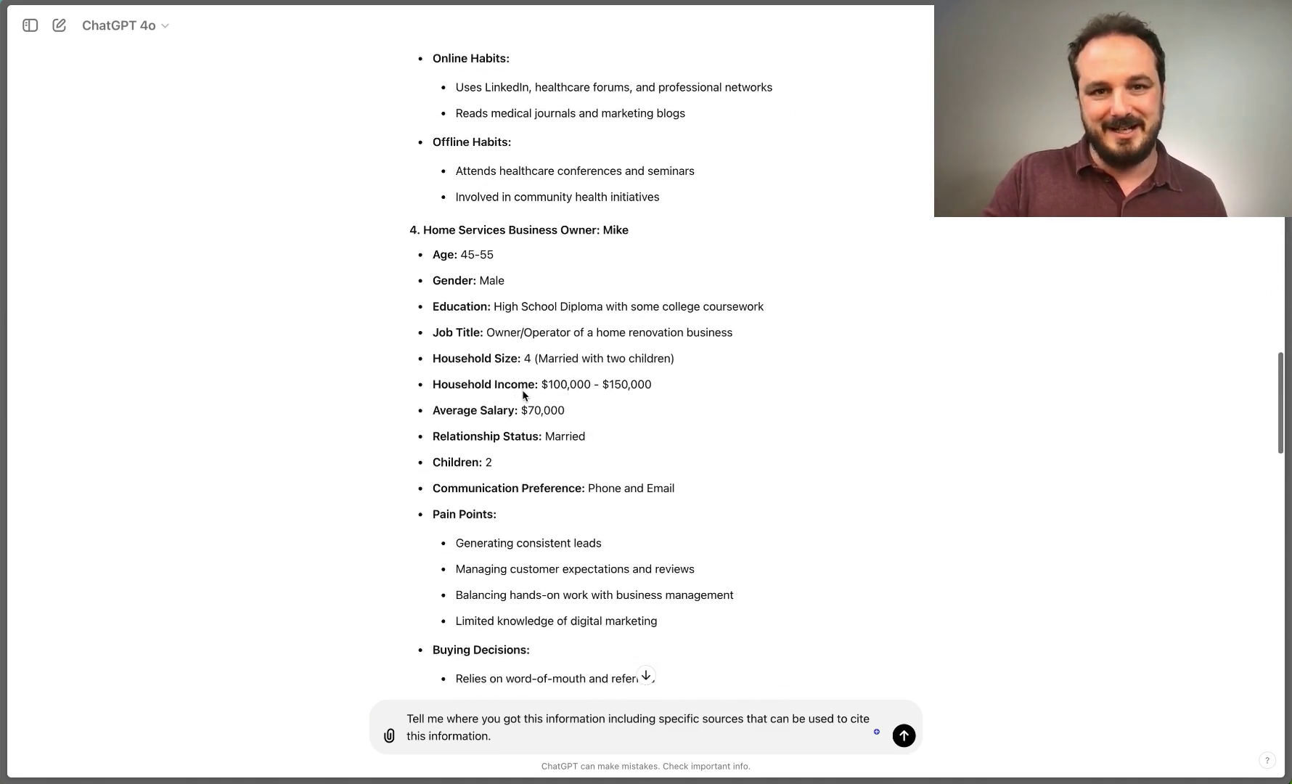
scroll(524, 394, "down", 14)
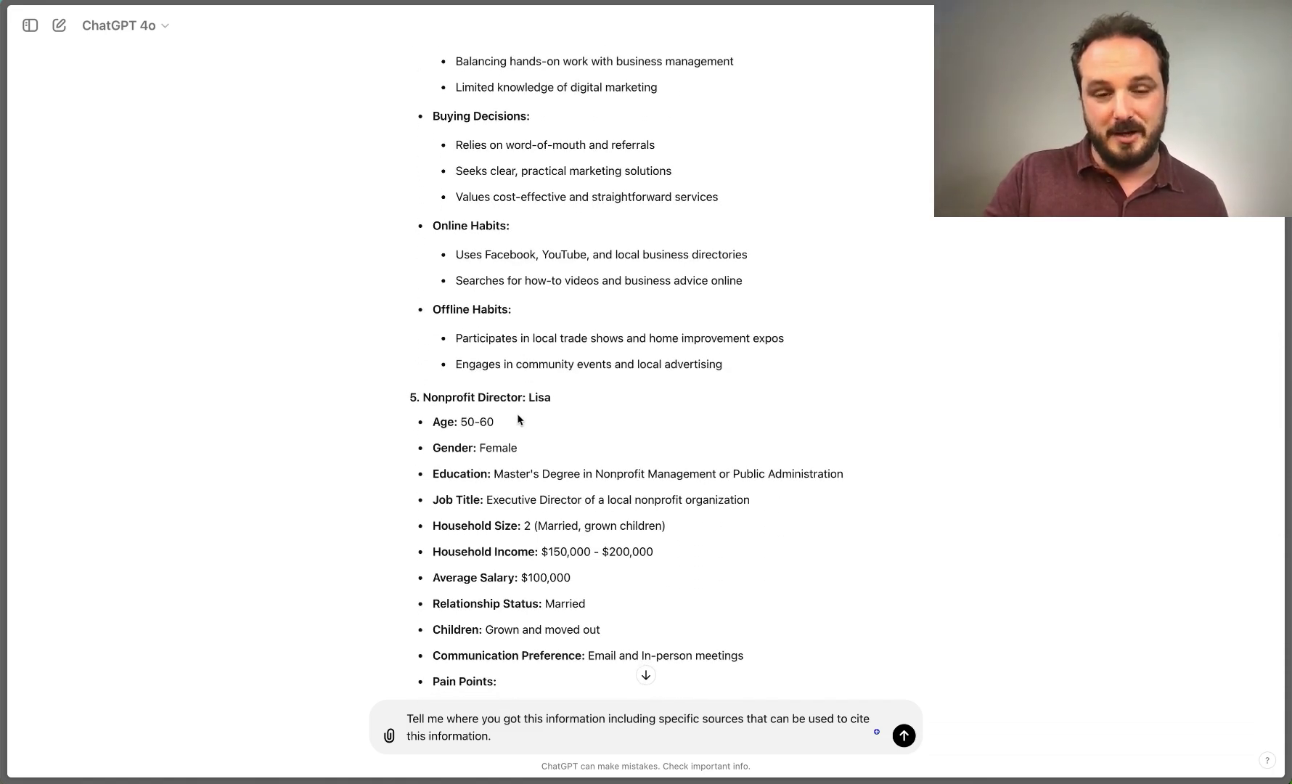
scroll(518, 455, "down", 20)
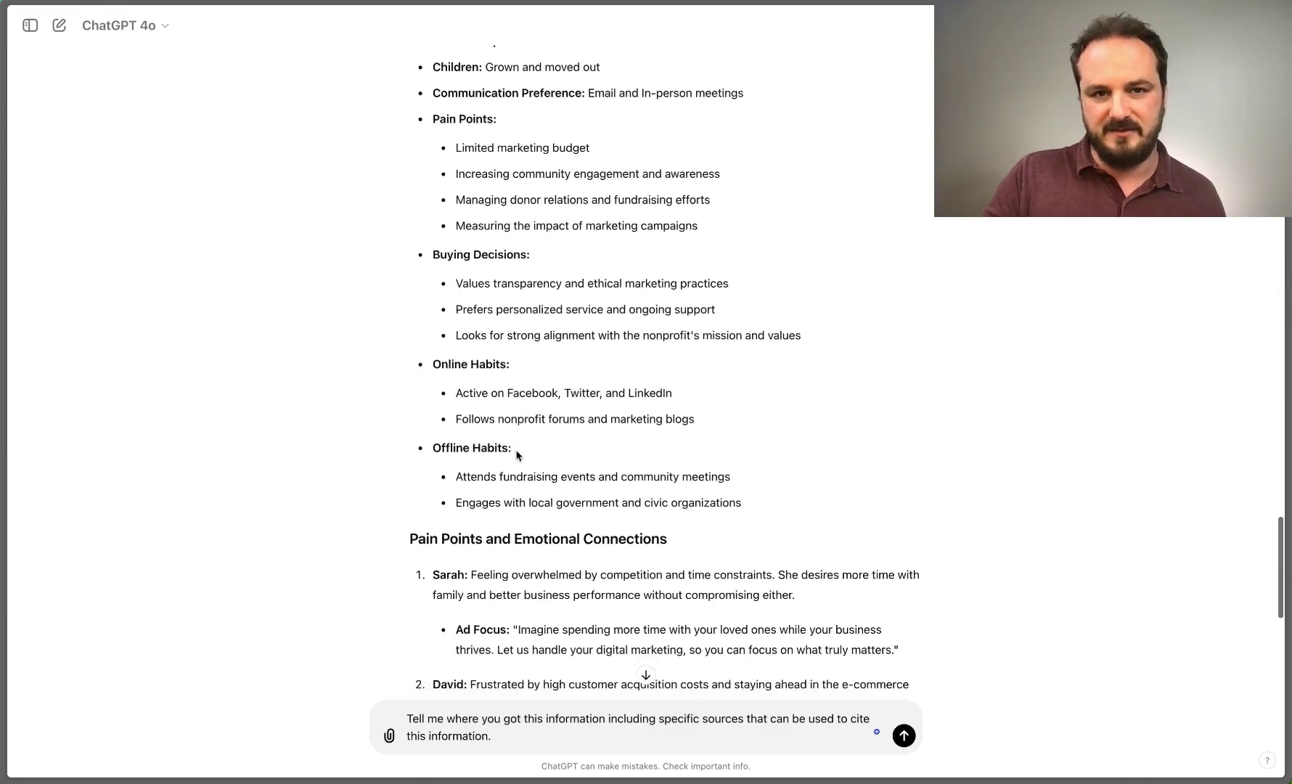
scroll(517, 455, "down", 3)
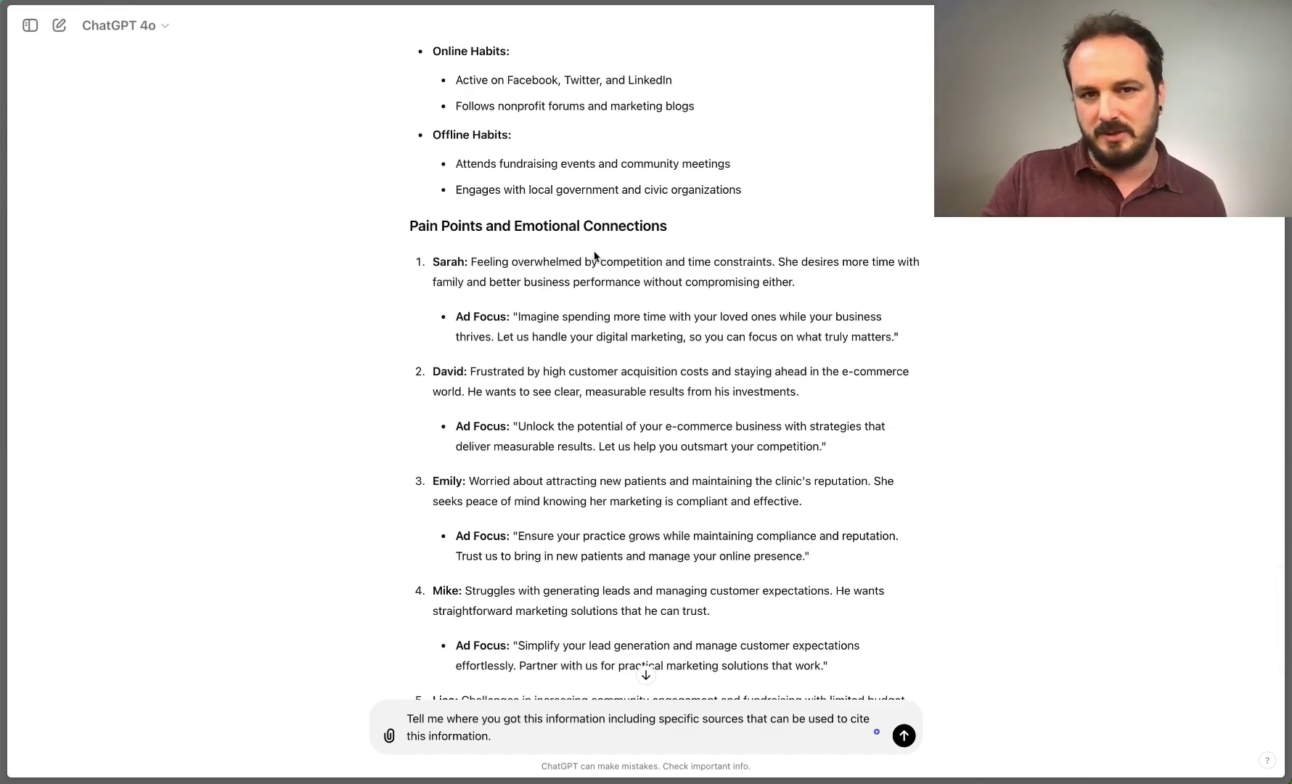
scroll(594, 256, "down", 2)
scroll(593, 255, "down", 5)
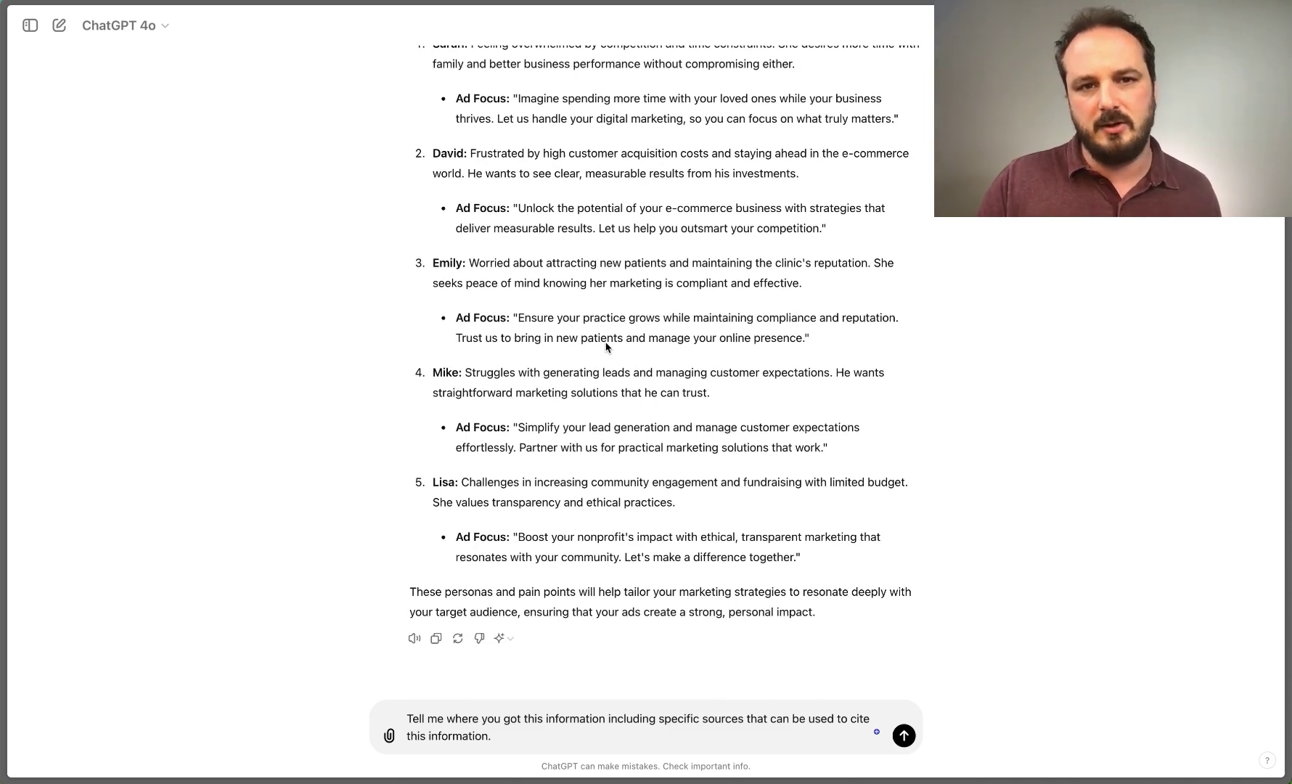
scroll(606, 346, "up", 1)
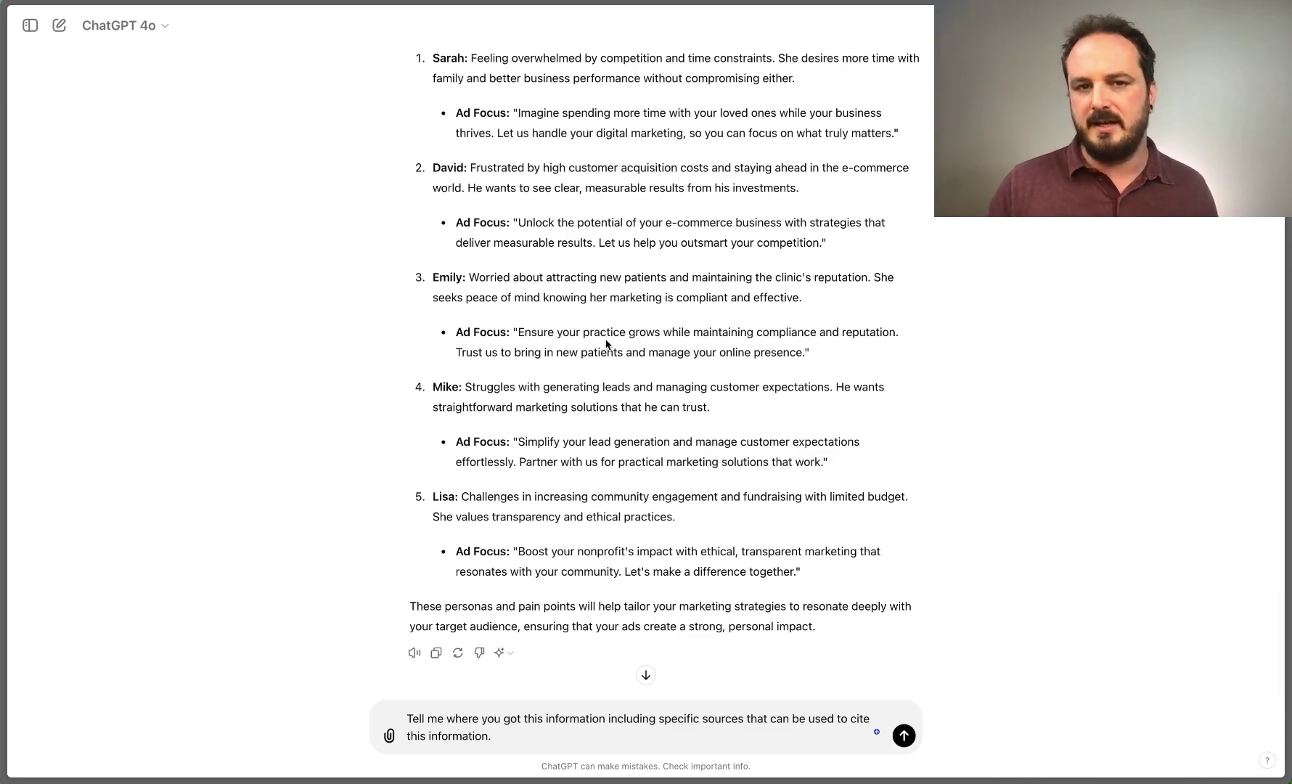
Step: Submit the prepared question asking where the persona information came from, including specific sources that can be cited
left_click(507, 740)
key("Return")
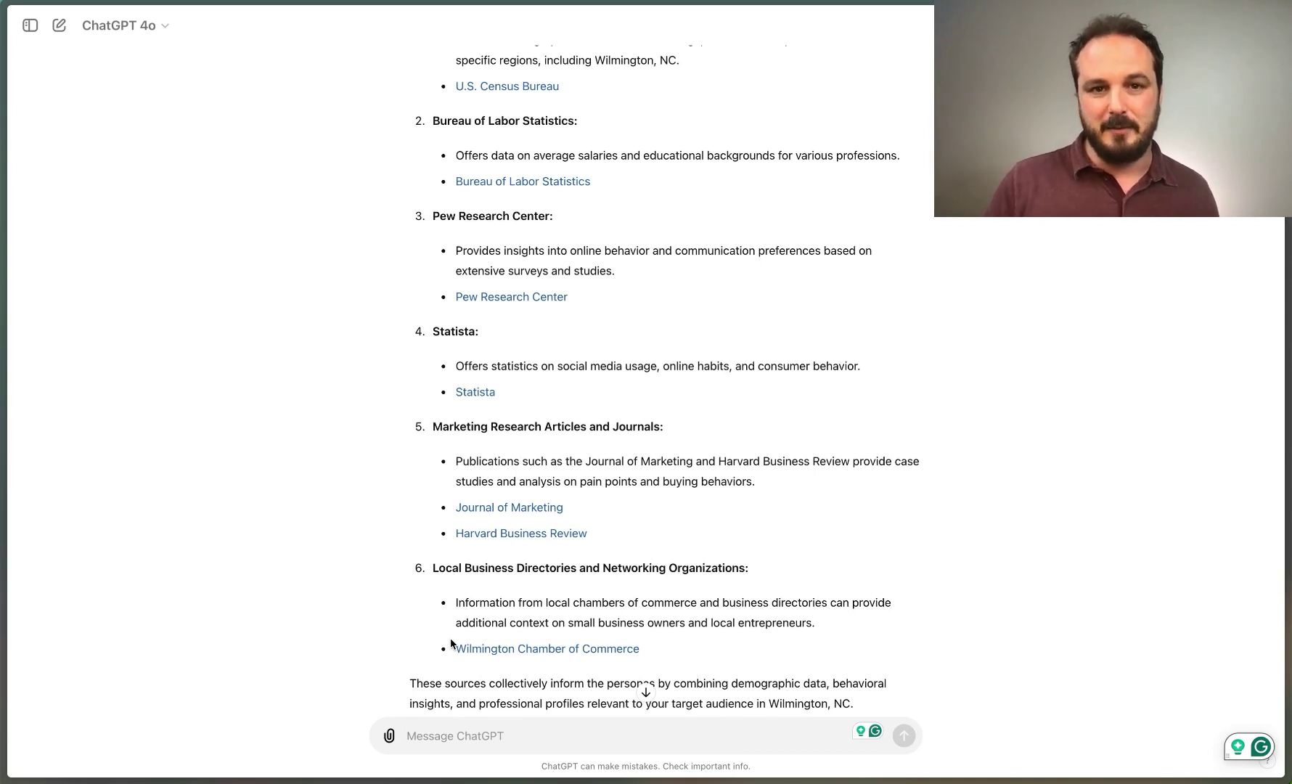
scroll(451, 643, "down", 2)
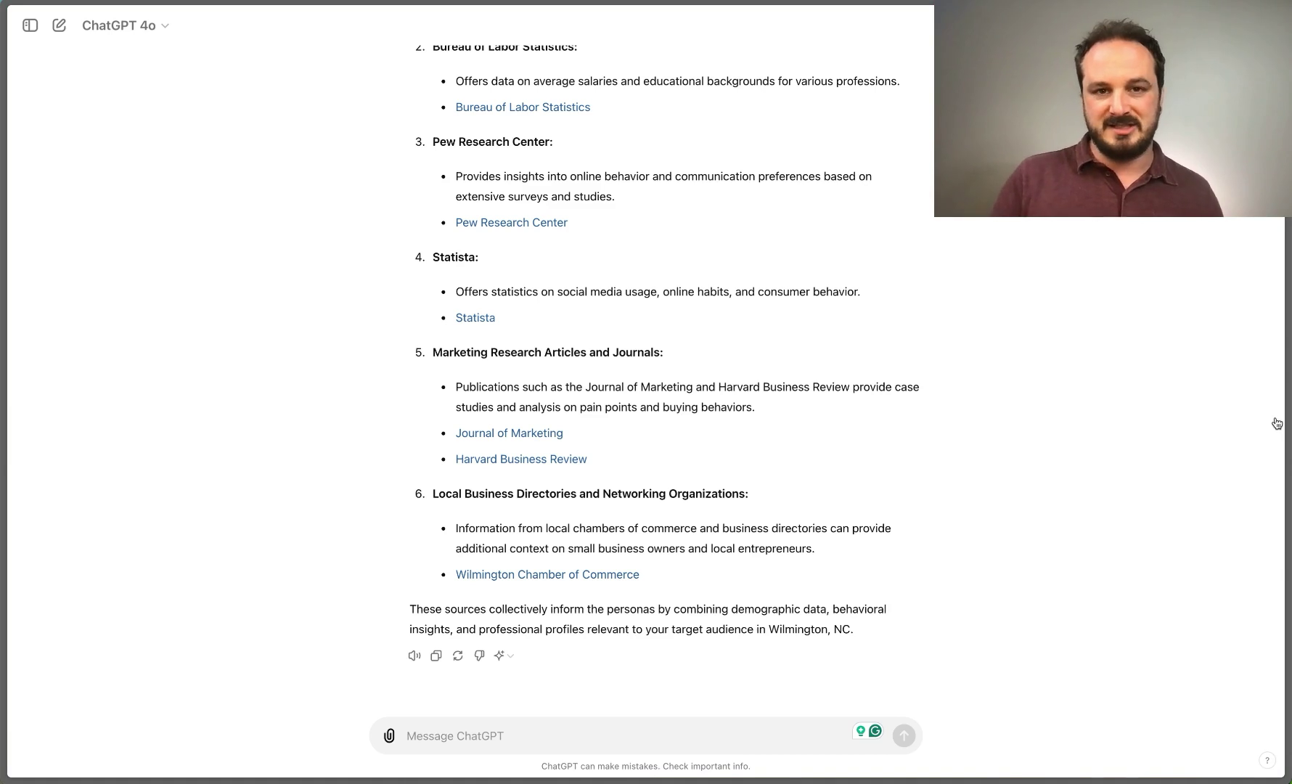
left_click(671, 738)
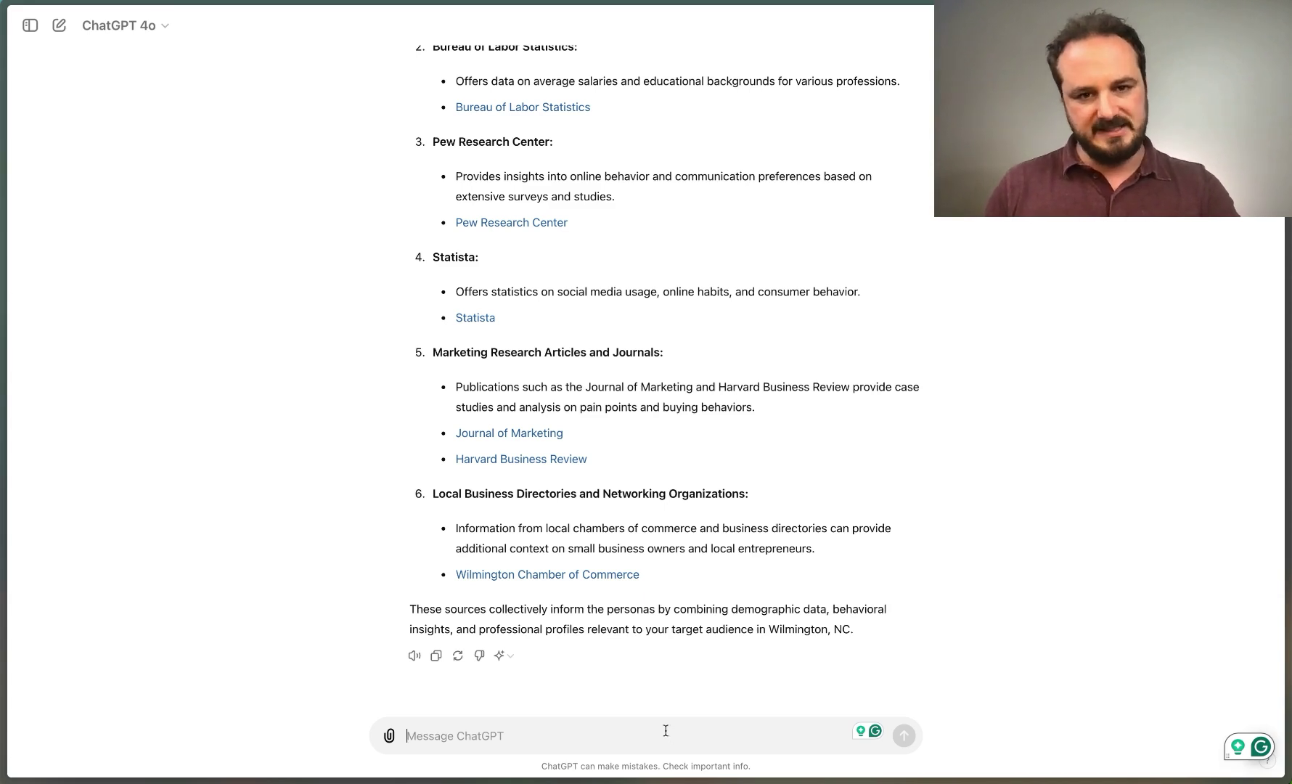
type("You are a marketing expert with a focus on copywriting that converts and email marketing funnels and strategies. I’m going to provide you with details and instructions below for what I want you to perform. You should use the details below to analyze my business, including my target audience, writing style, brand tone of voice, products and services offered, marketing, etc. Let me know when you are ready for the next prompt.  My business: [business] My website [website]")
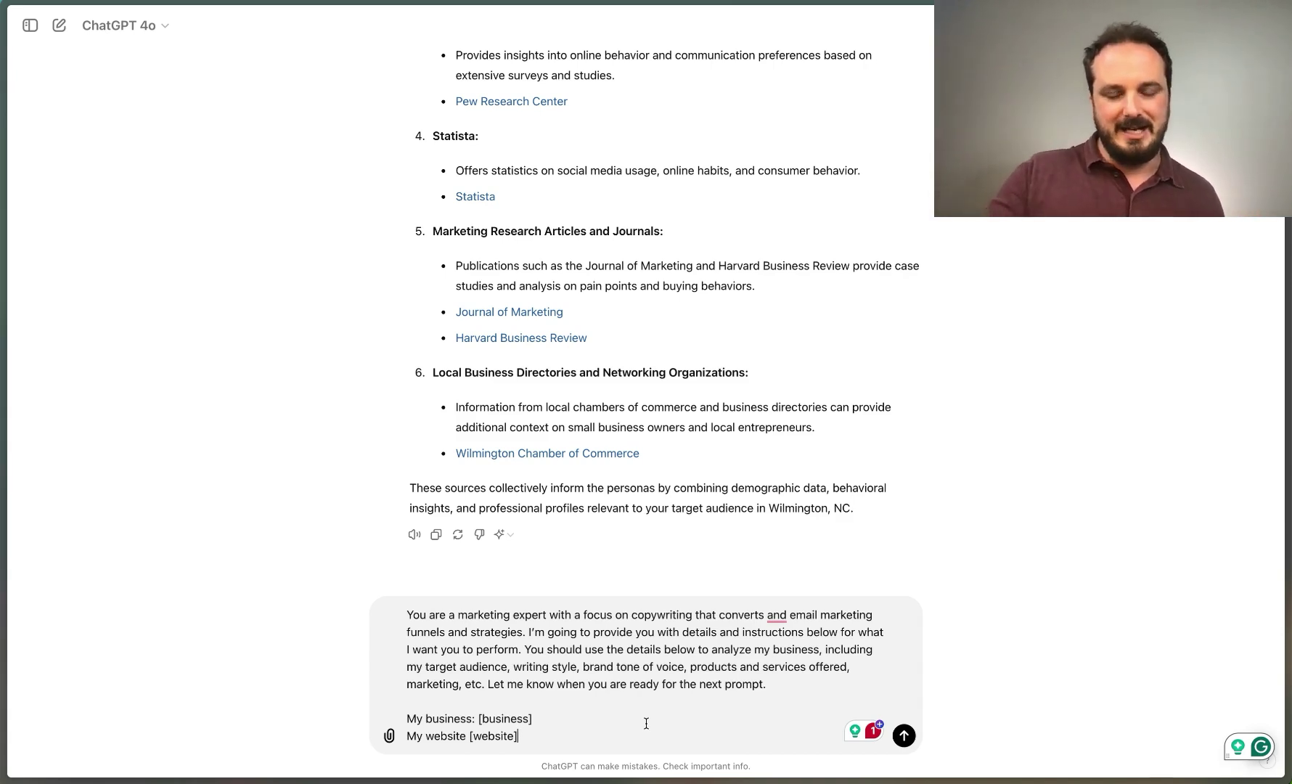
left_click_drag(534, 719, 478, 717)
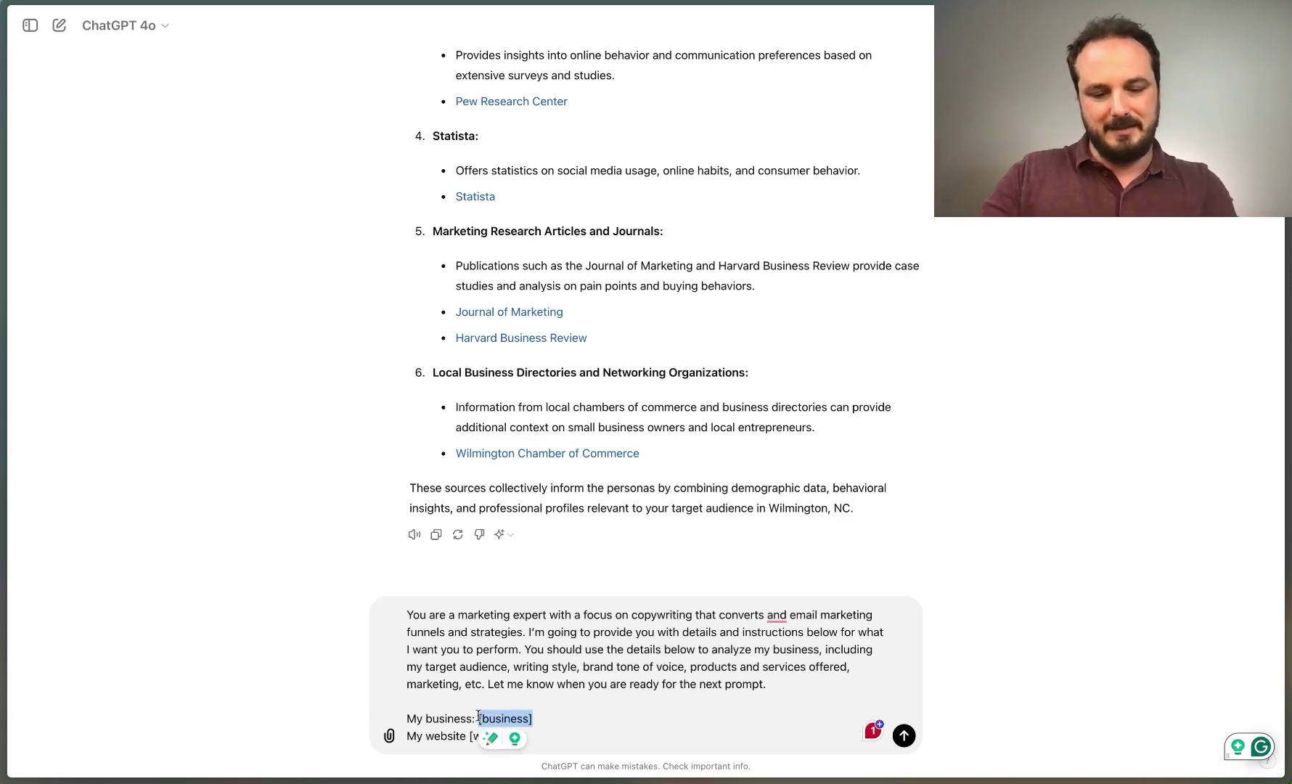
type("DesignLoud")
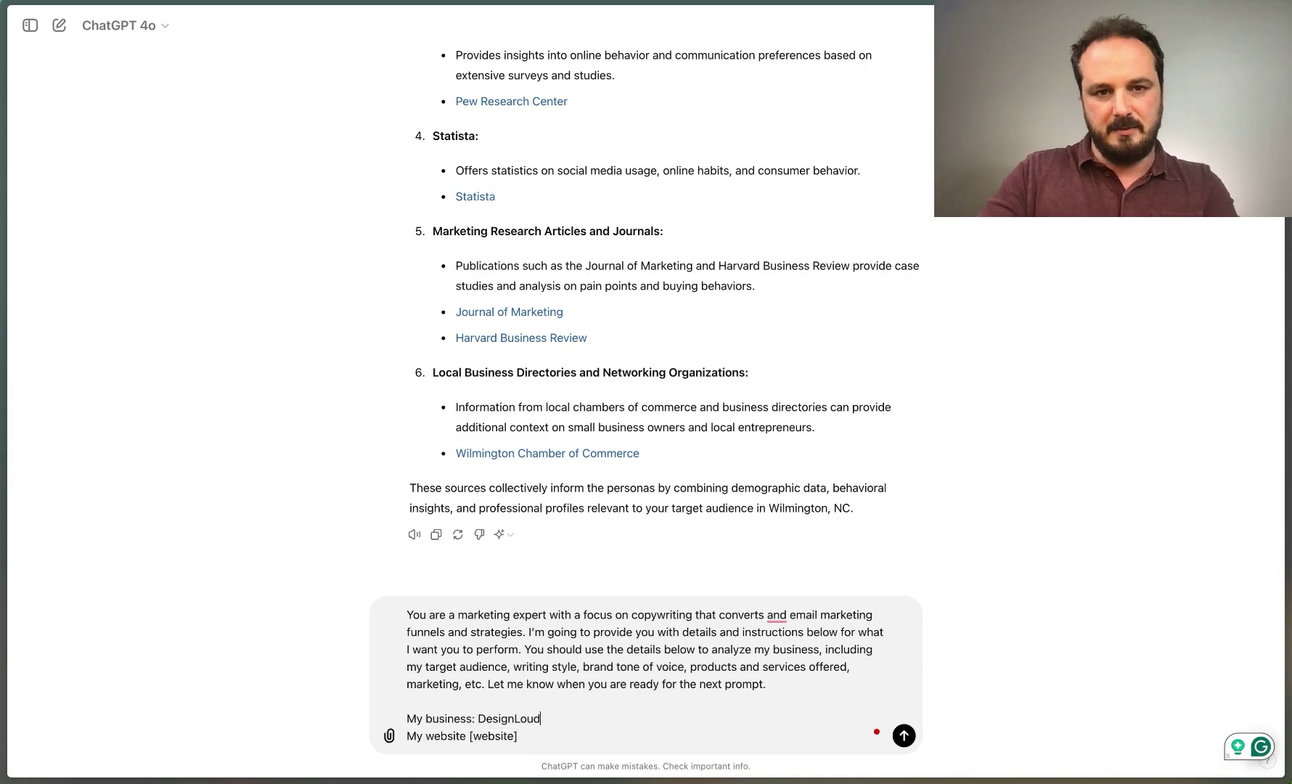
left_click_drag(537, 732, 468, 731)
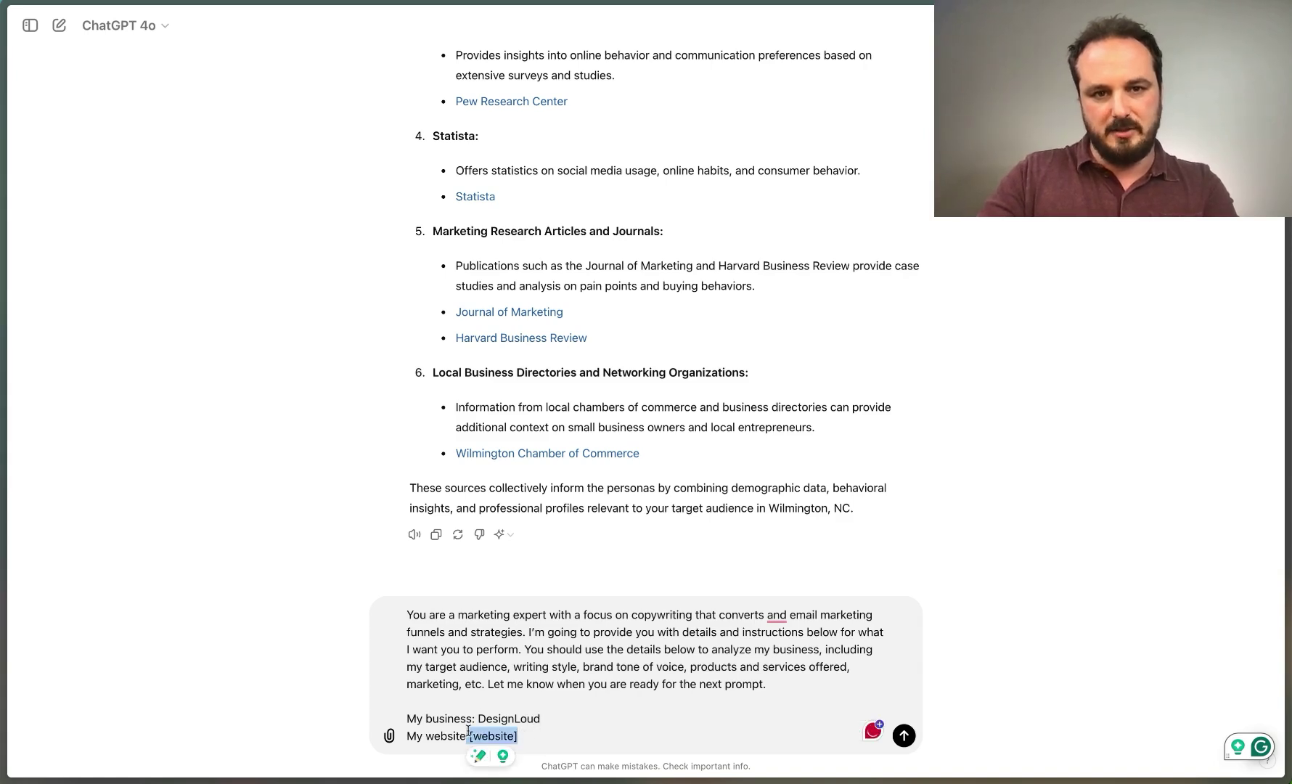
key("BackSpace")
type("https://designloud.com")
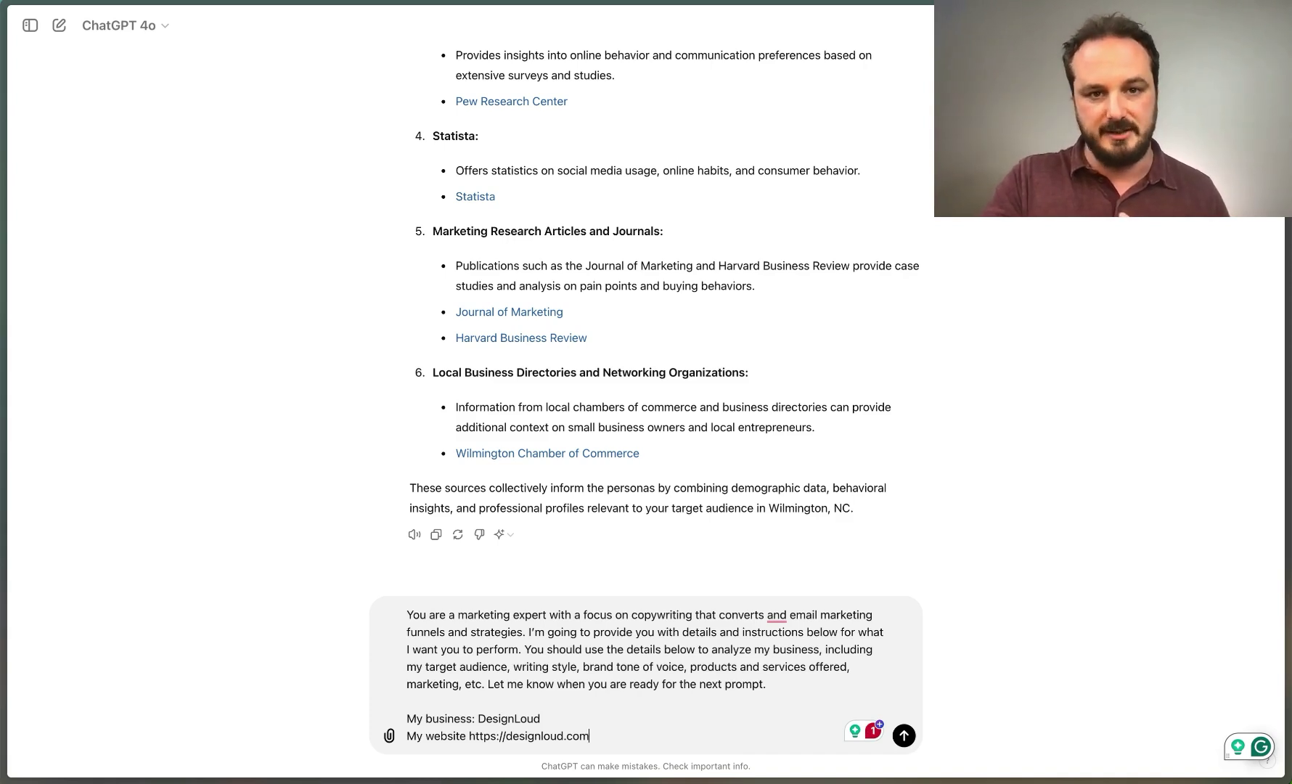
key("Return")
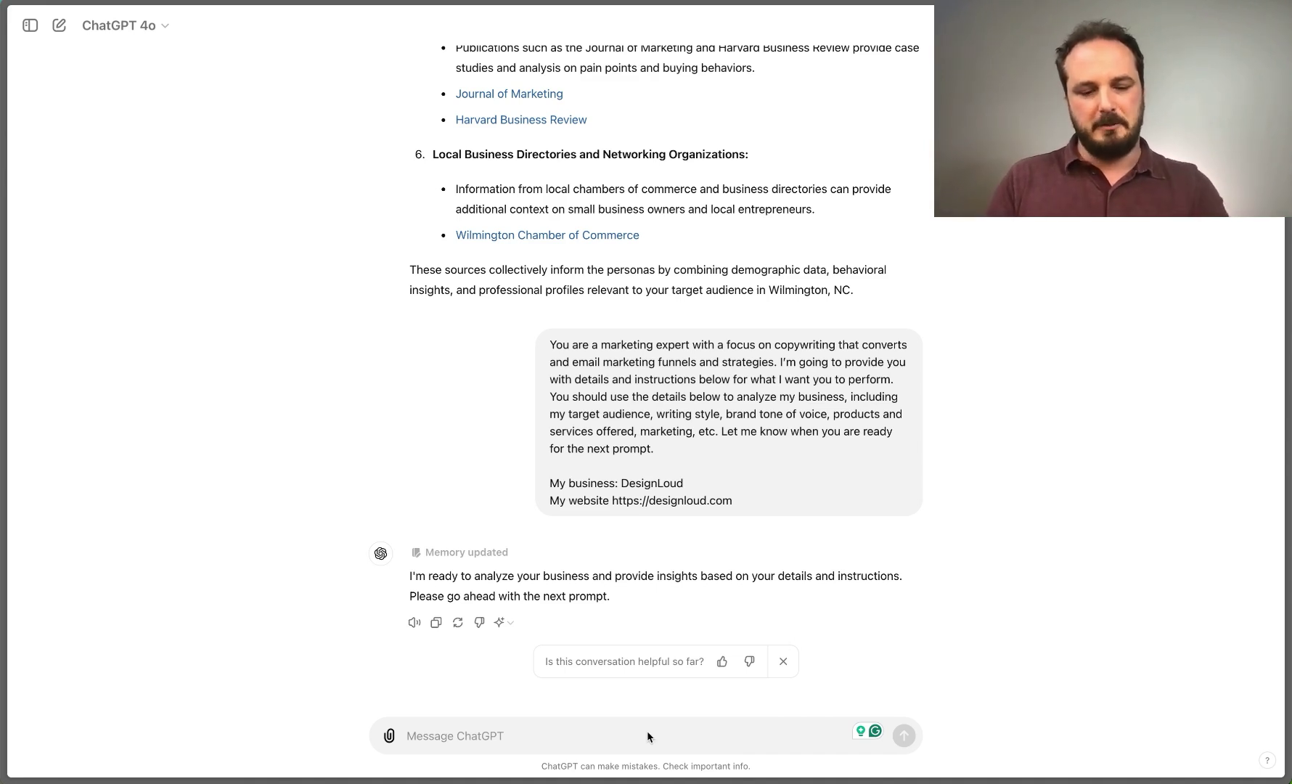
Step: Send the prompt "Create a Brand Identity and Messaging outline based my company"
left_click(605, 740)
type("Create a Brand Identity and Messaging outline based my company")
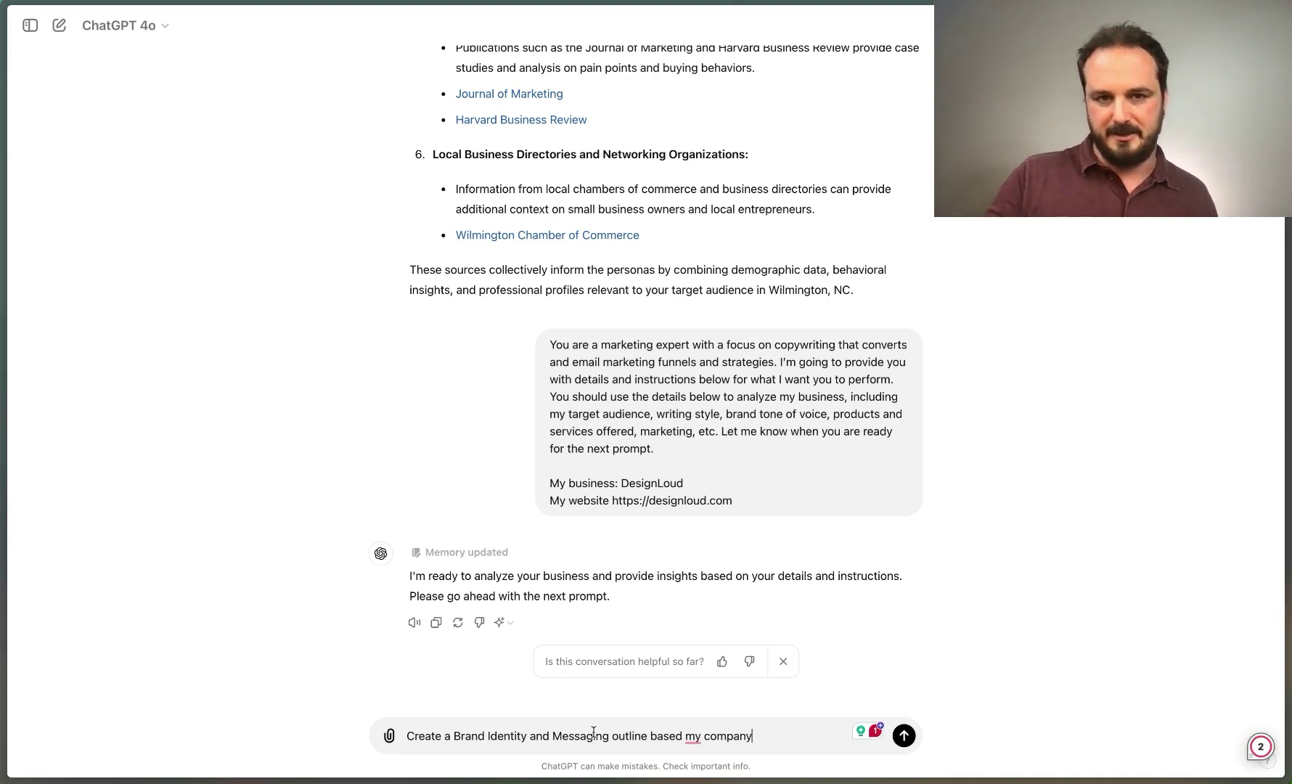
key("Return")
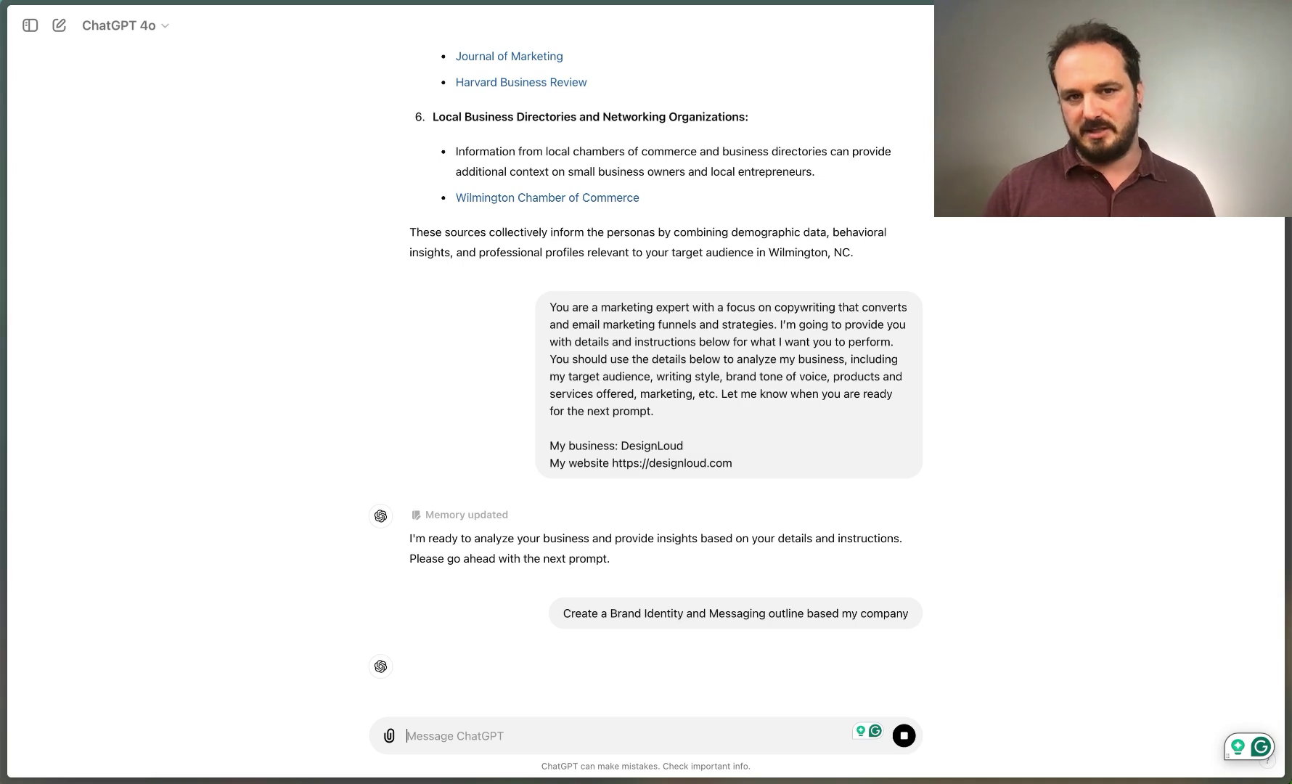
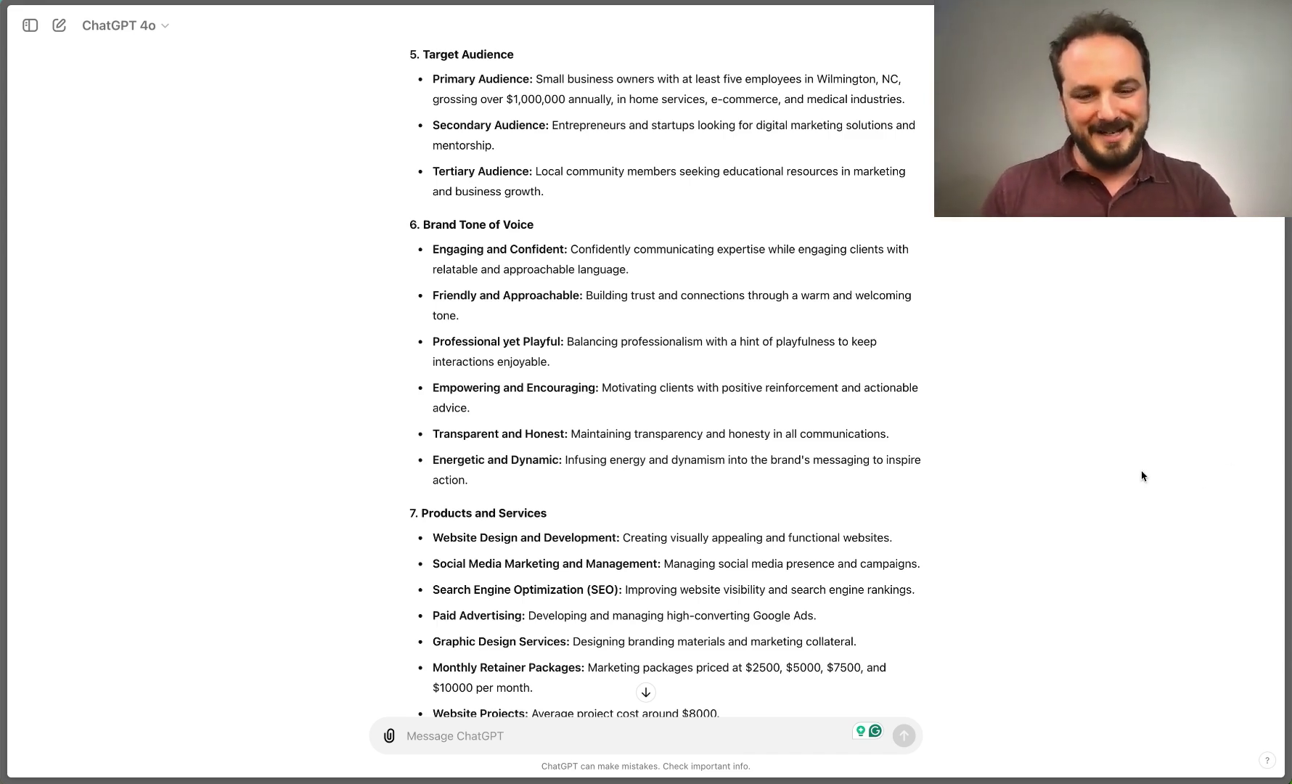
Step: Request a storybrand board using the Donald Miller Storybrand framework, based on the Brand Identity & Message crafting section above, and review the answer
left_click(571, 739)
type("Using the Brand Identity & Message crafting section above, create a storybrand board using the Donald Miller Storybrand framework")
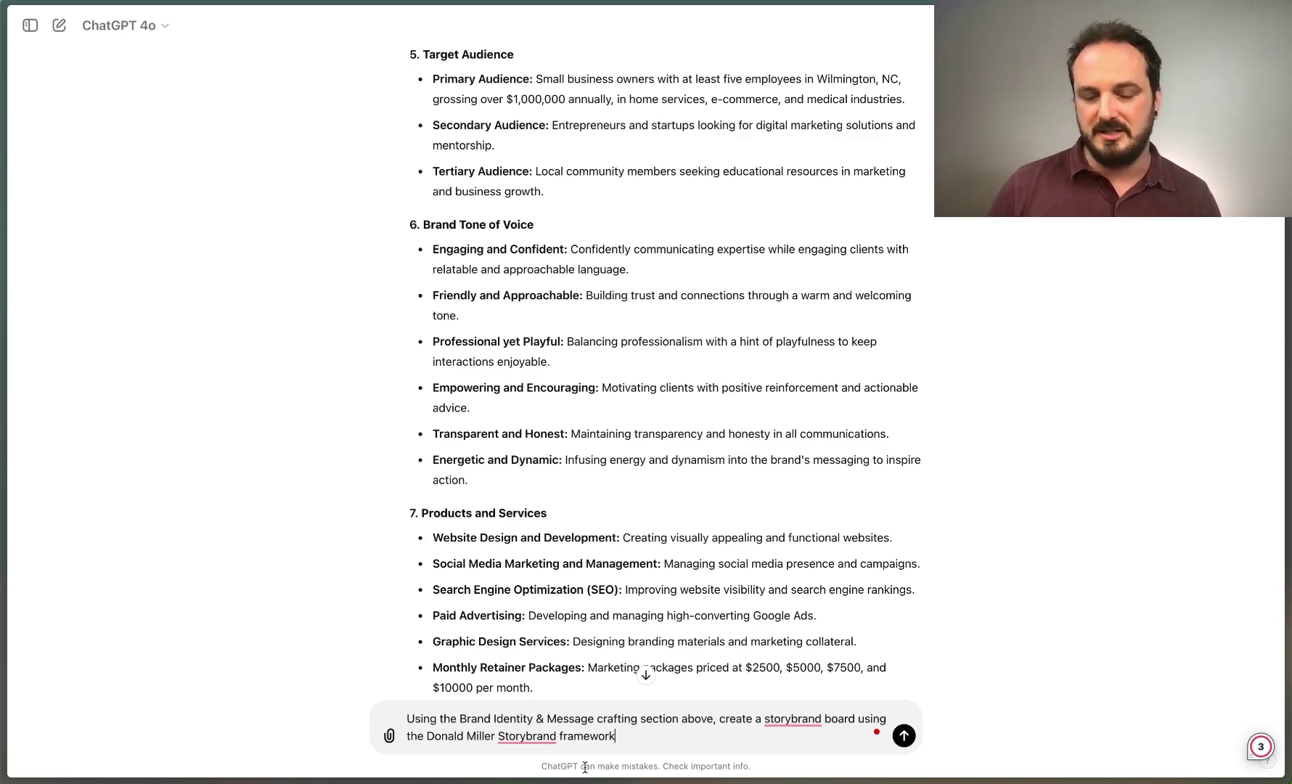
key("Return")
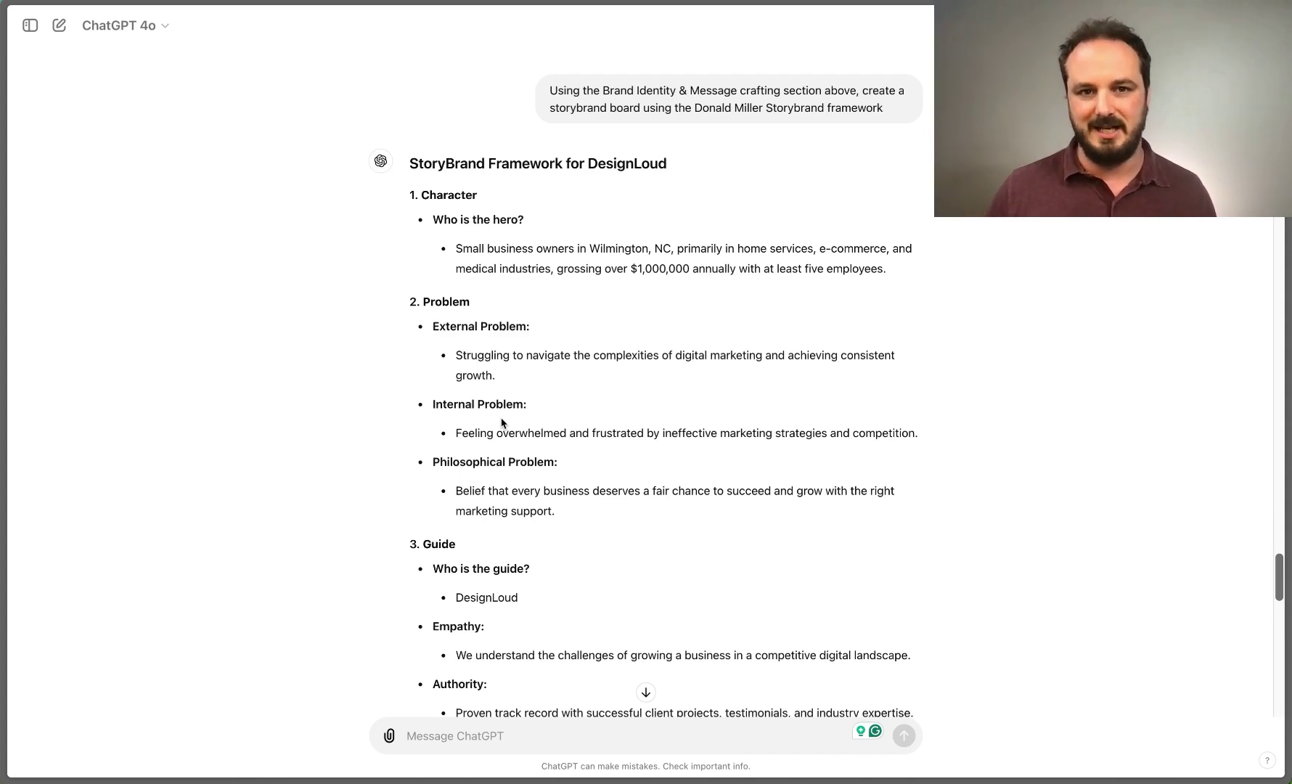
scroll(502, 423, "down", 5)
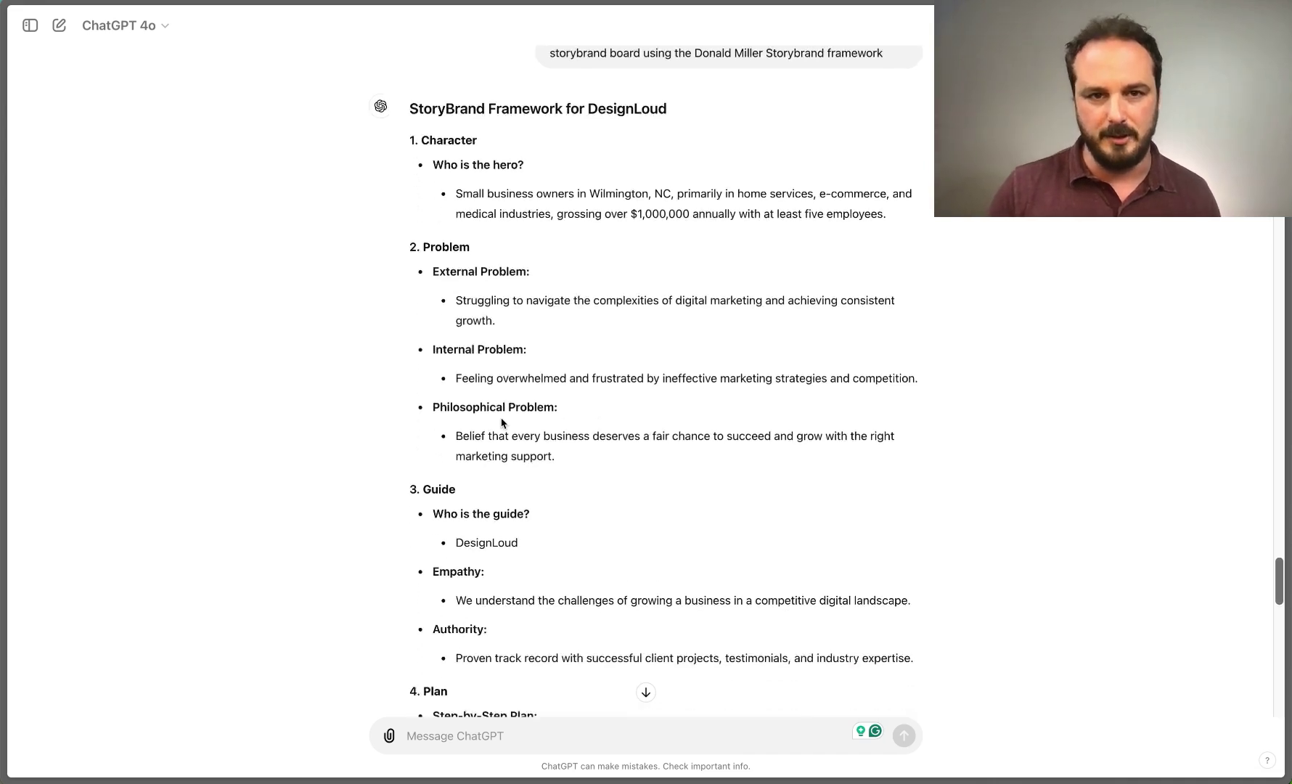
scroll(501, 423, "down", 1)
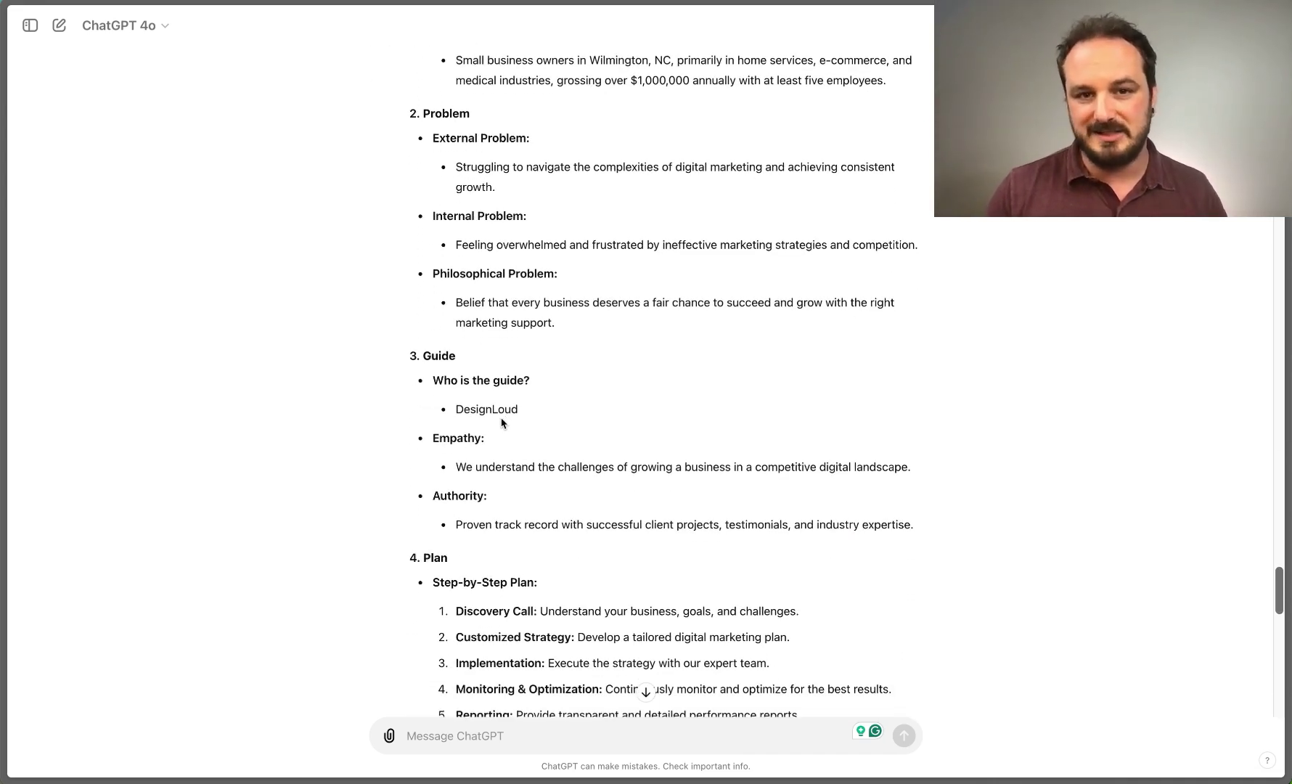
scroll(502, 422, "down", 2)
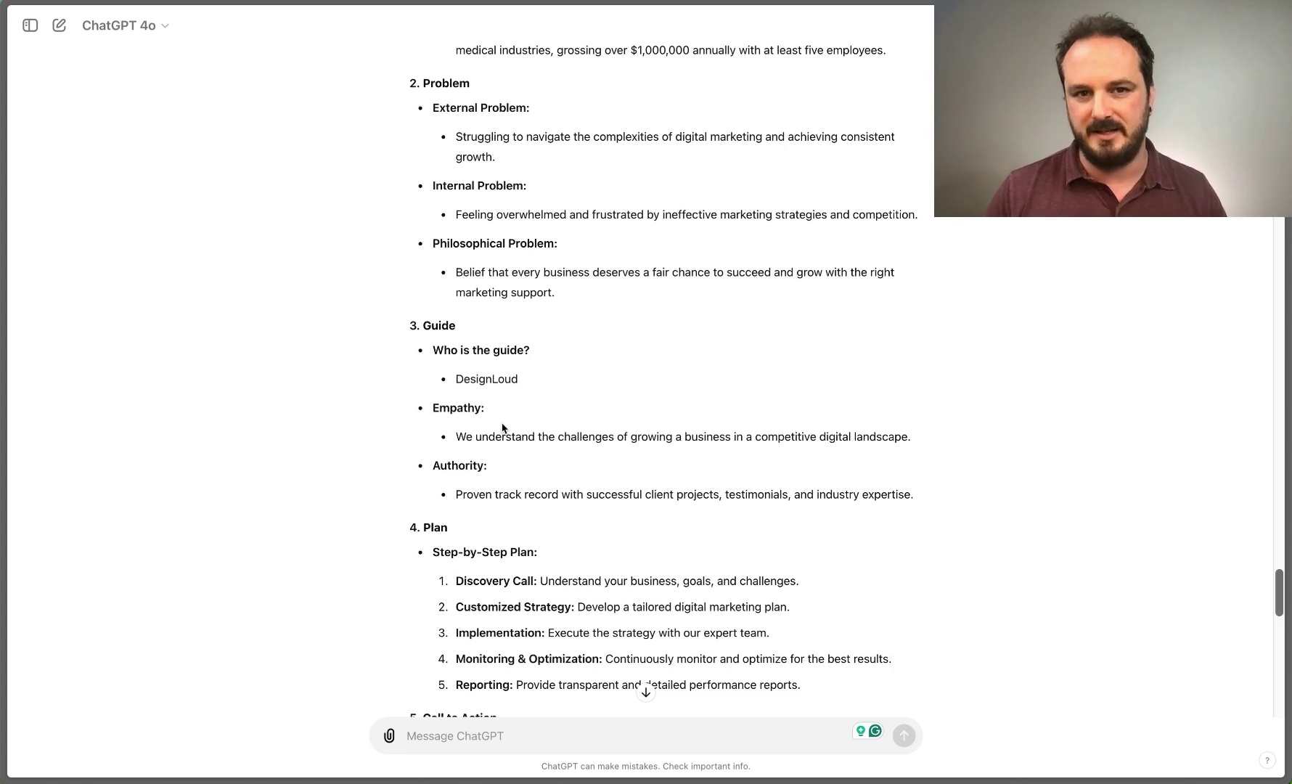
Step: Read through the StoryBrand framework answer from the Problem section to Success, including the summarized StoryBrand Board and its closing paragraph
scroll(502, 426, "down", 1)
scroll(502, 427, "up", 1)
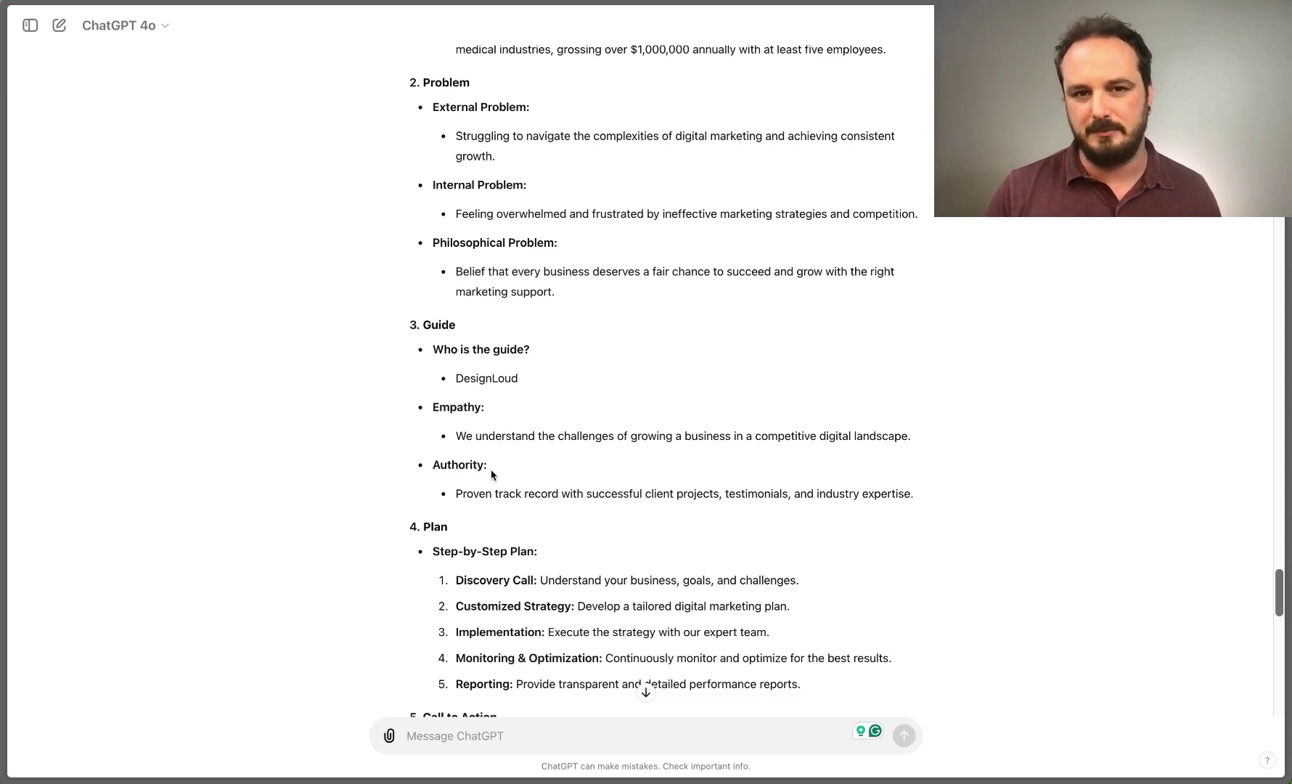
scroll(492, 475, "down", 3)
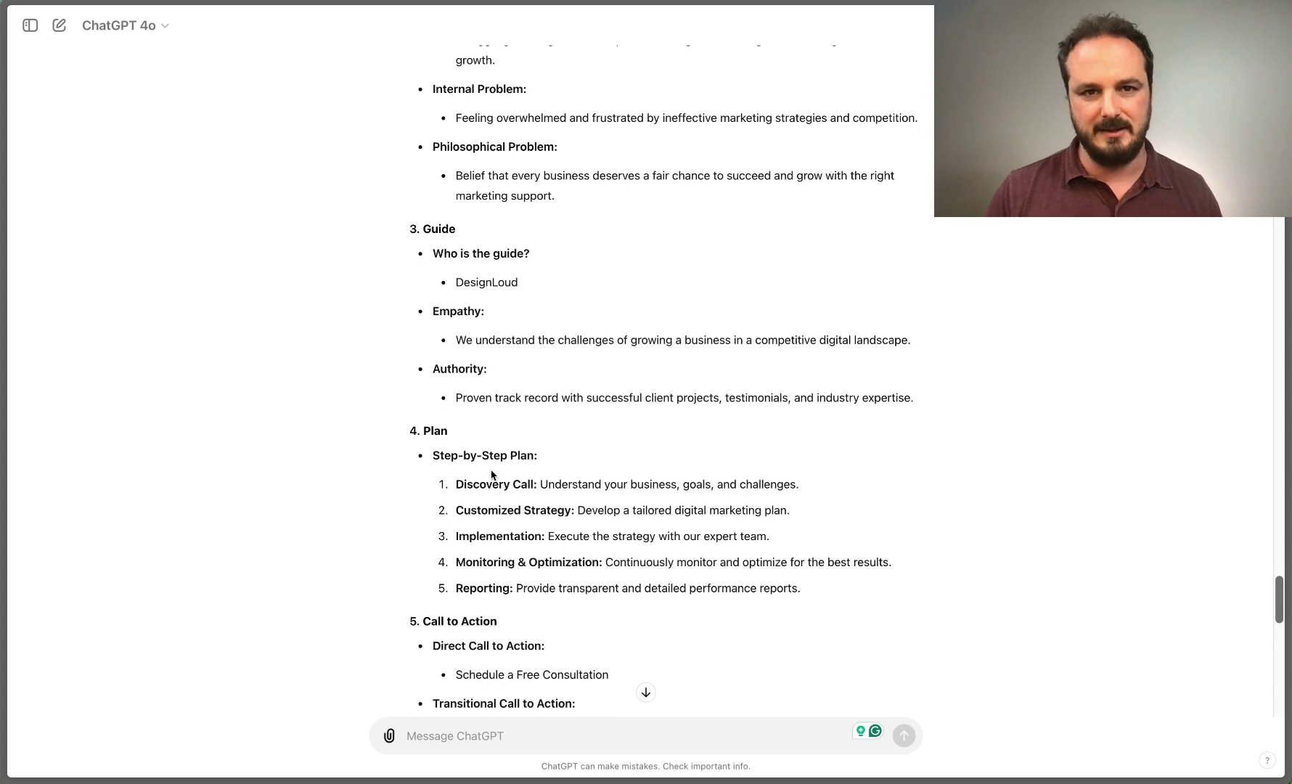
scroll(491, 474, "down", 1)
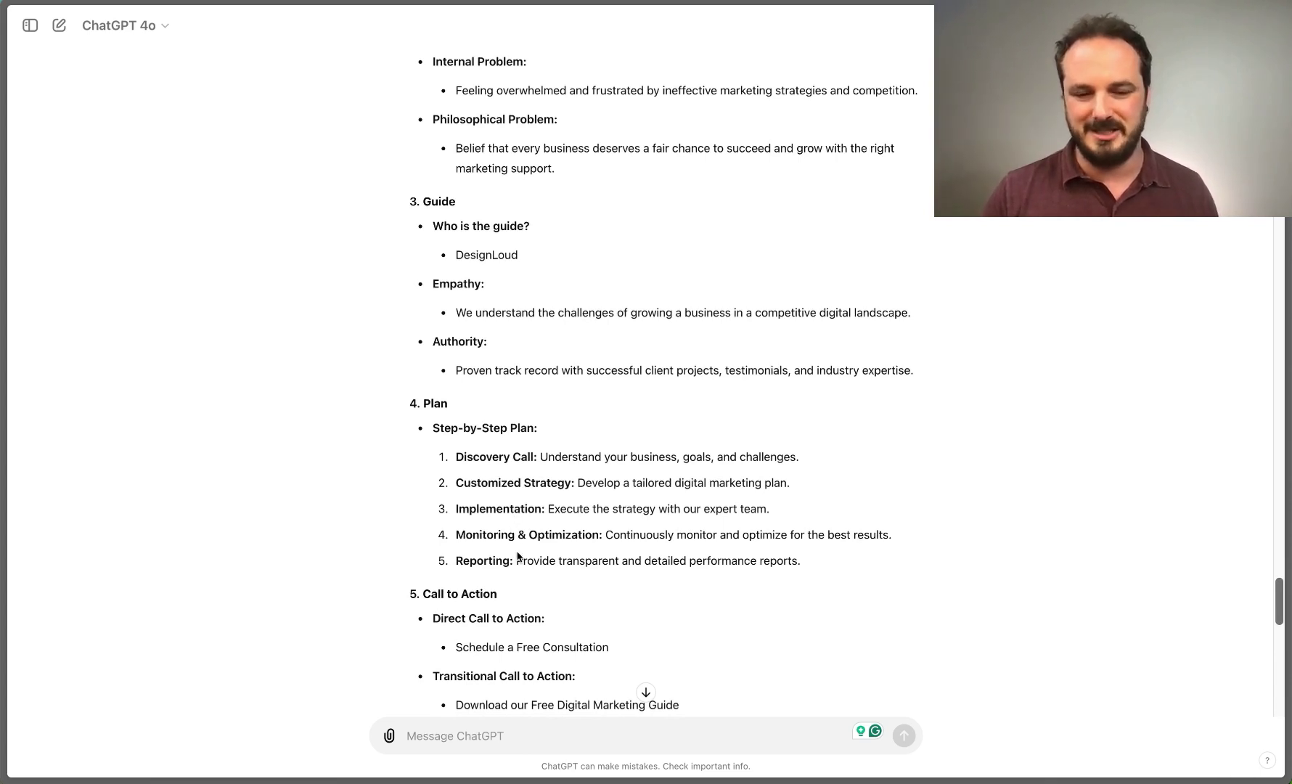
scroll(510, 569, "down", 2)
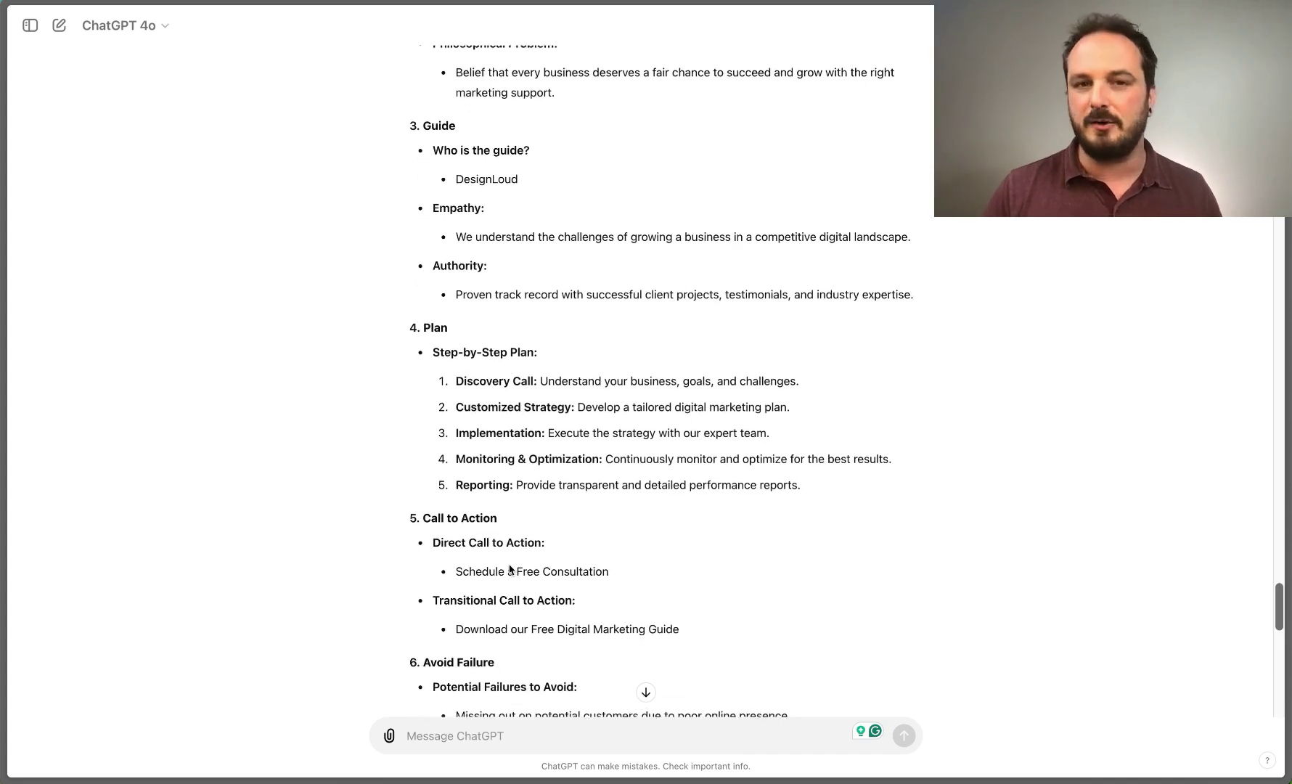
scroll(510, 569, "down", 3)
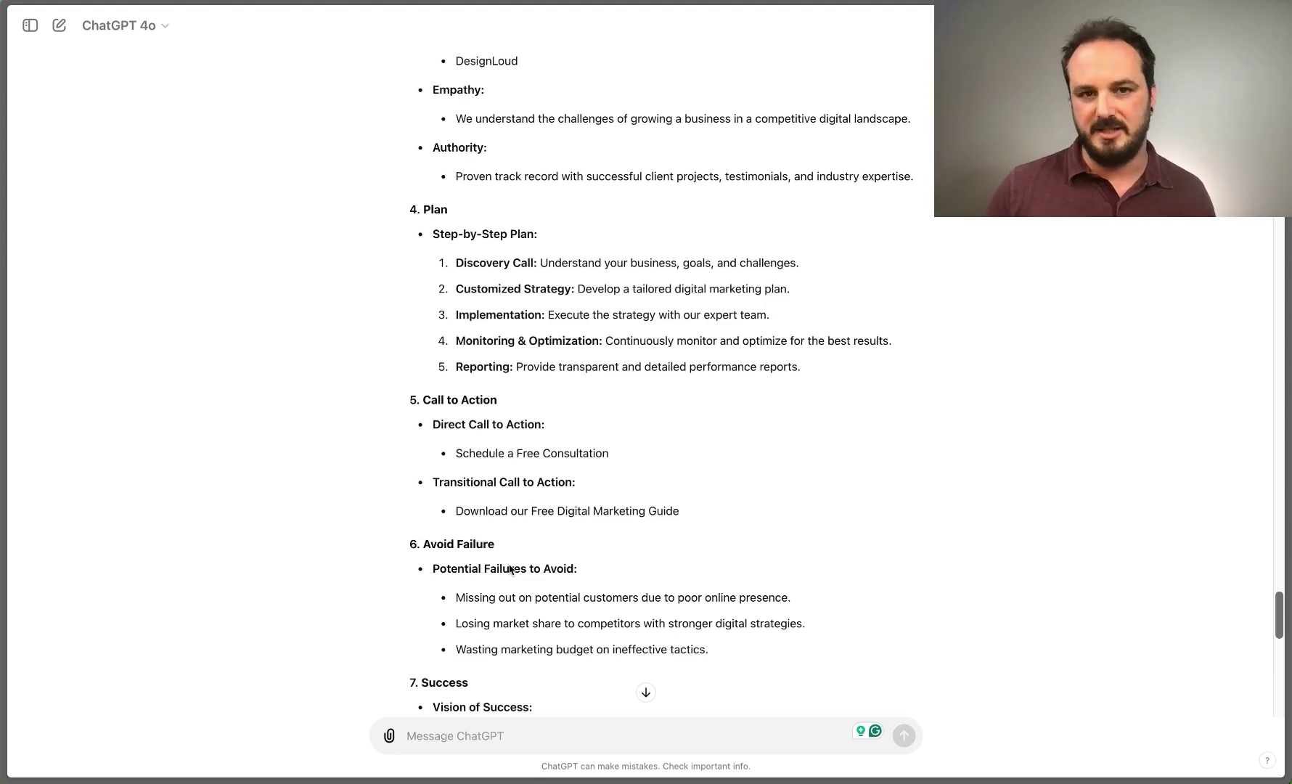
scroll(510, 569, "down", 5)
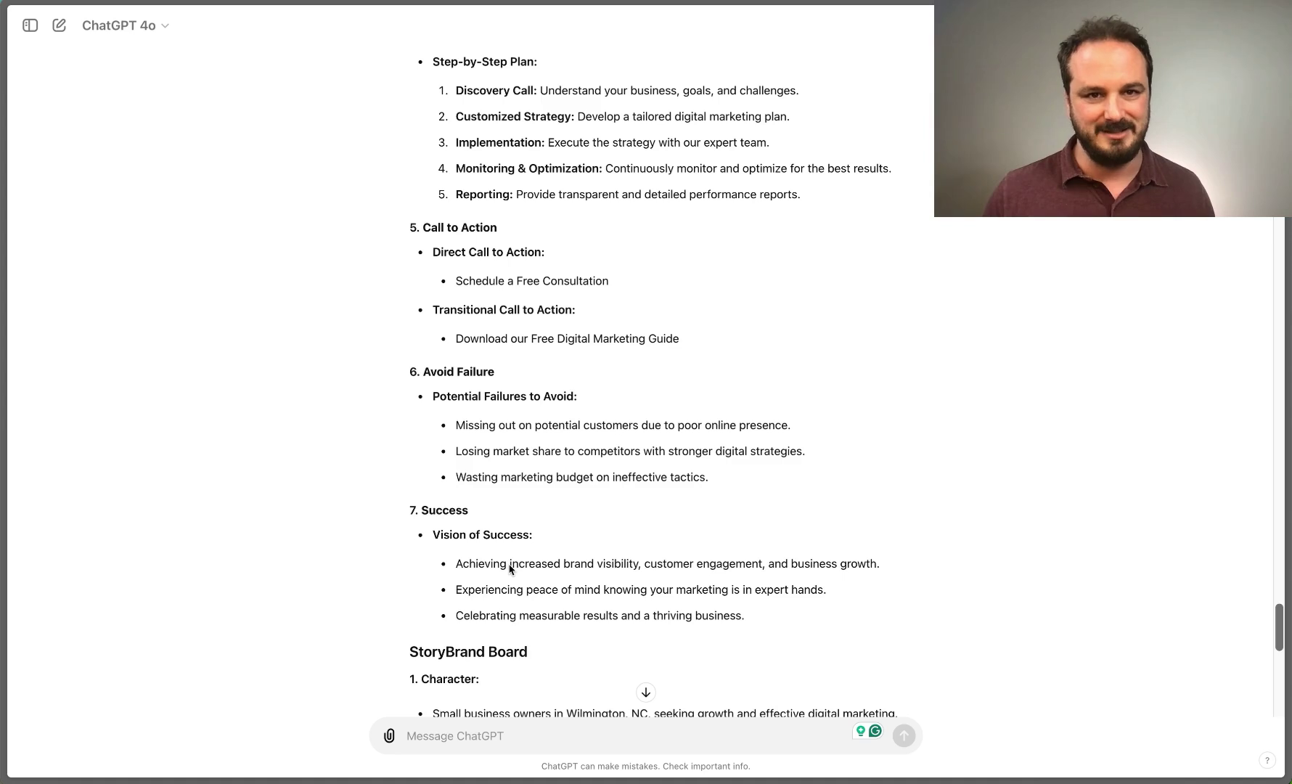
scroll(511, 569, "down", 1)
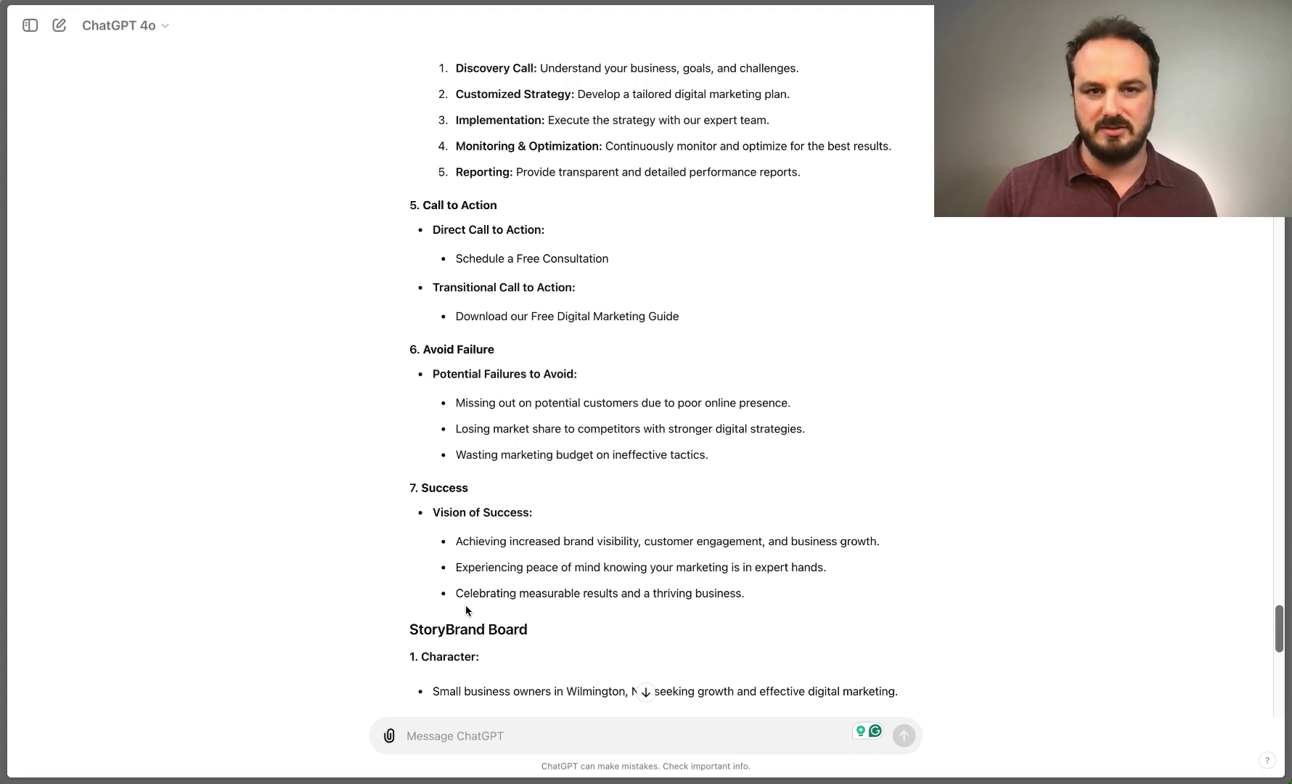
scroll(465, 606, "down", 5)
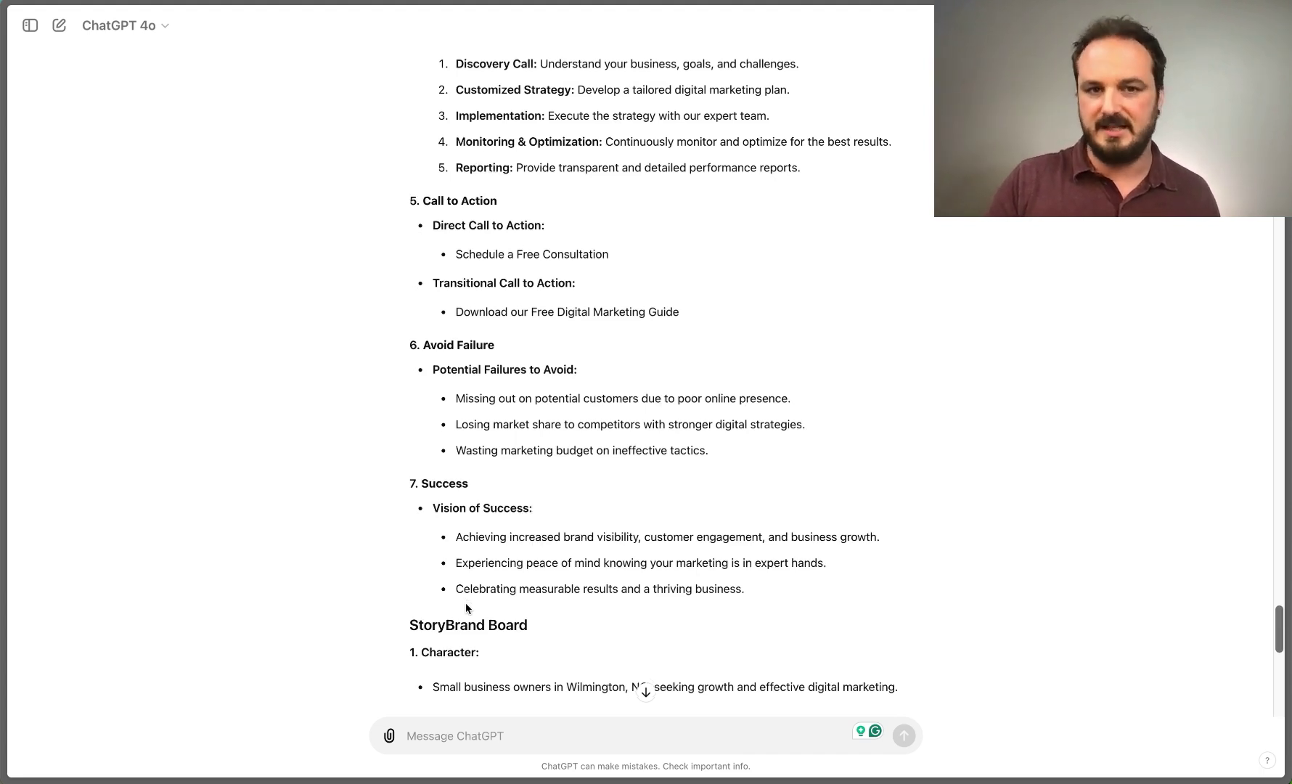
scroll(466, 608, "down", 7)
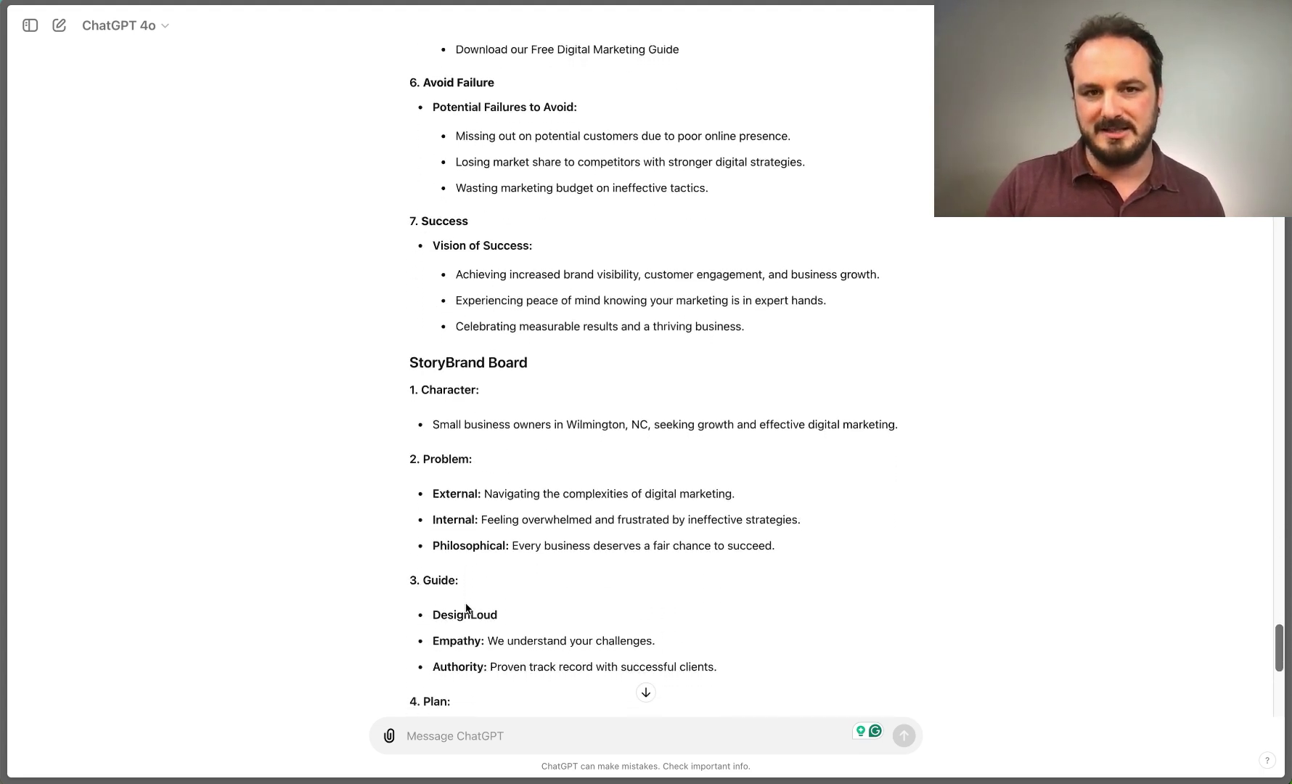
scroll(465, 607, "down", 2)
scroll(465, 608, "up", 6)
scroll(465, 607, "down", 7)
scroll(465, 607, "down", 3)
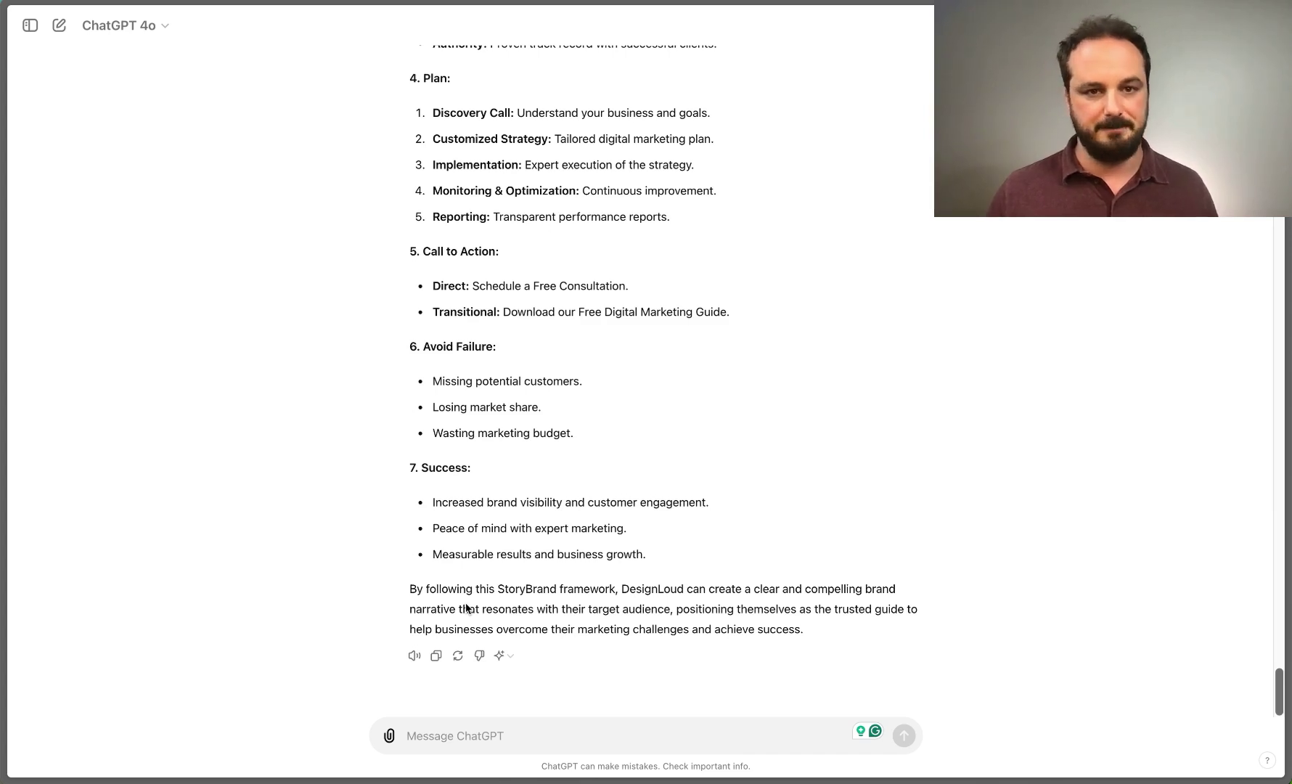
Step: Request a list of generalized but extremely valuable email campaigns with 80% value and 20% promotional material, referred to as general email campaigns
left_click(444, 735)
type("Give me a list of general email campaigns I can use to keep my subscribers engaged and that provide 80% value and 20% promotional material. I want these campaigns to be more generalized but extremely valuable. I will refer to these in later instructions as general email campaigns.")
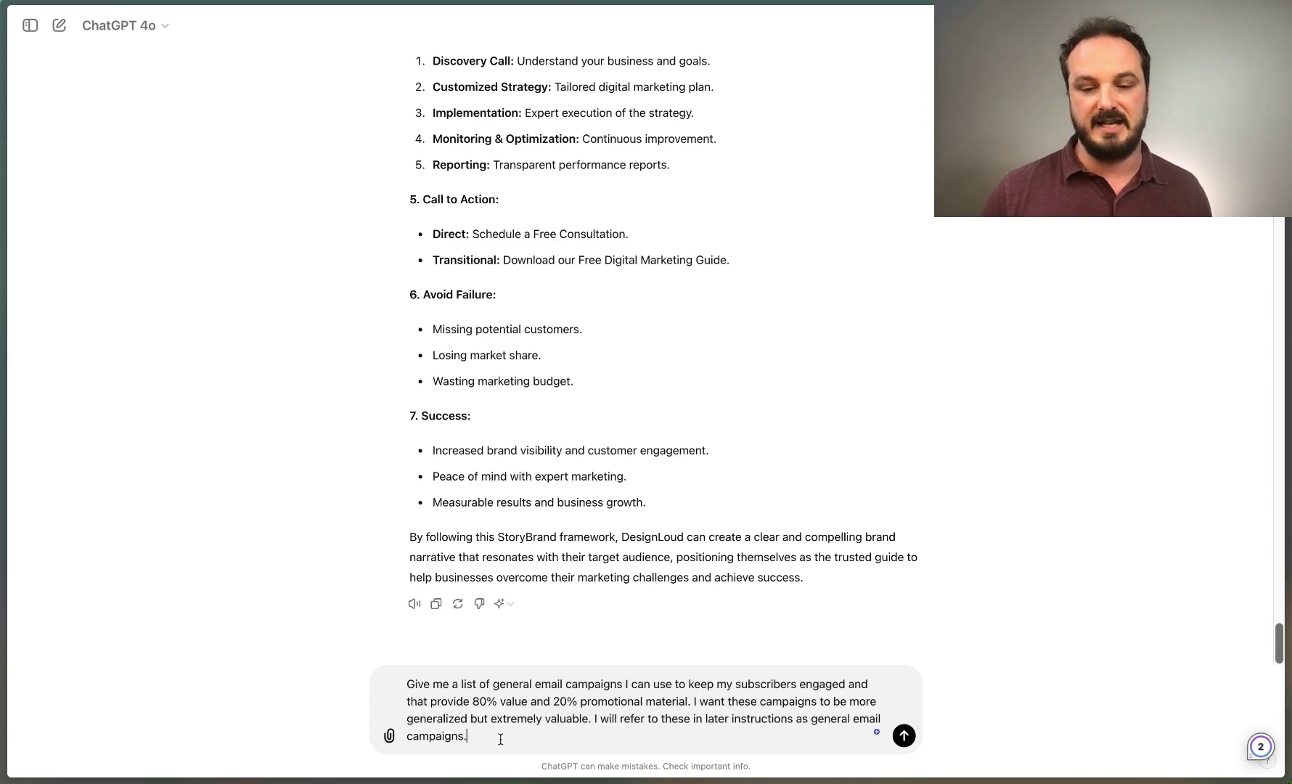
key("Return")
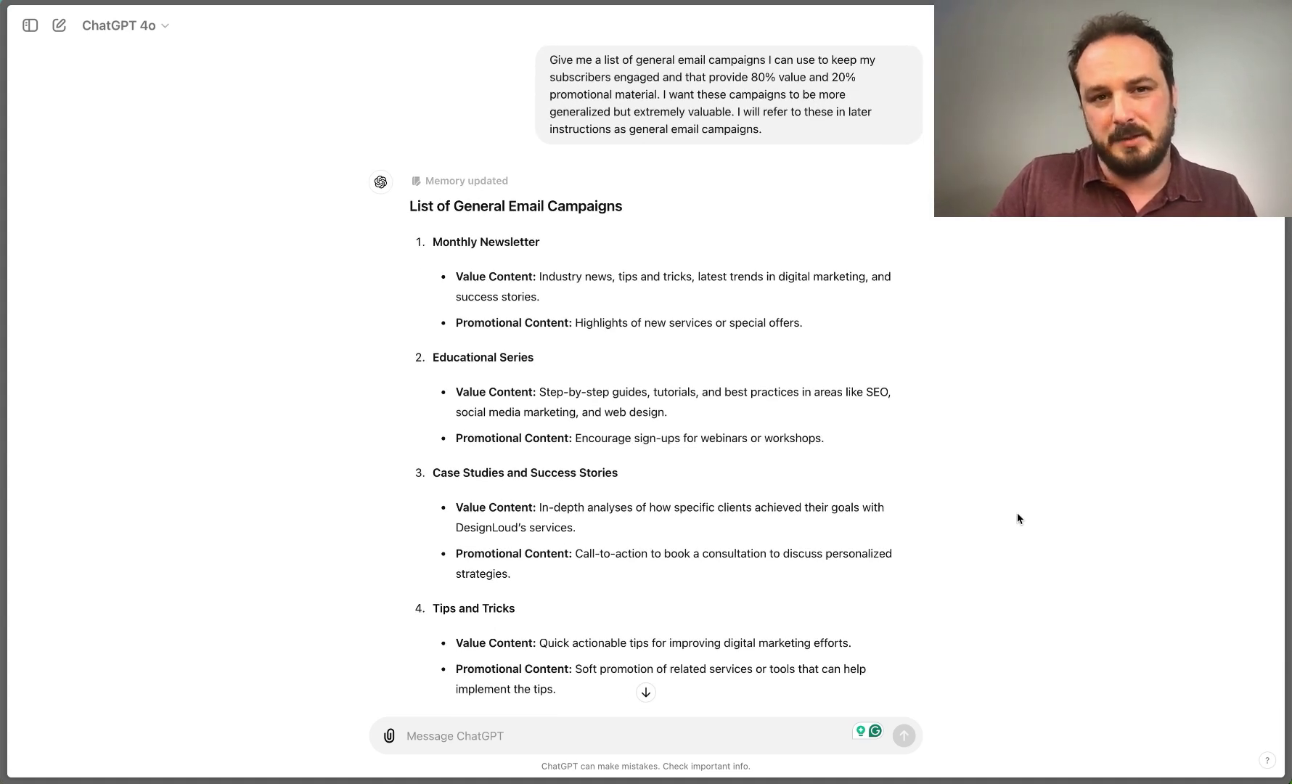
Step: Review the list of general email campaigns, examining the value content and promotional content of each one through Customer Feedback and Surveys
scroll(1016, 517, "down", 1)
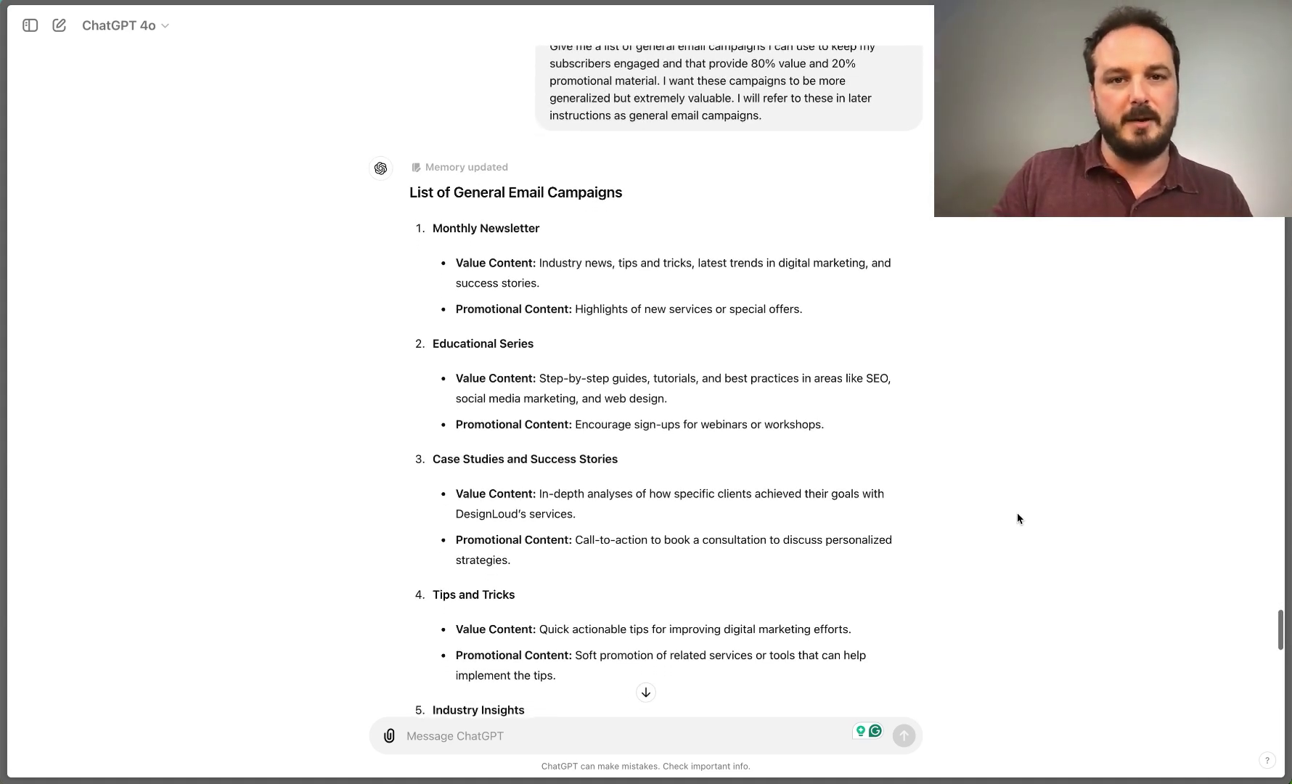
scroll(1016, 517, "down", 2)
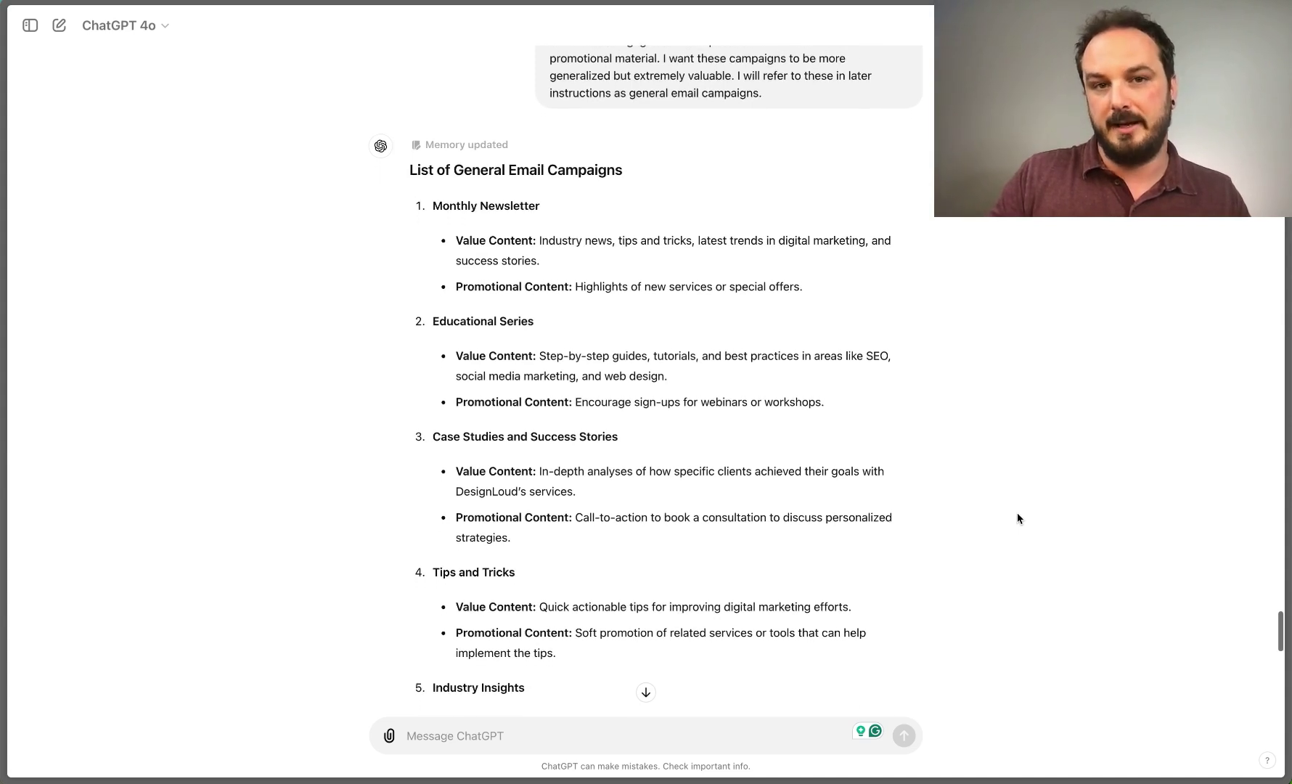
scroll(1017, 518, "down", 1)
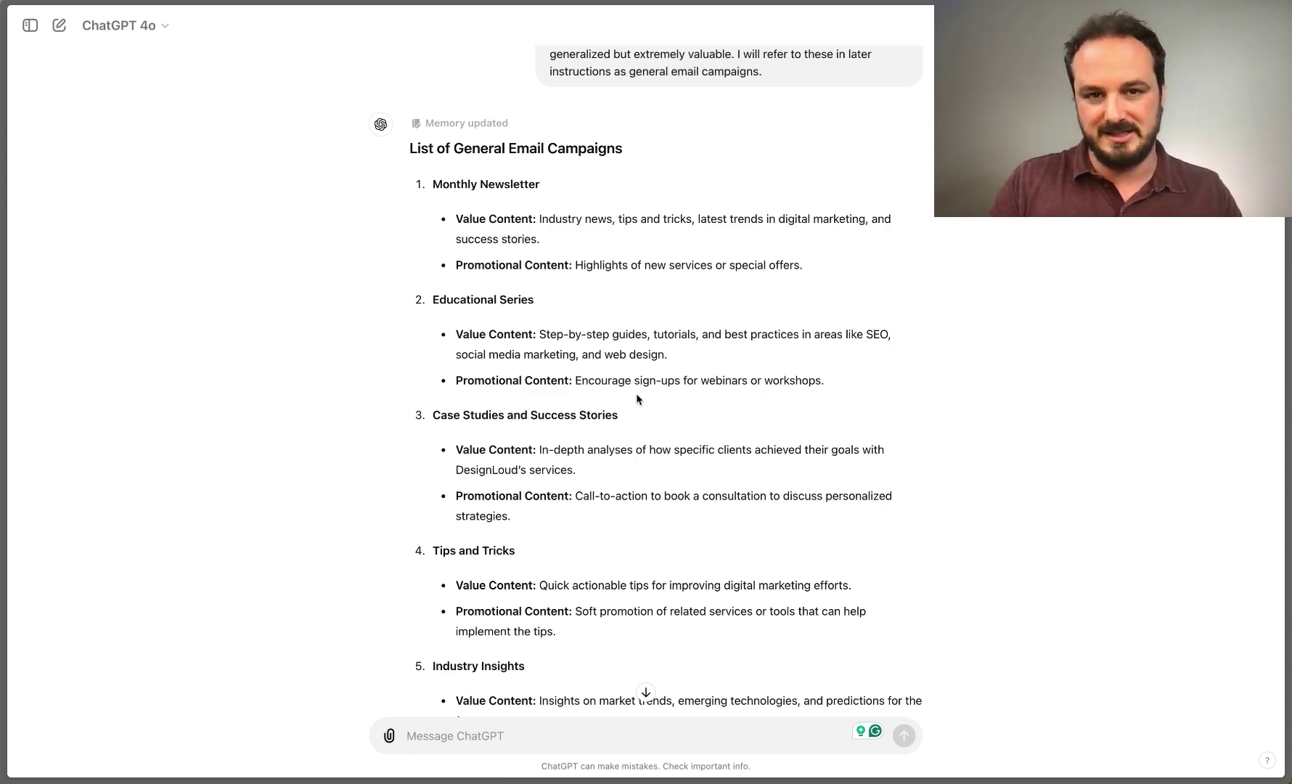
scroll(642, 414, "down", 3)
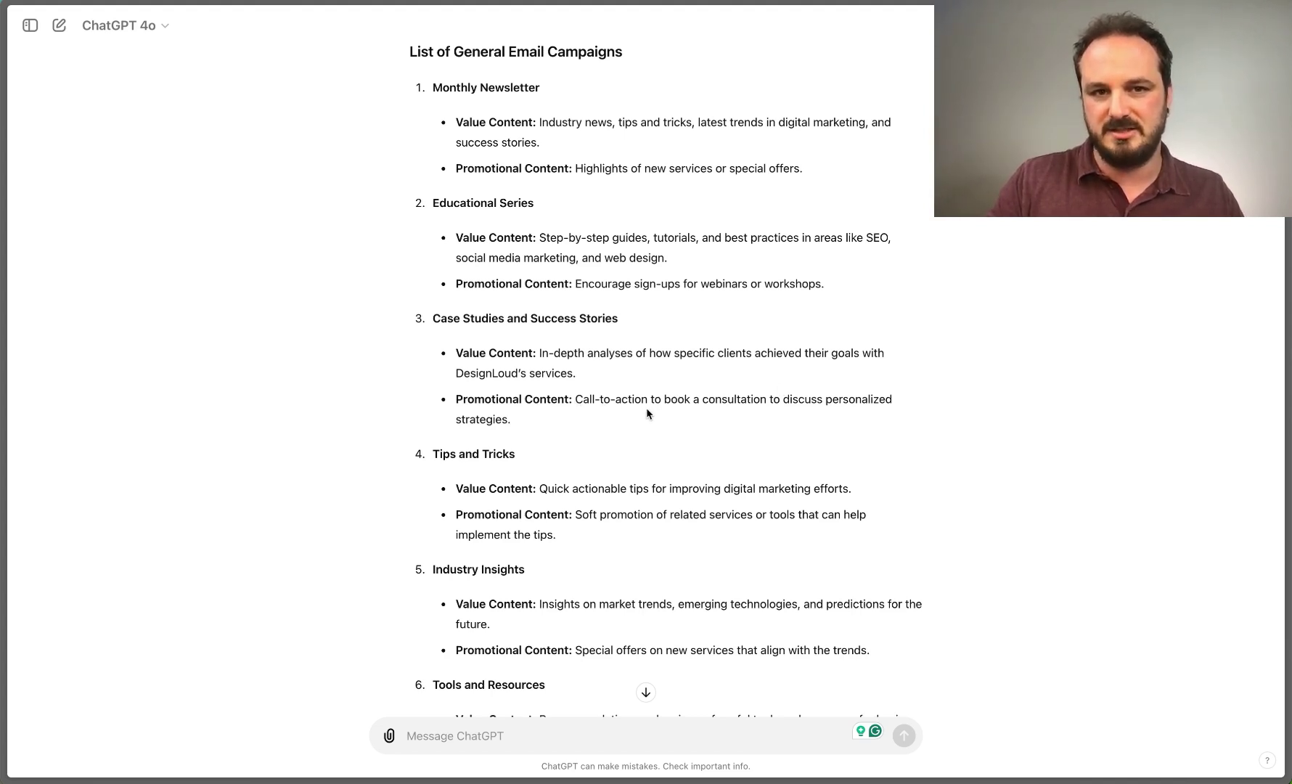
scroll(643, 420, "down", 3)
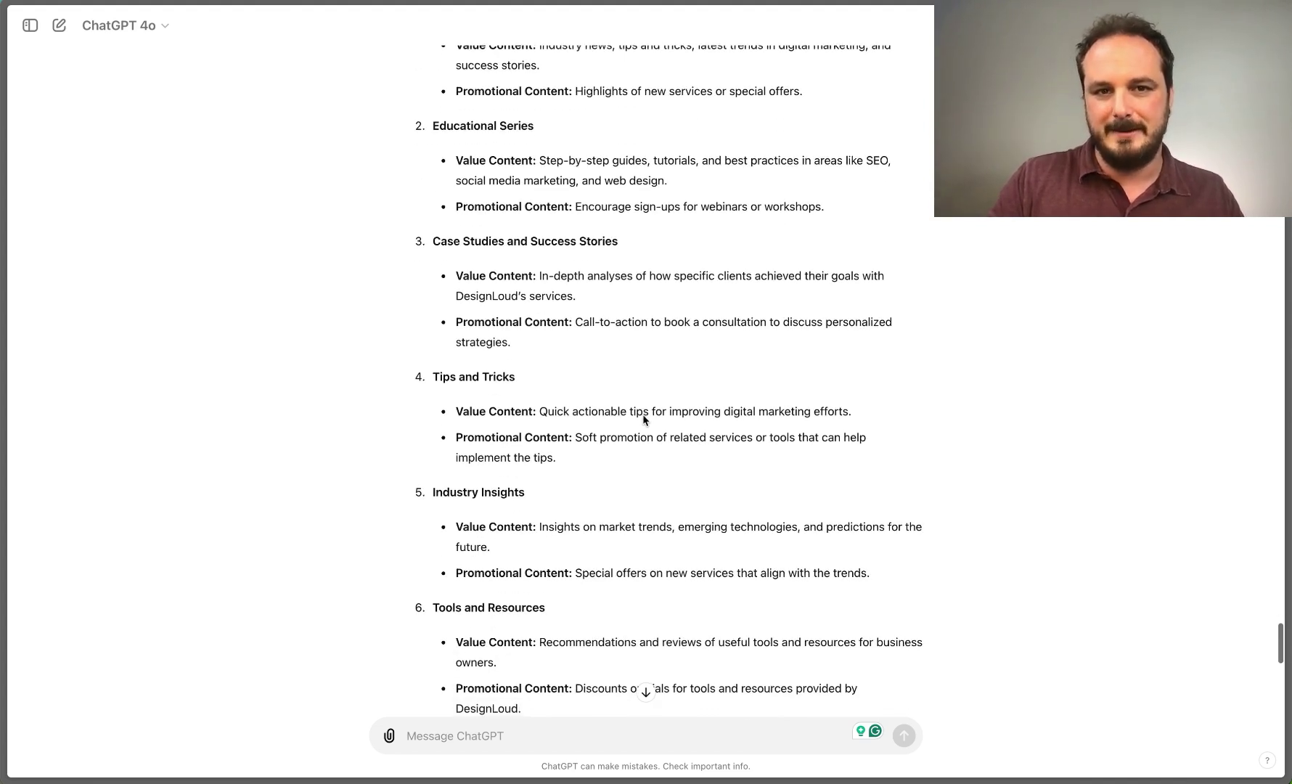
scroll(643, 420, "down", 1)
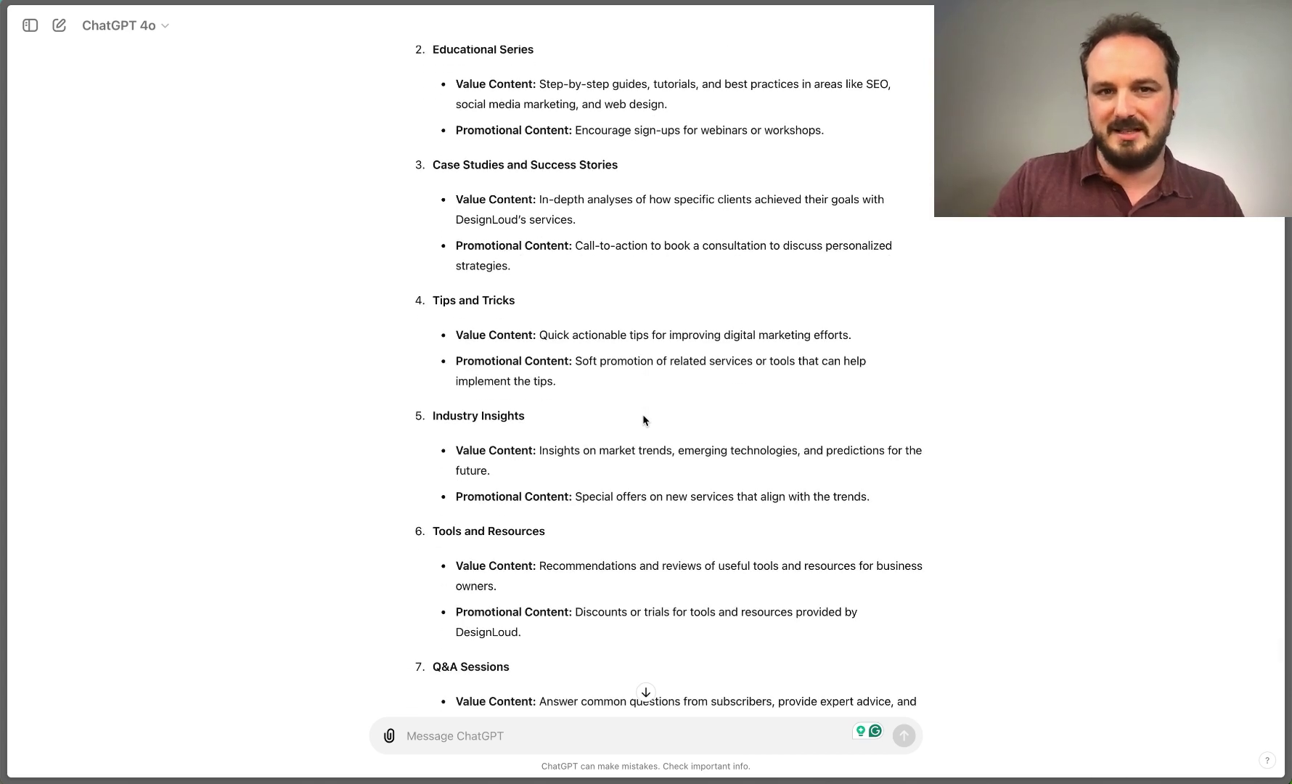
scroll(643, 420, "down", 1)
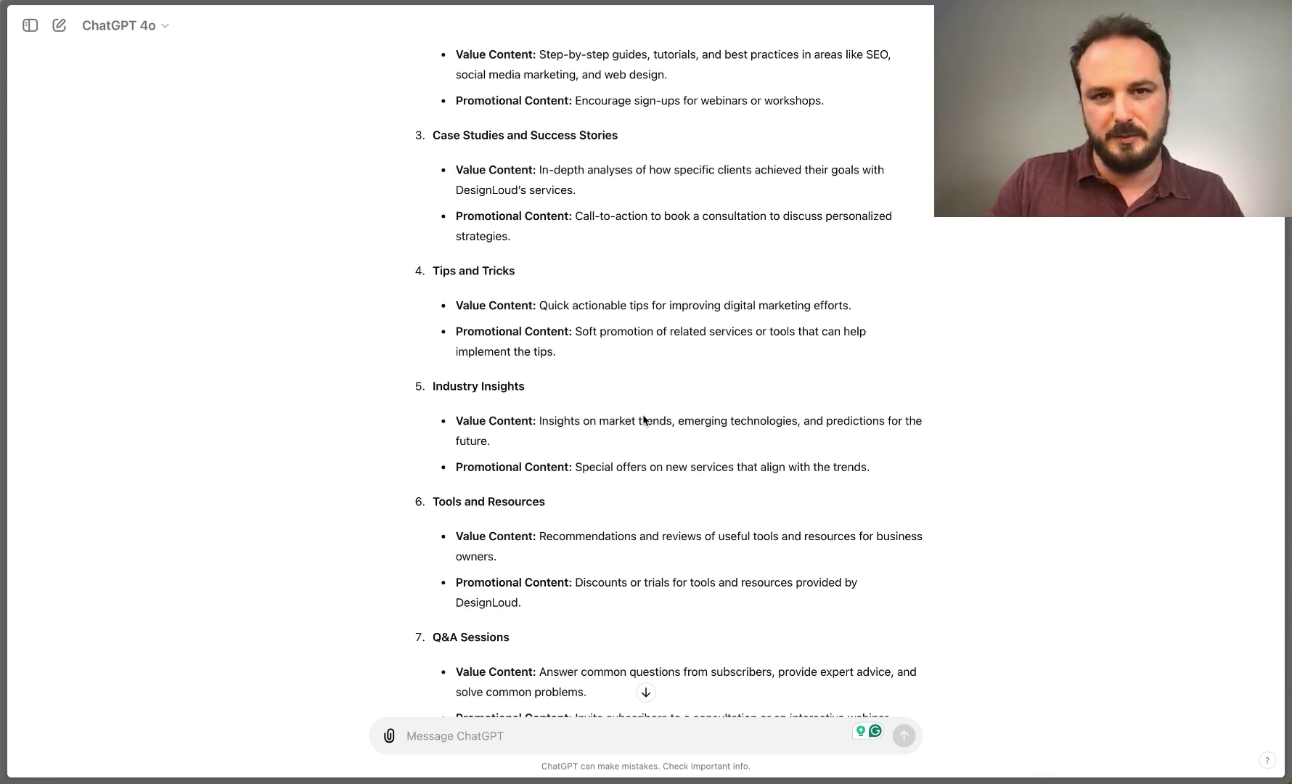
scroll(643, 420, "down", 3)
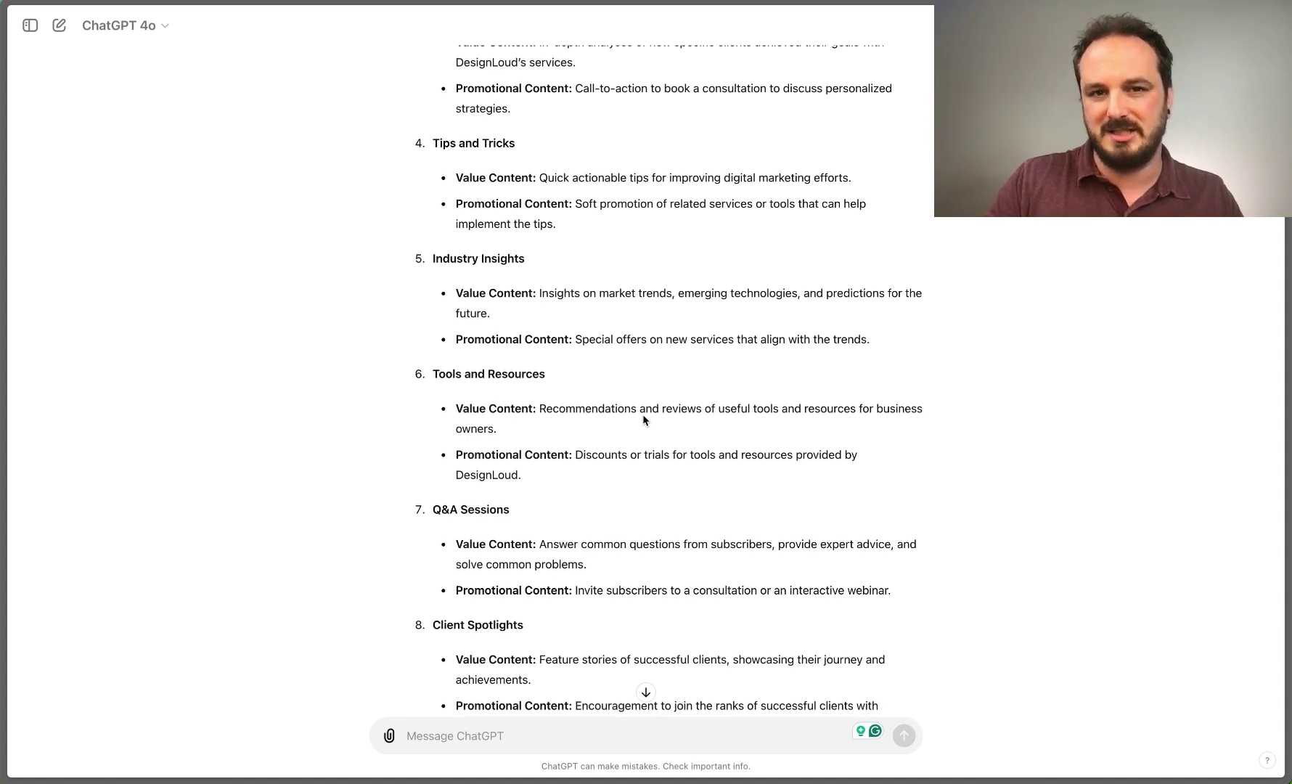
scroll(643, 420, "down", 1)
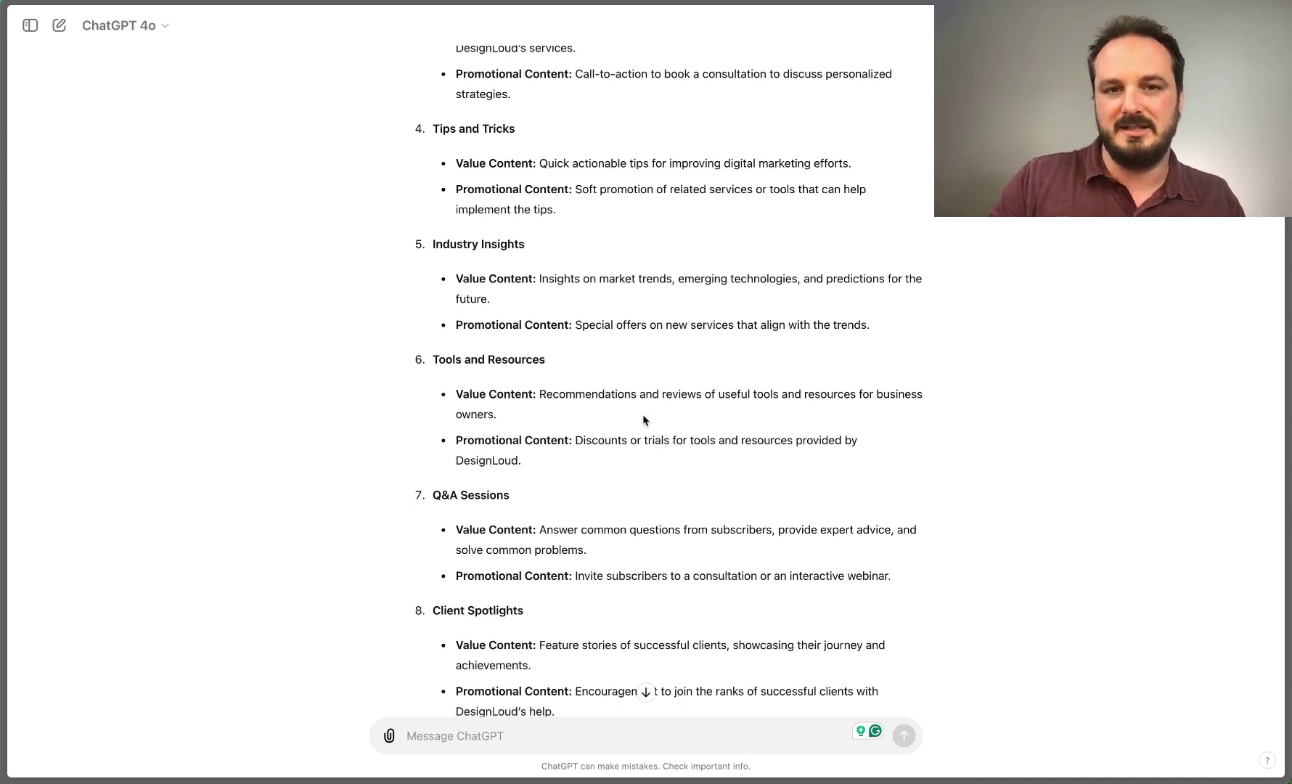
scroll(643, 418, "down", 3)
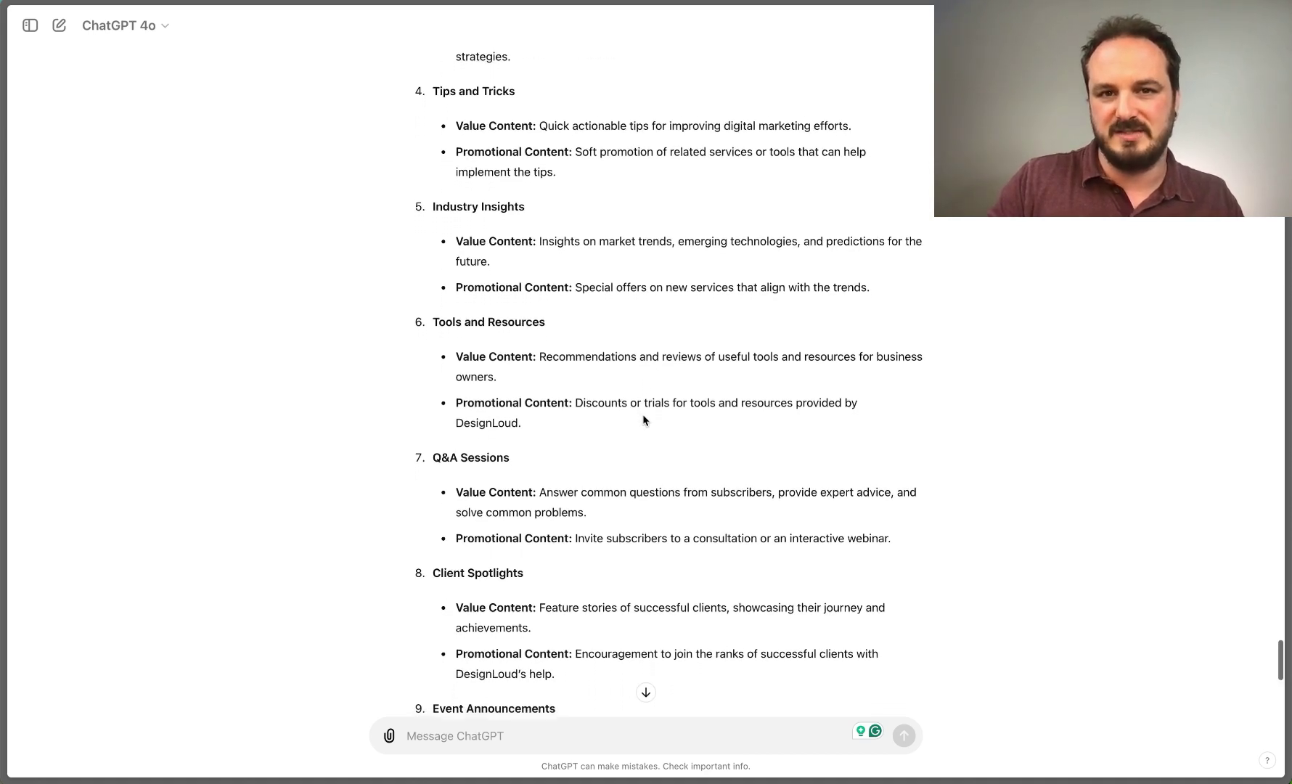
scroll(643, 420, "down", 2)
scroll(643, 419, "down", 3)
scroll(643, 419, "down", 3)
scroll(642, 419, "down", 5)
scroll(643, 420, "down", 5)
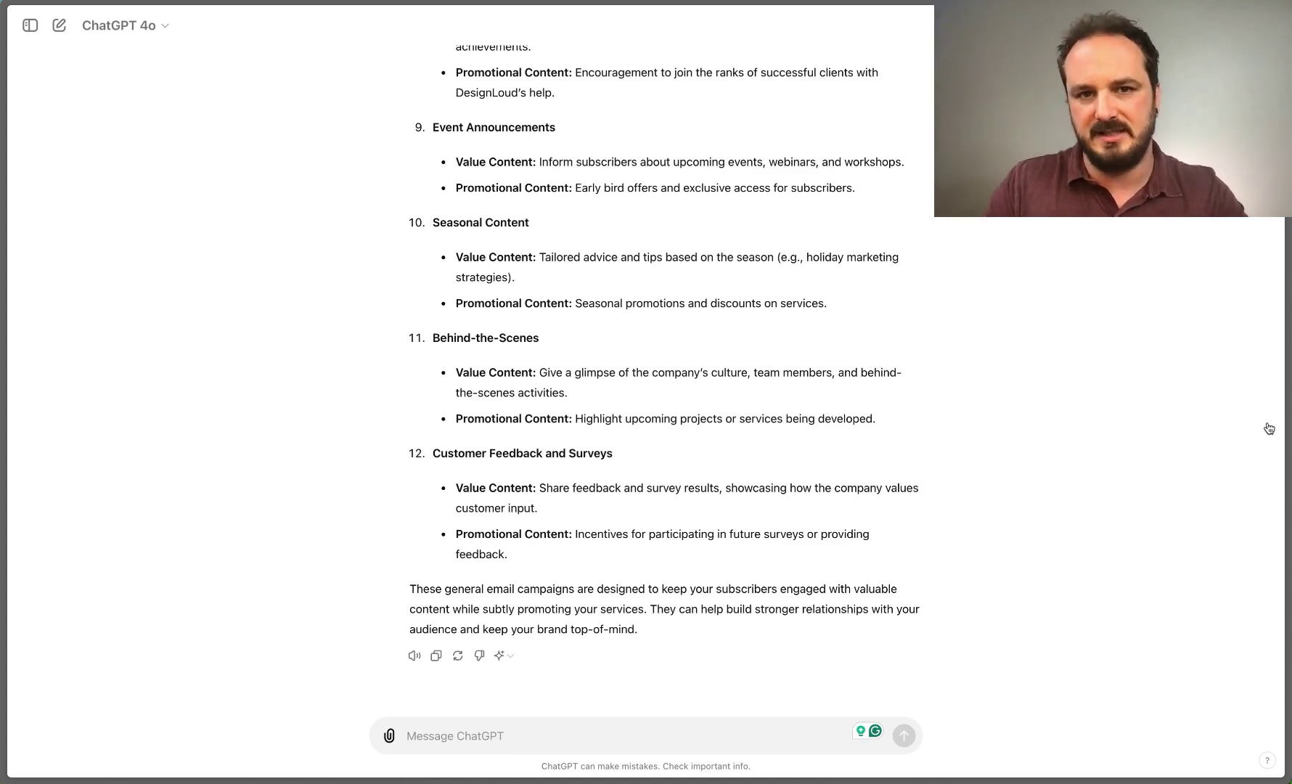
Step: Request every suggested general email campaign with subject line, body content in the website's tone and writing style, image or video ideas, and primary call to action
left_click(666, 736)
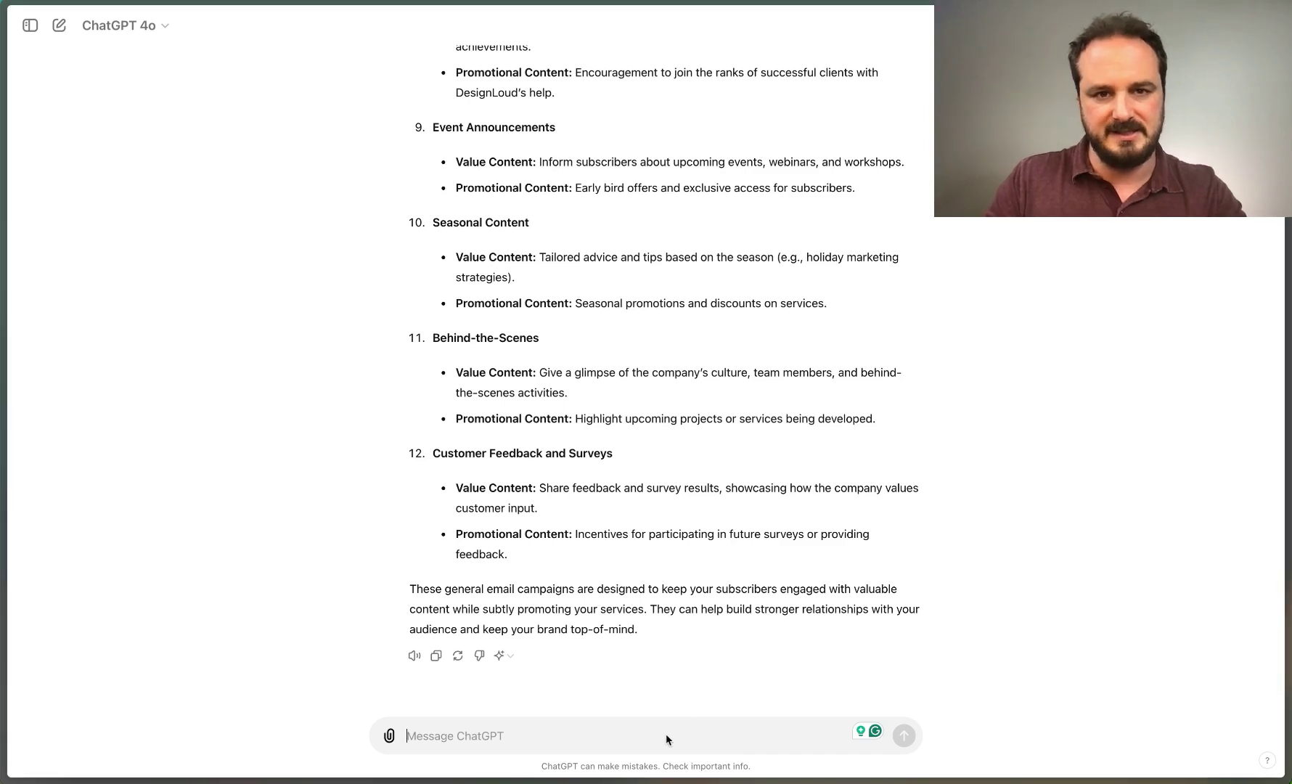
type("For each general email marketing campaign you suggested, I want you to go ahead create the campaigns for me.  Your campaigns will reference the subject line, write the body content of the email using my tone of voice and writing style from my website, provide ideas to what type of creative to include such as images or videos and what primary call to action we want them to take.")
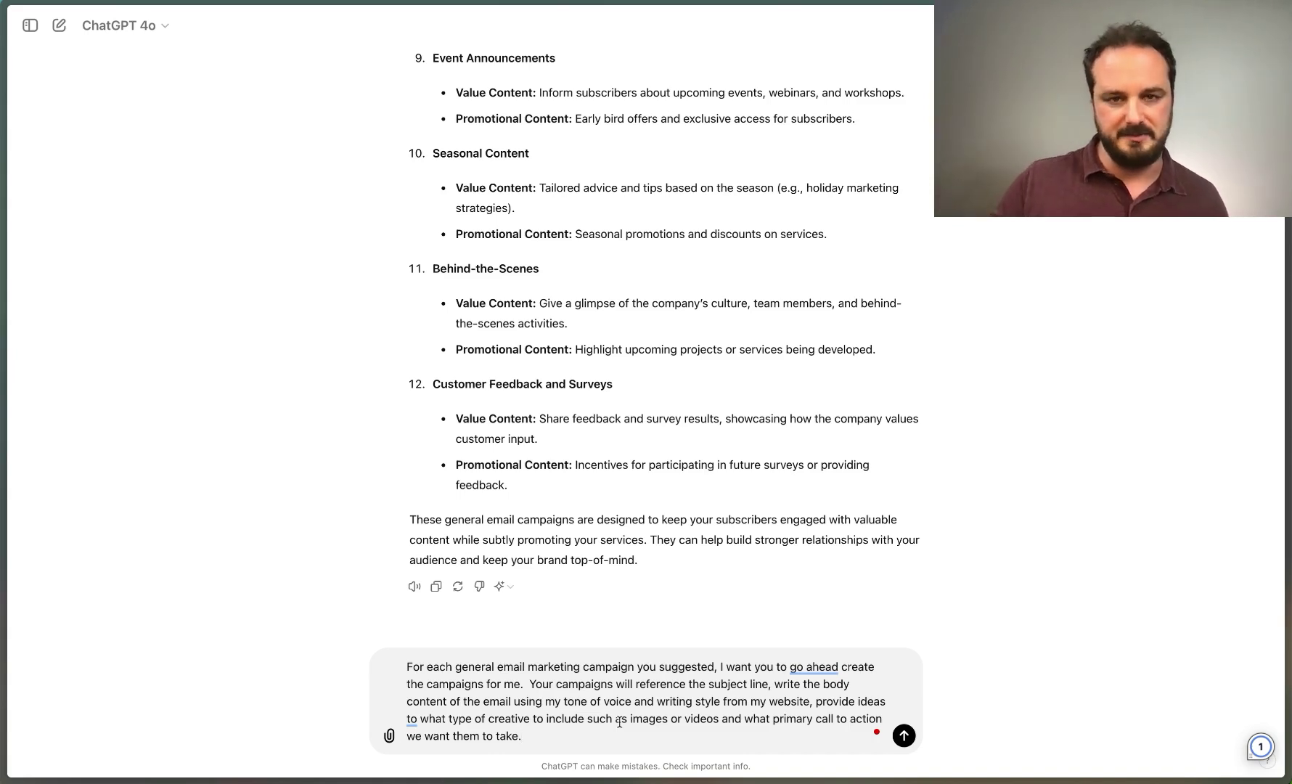
key("Return")
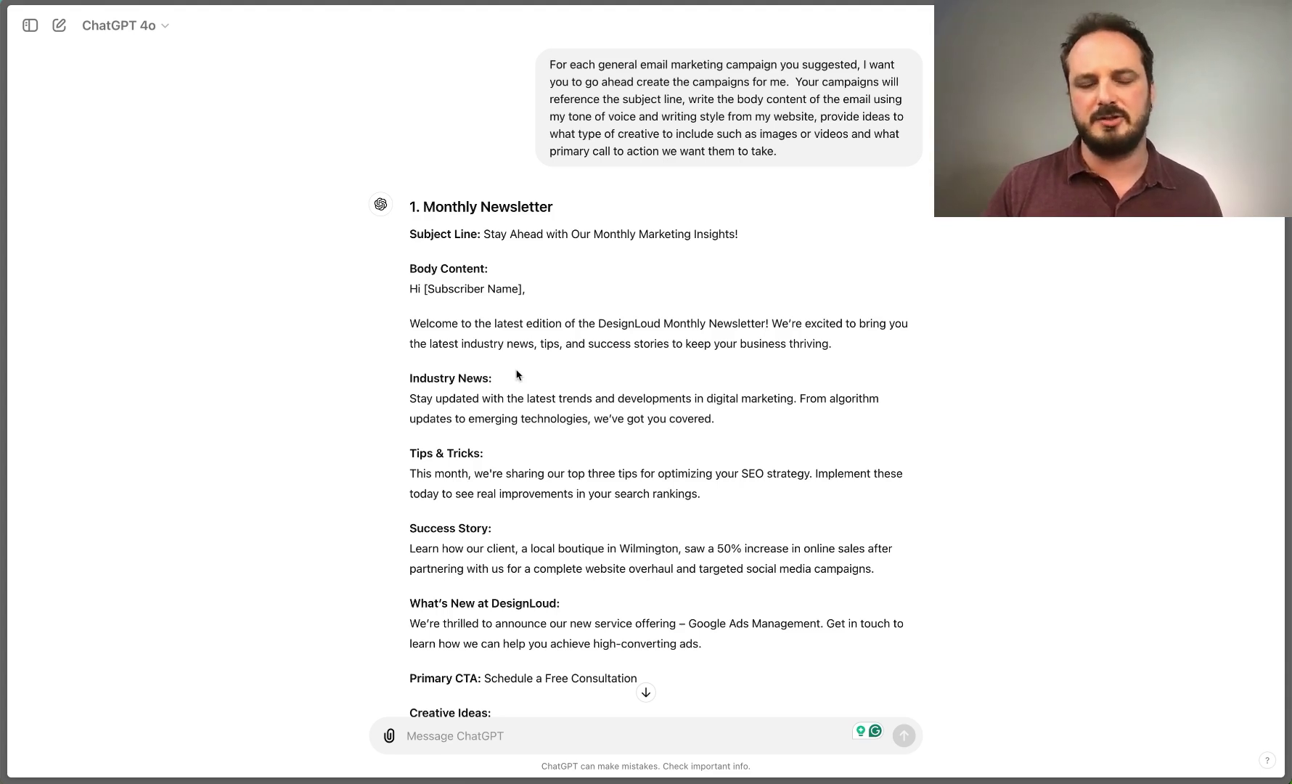
Step: Read the Monthly Newsletter and Educational Series campaigns, examining their subject lines, body content, primary CTAs and creative ideas
scroll(517, 374, "down", 2)
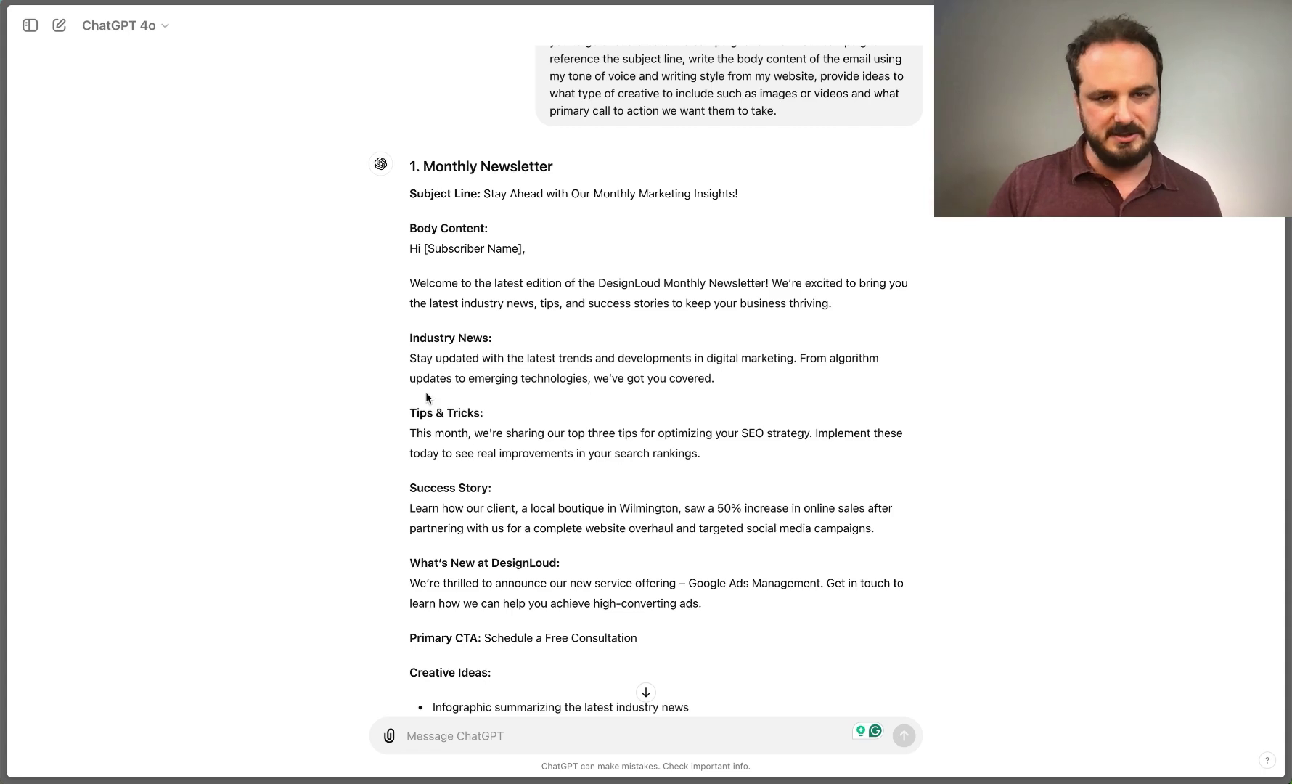
scroll(427, 397, "down", 1)
scroll(426, 397, "down", 7)
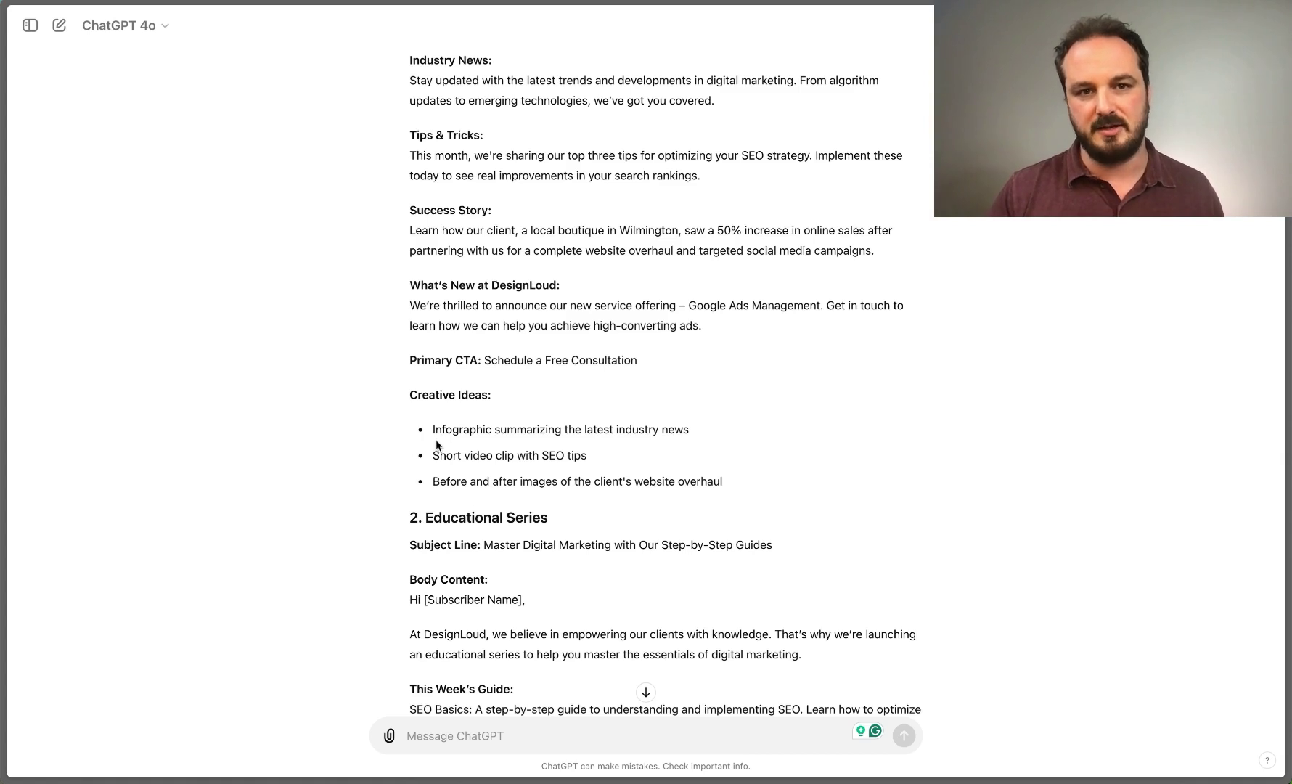
scroll(439, 447, "down", 3)
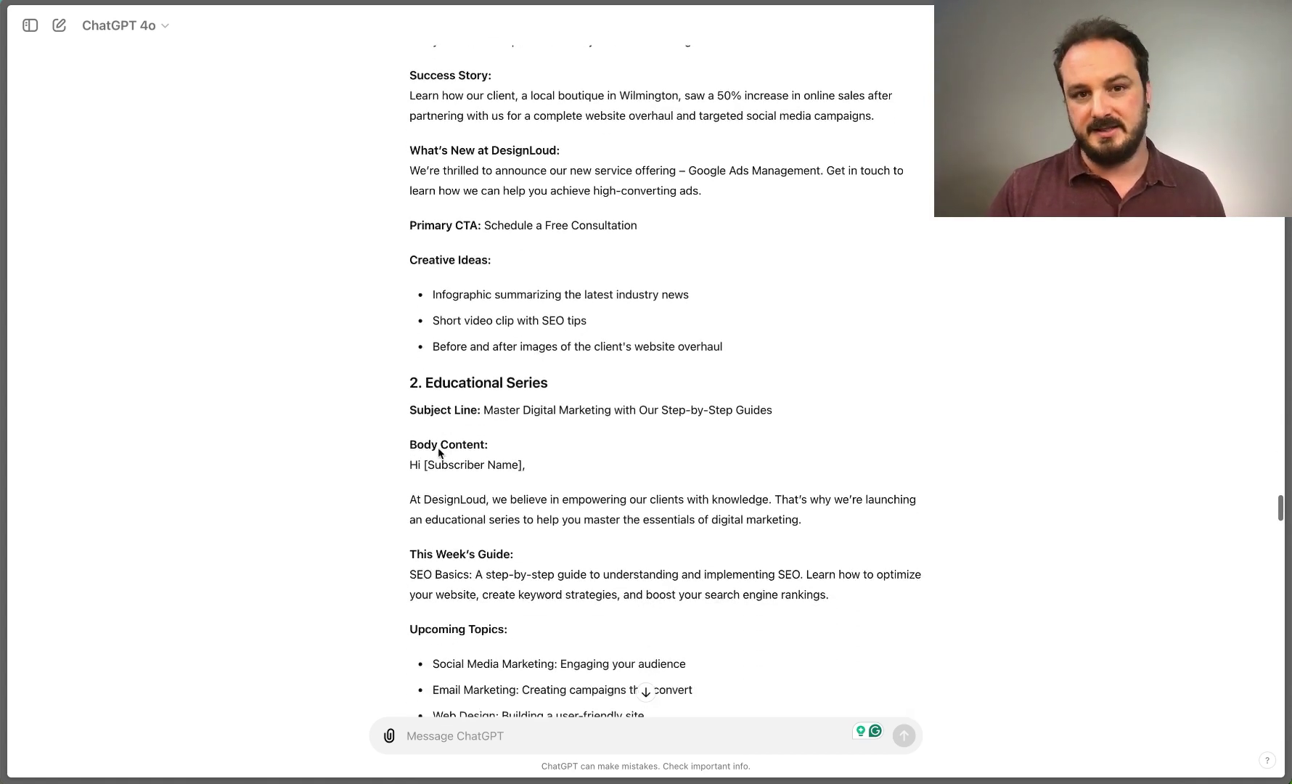
scroll(438, 452, "down", 1)
scroll(438, 450, "down", 1)
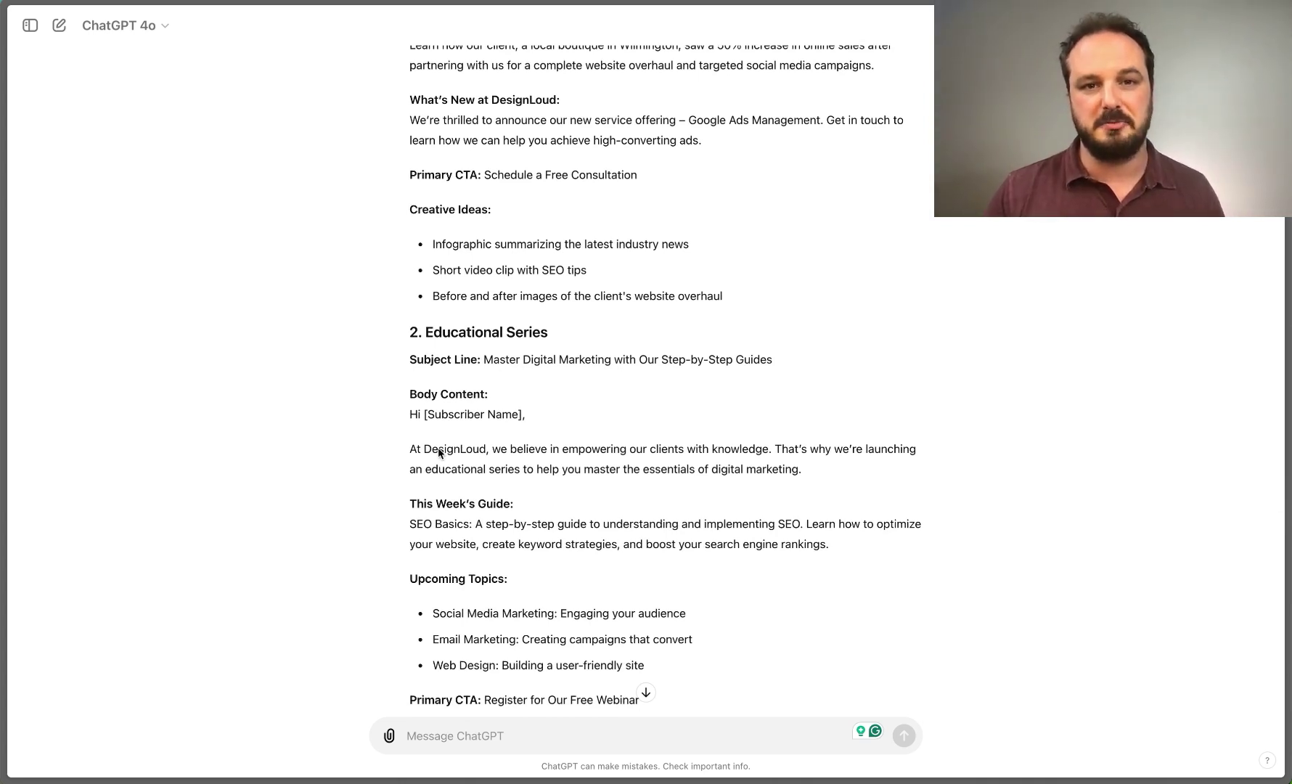
scroll(439, 452, "down", 4)
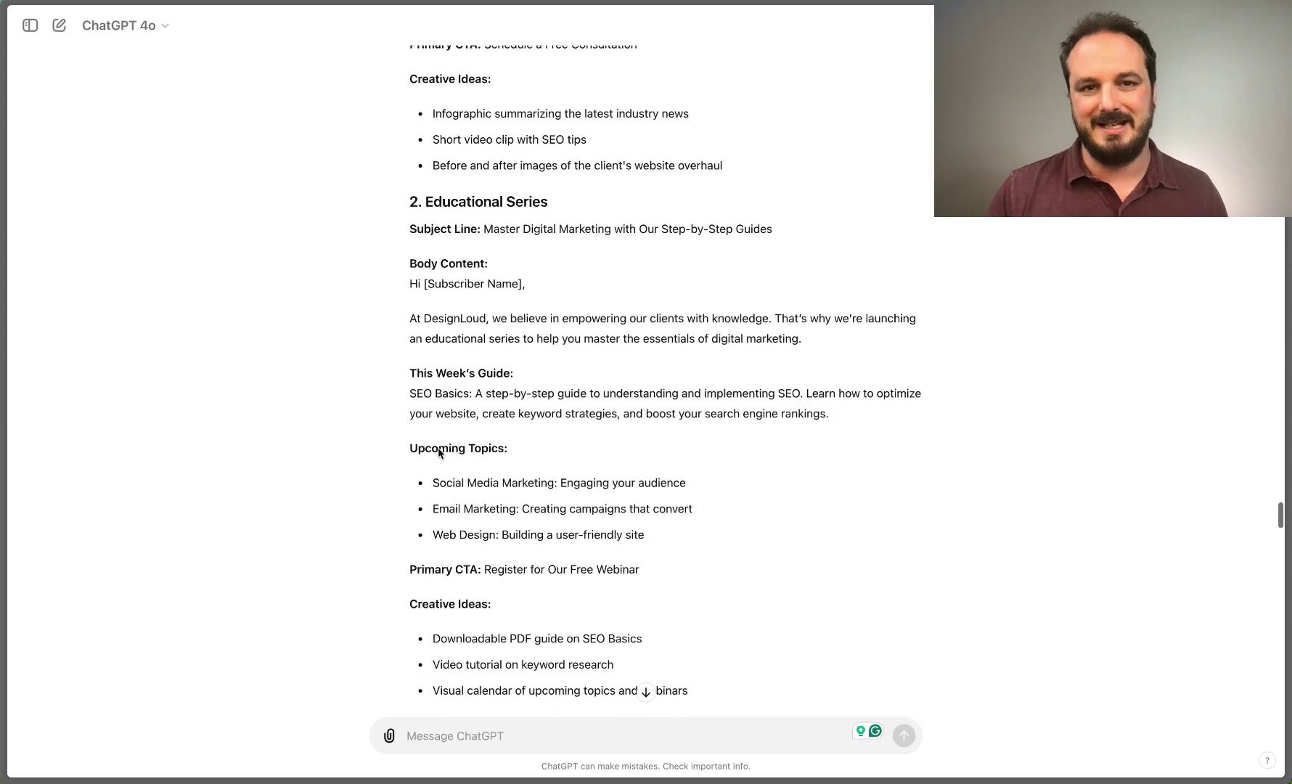
scroll(438, 451, "down", 6)
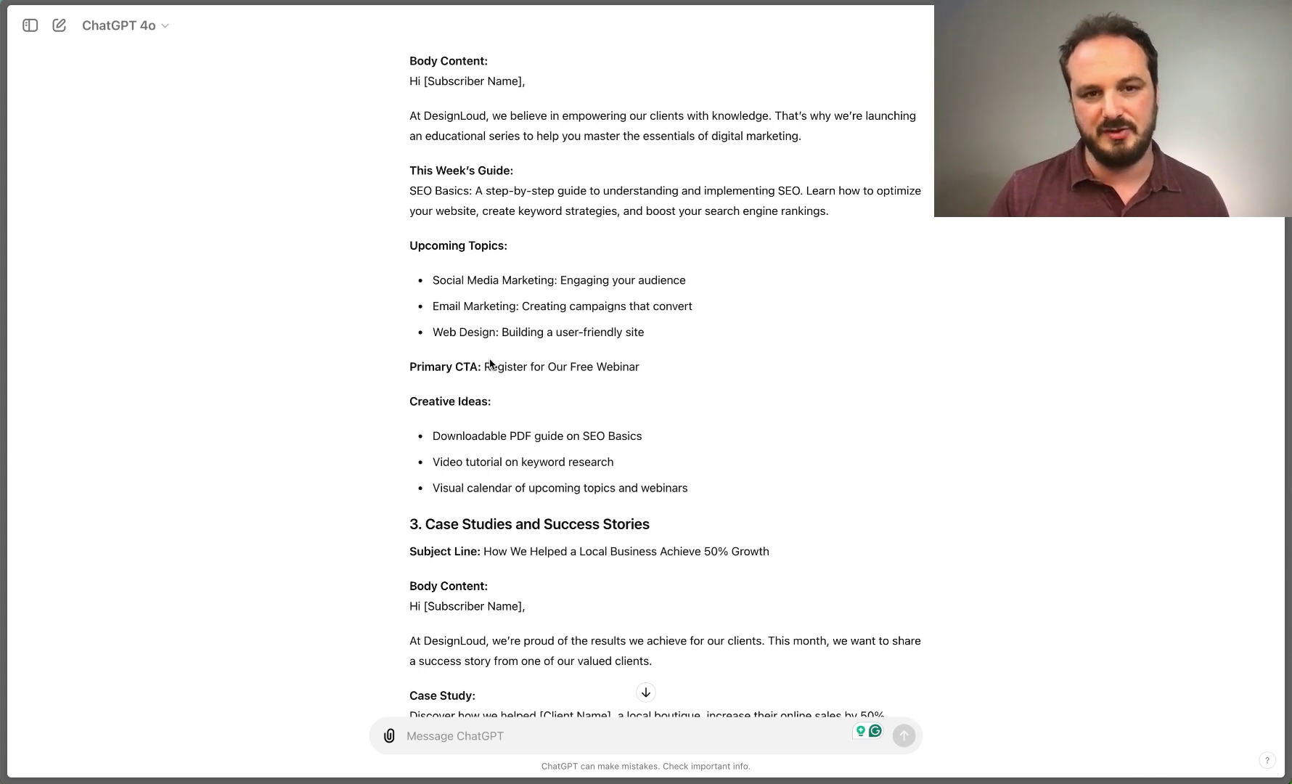
Step: Look through the remaining written campaigns from Case Studies and Success Stories to Customer Feedback and Surveys, including the closing paragraph
scroll(478, 446, "down", 7)
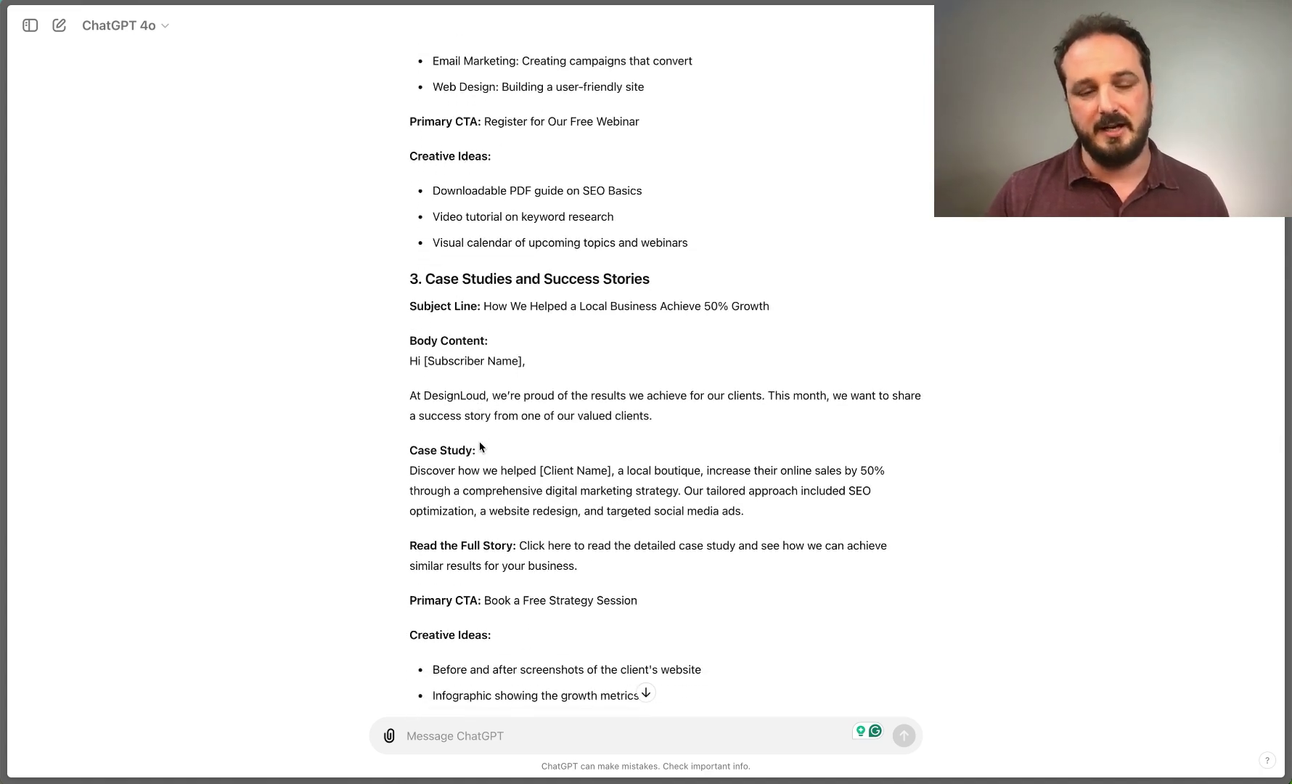
scroll(479, 446, "down", 10)
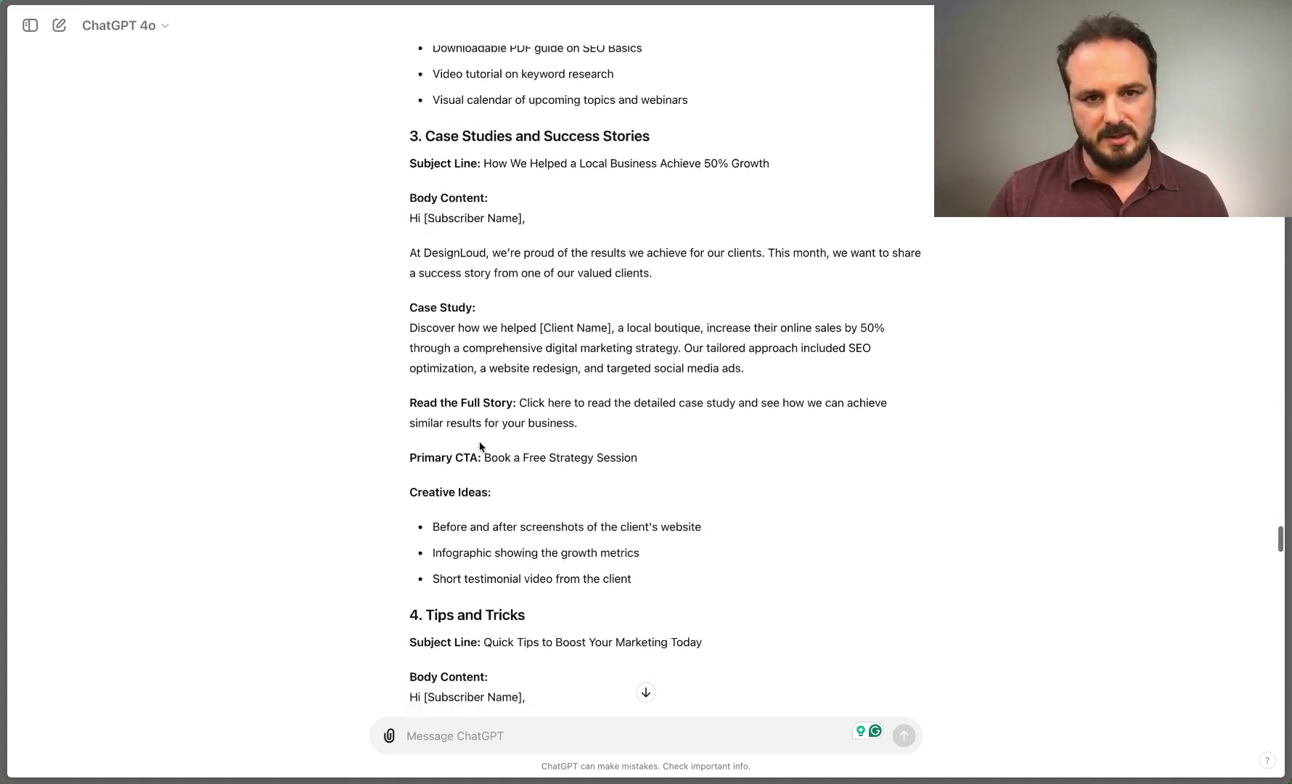
scroll(479, 446, "down", 11)
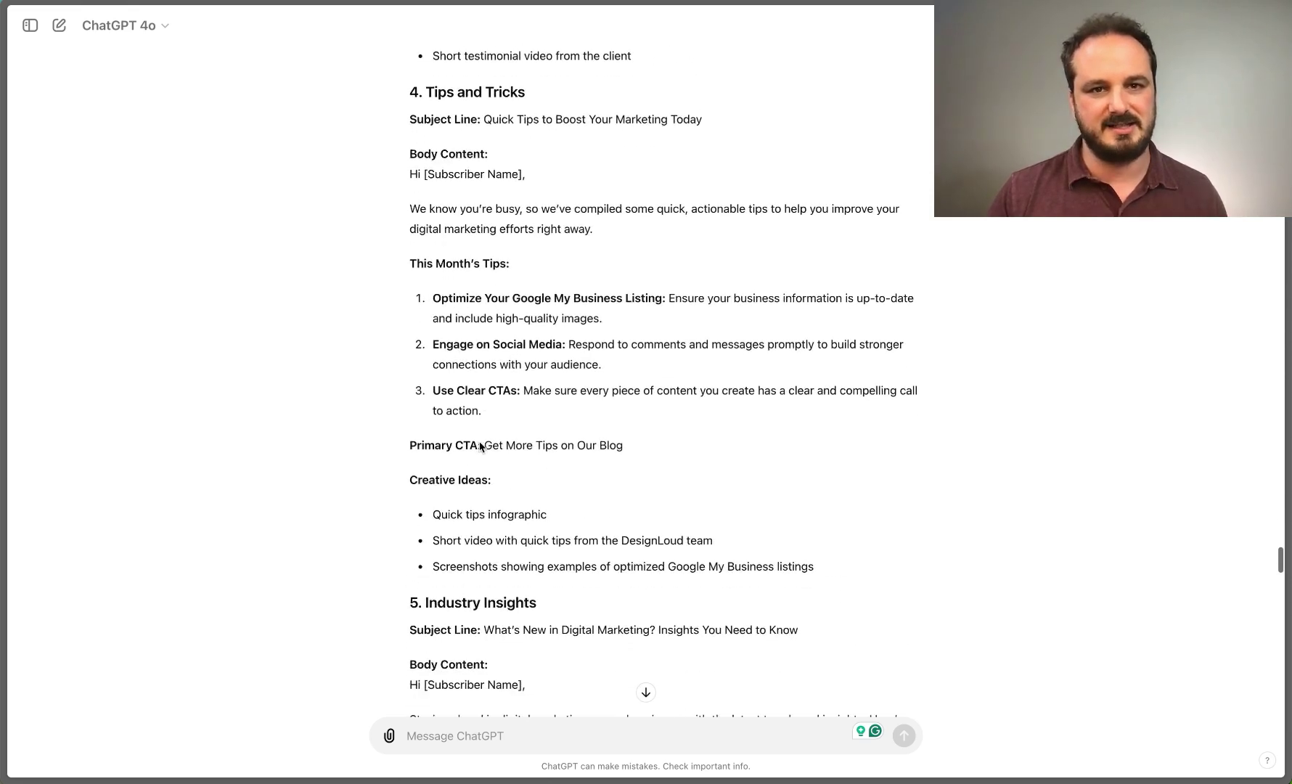
scroll(479, 446, "down", 16)
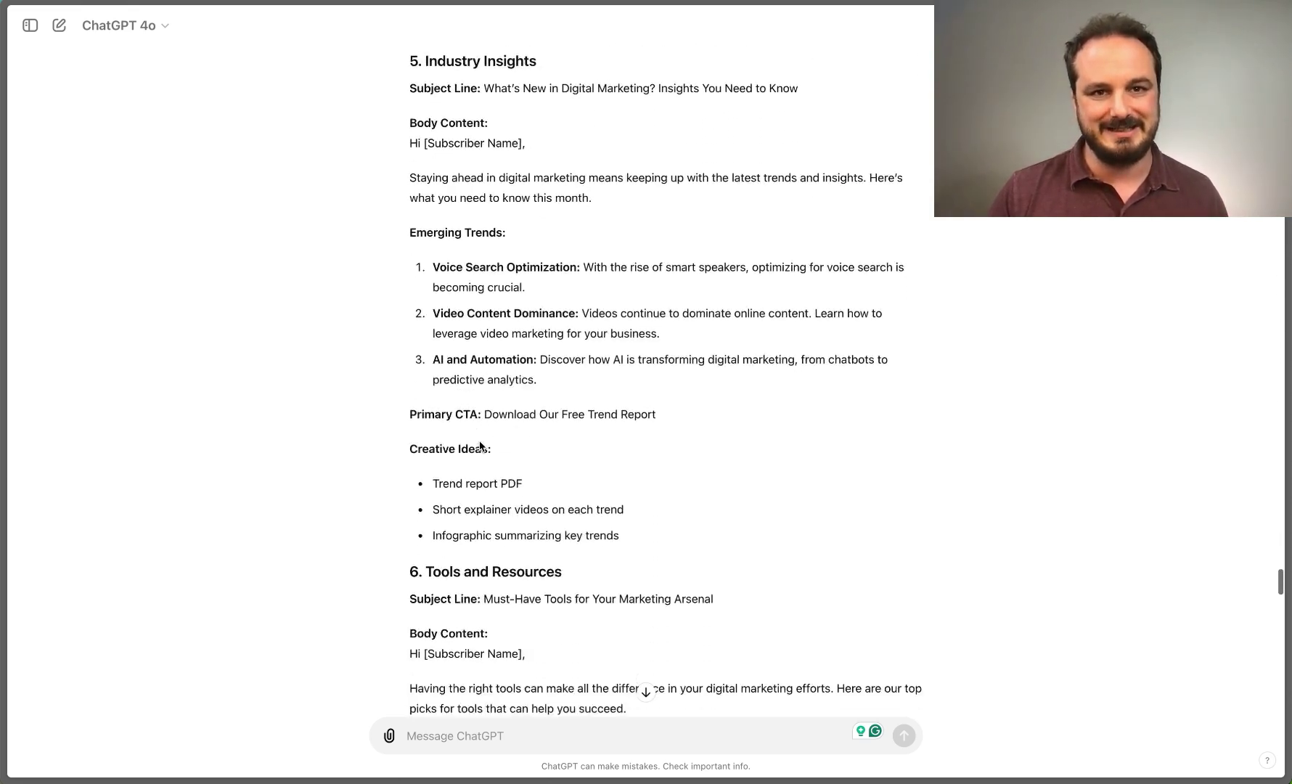
scroll(479, 446, "down", 12)
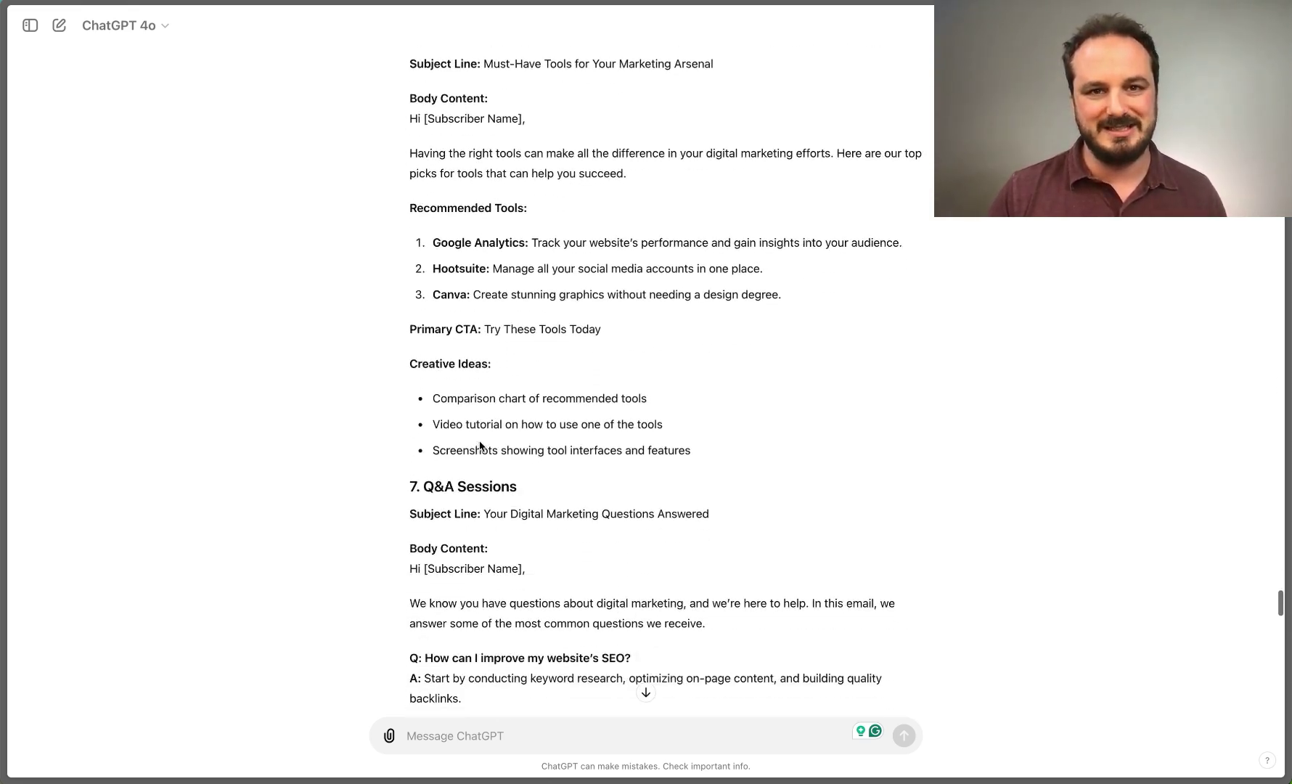
scroll(479, 446, "down", 18)
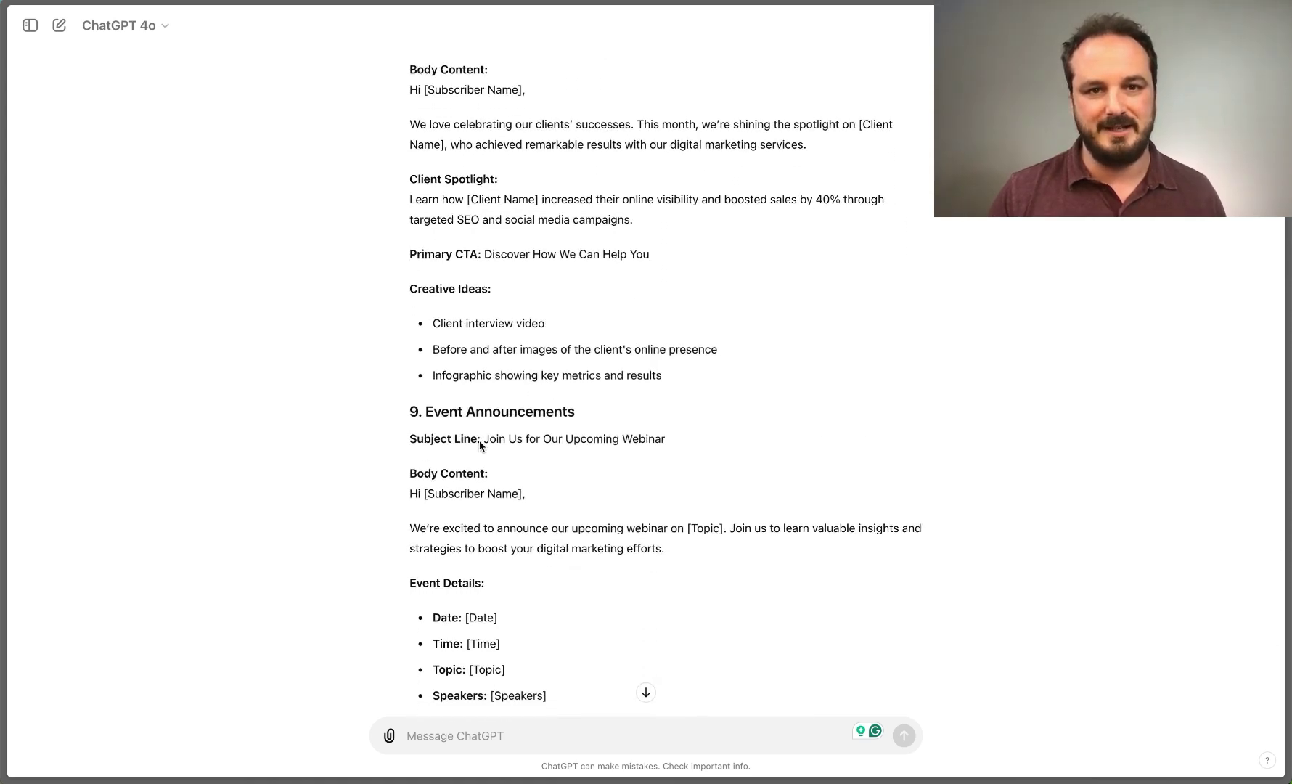
scroll(479, 446, "down", 12)
scroll(480, 444, "down", 15)
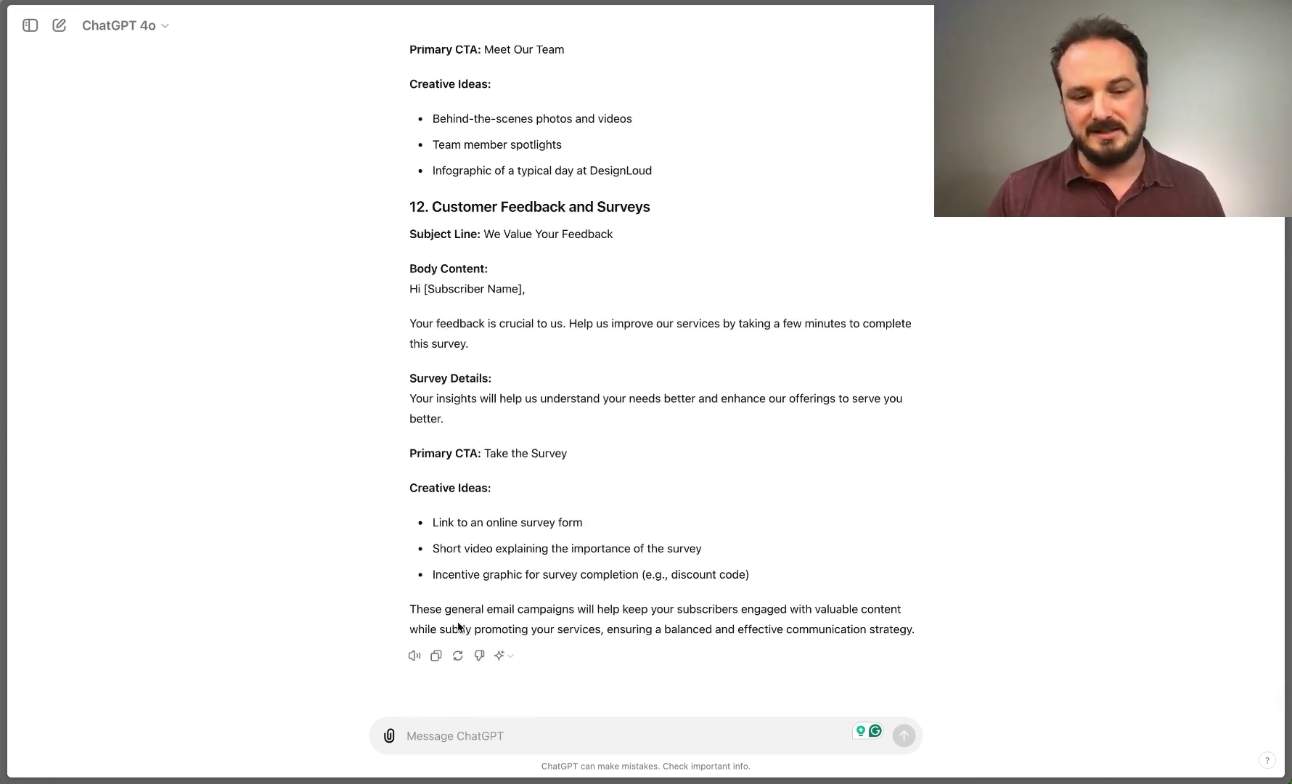
Step: Request a calendar for sending each general campaign over the next 12 months, stating the day, date and time to send it
left_click(458, 734)
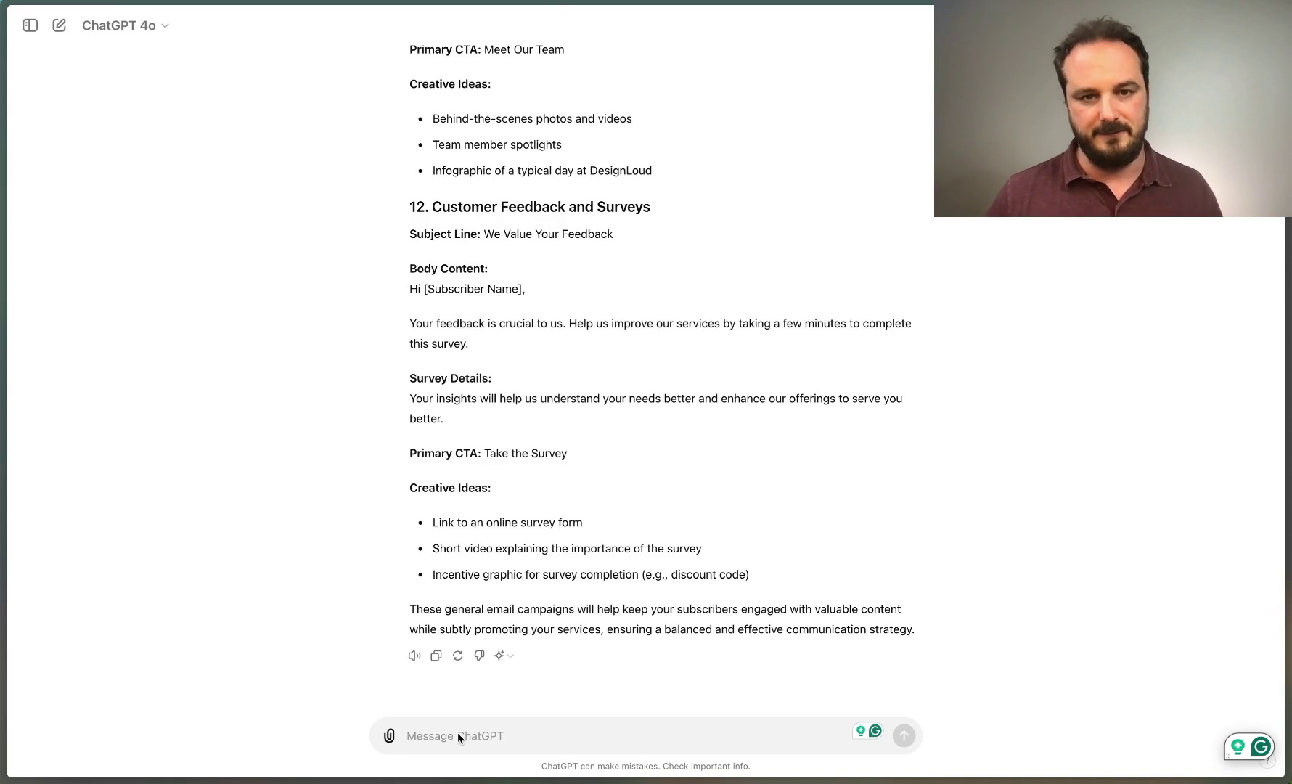
type("Now, I want you to provide me with a calendar to organize when I should send each general campaign.  Your calendar should account for the next 12 months; you should tell me what day, date, and time to send the campaign.")
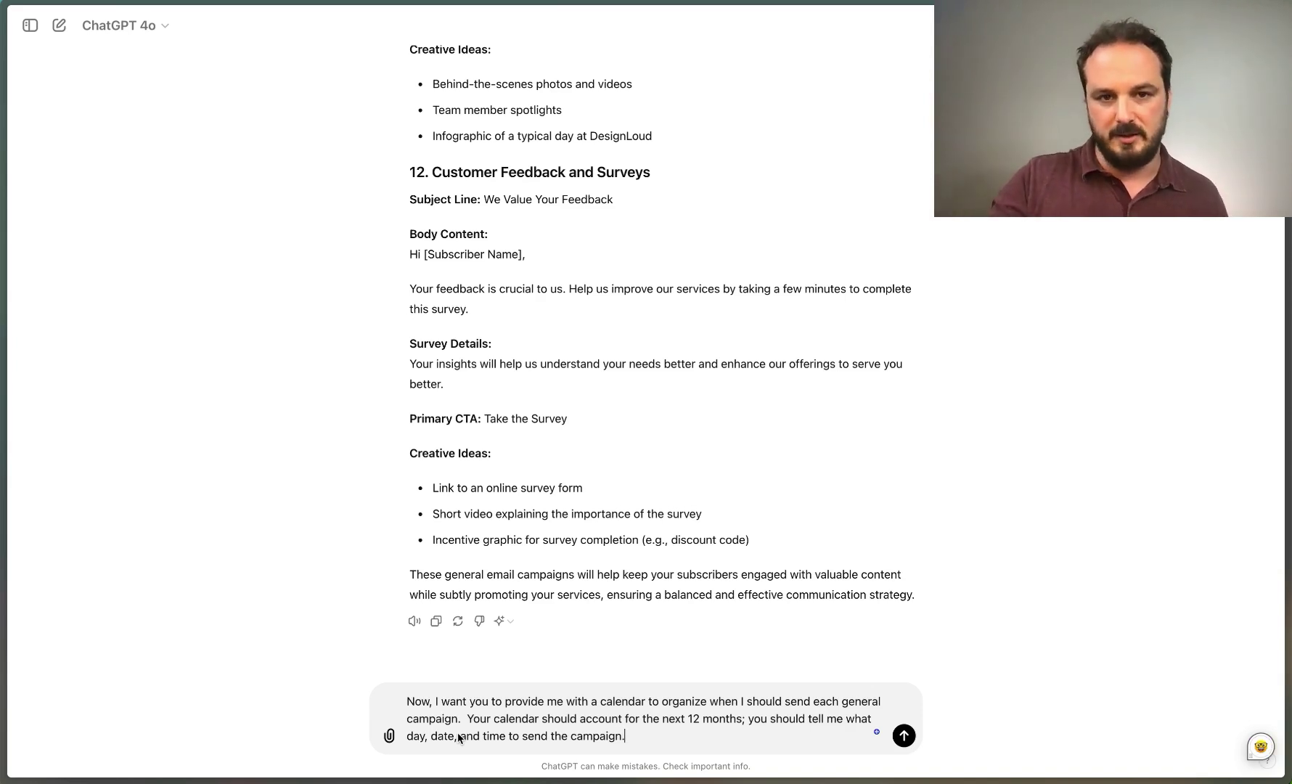
key("Return")
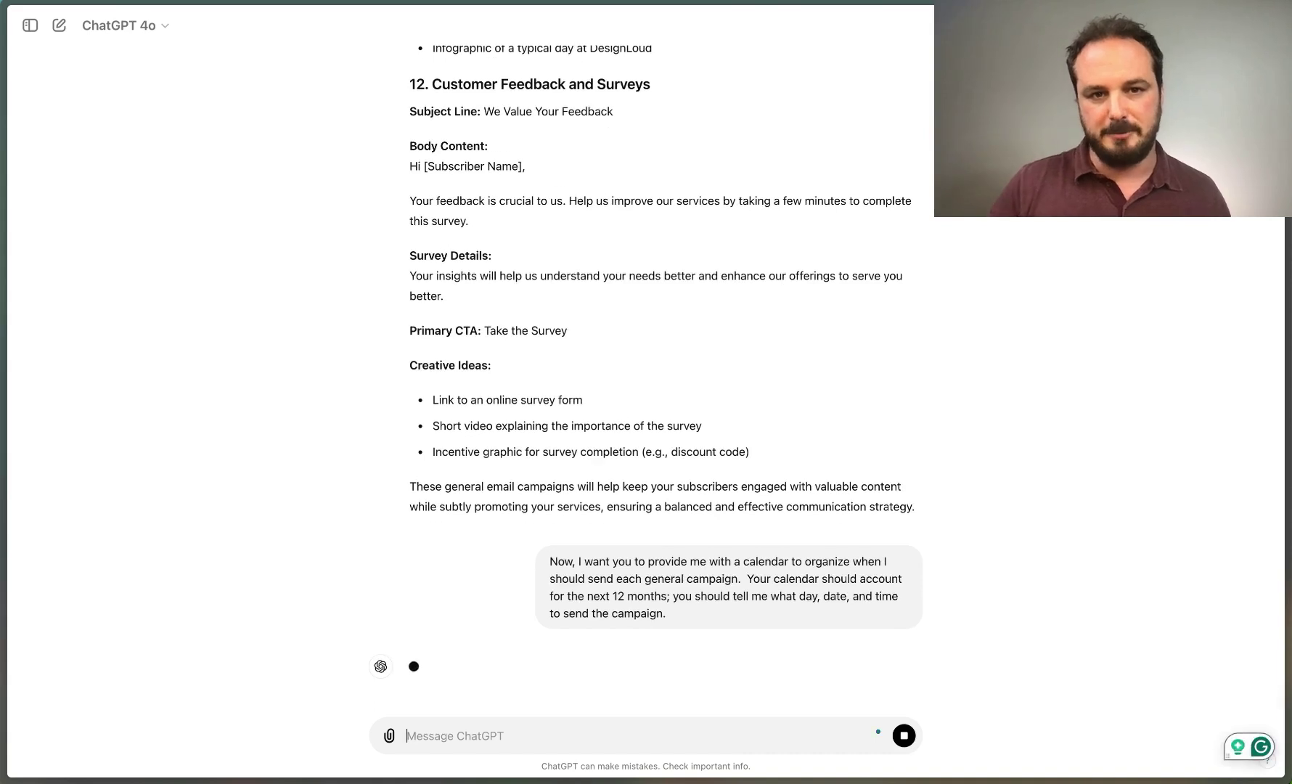
Step: Review the 12-Month Email Campaign Calendar from Month 1 through Month 6, examining each week's campaign, day and send time
scroll(709, 581, "up", 1)
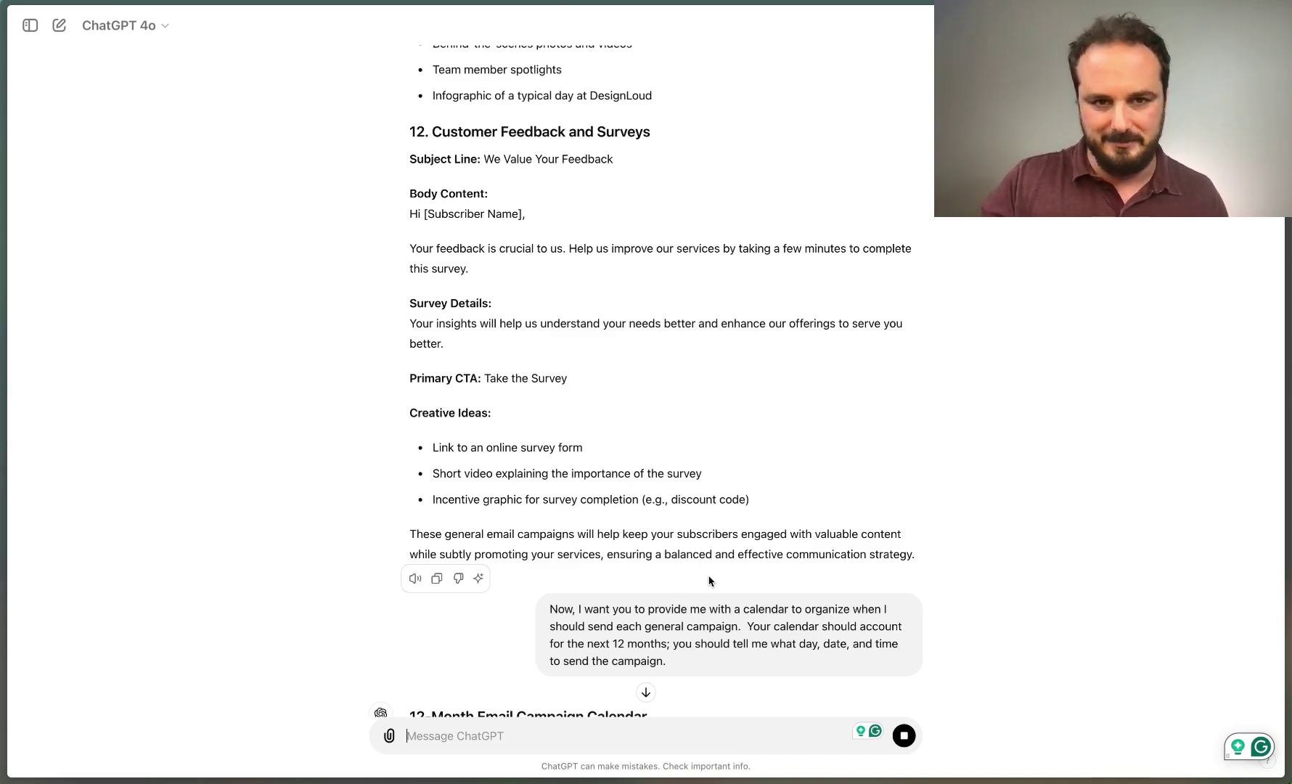
scroll(709, 580, "down", 5)
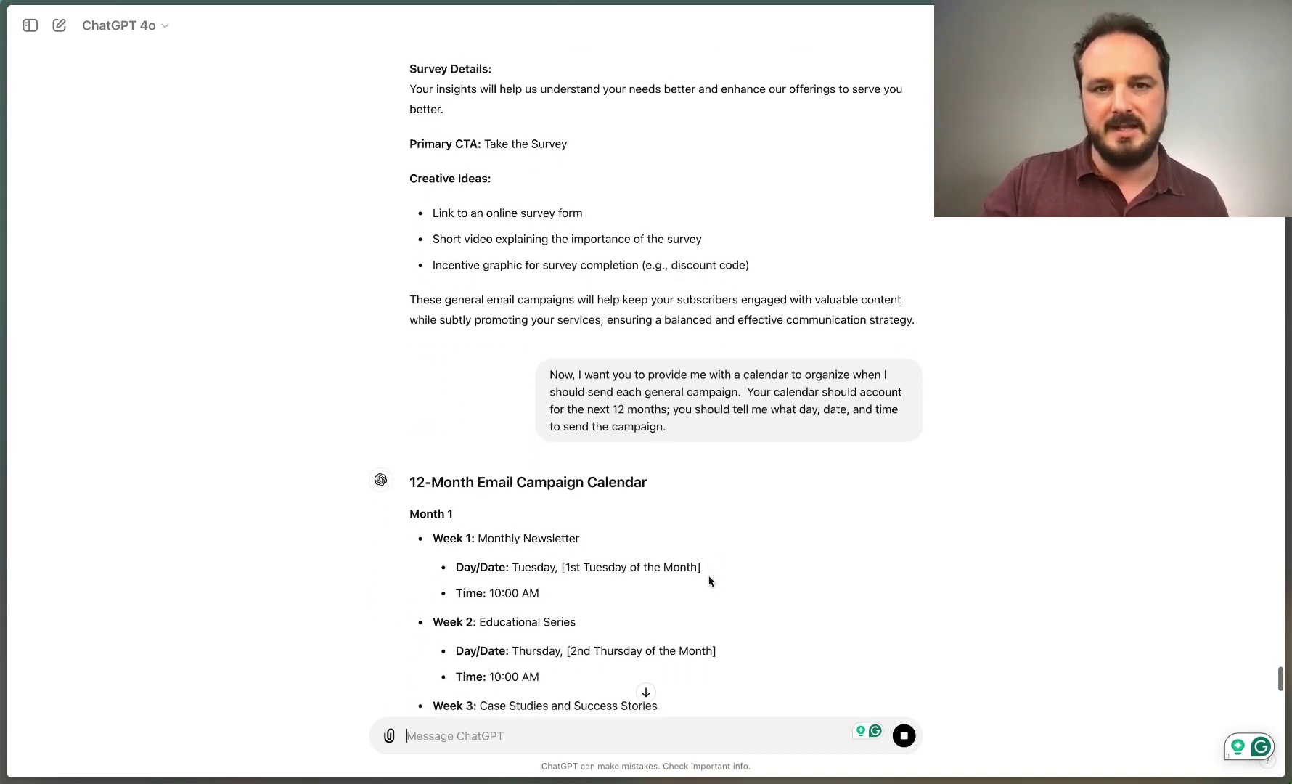
scroll(709, 576, "down", 1)
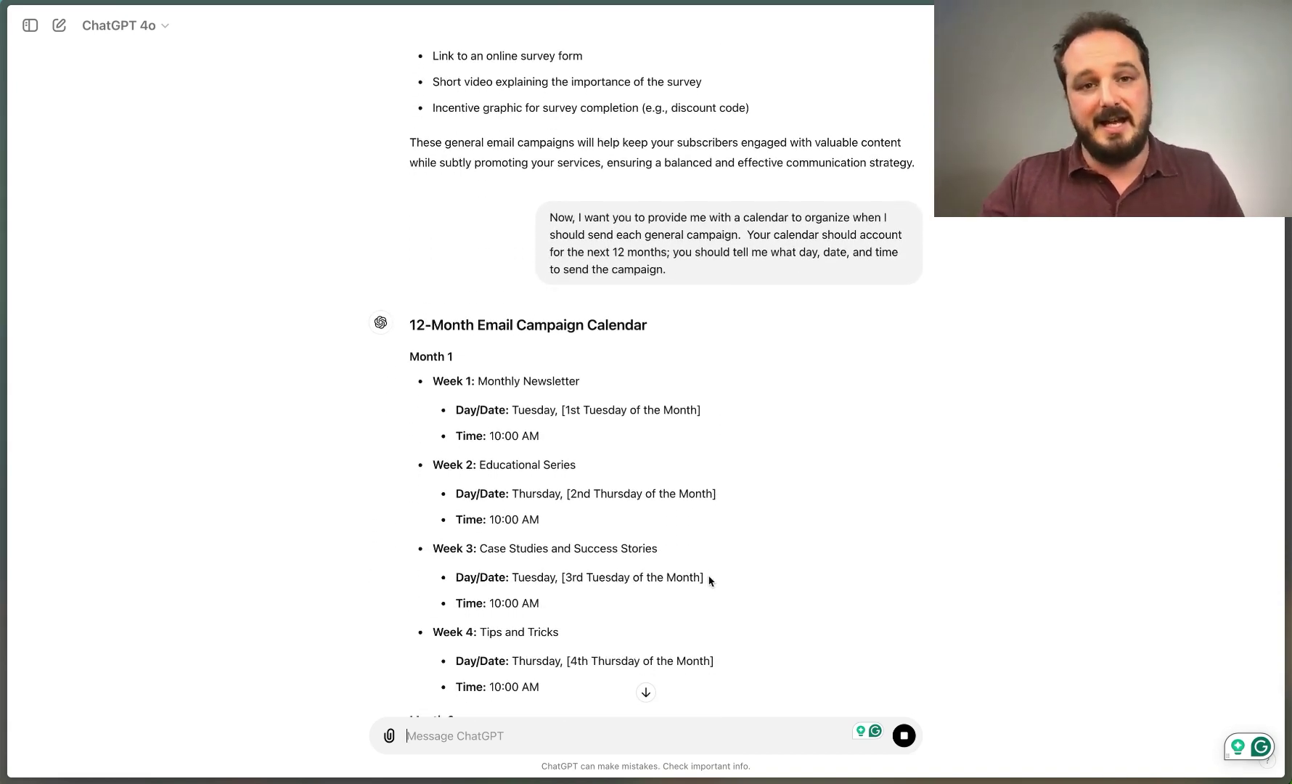
scroll(709, 581, "down", 2)
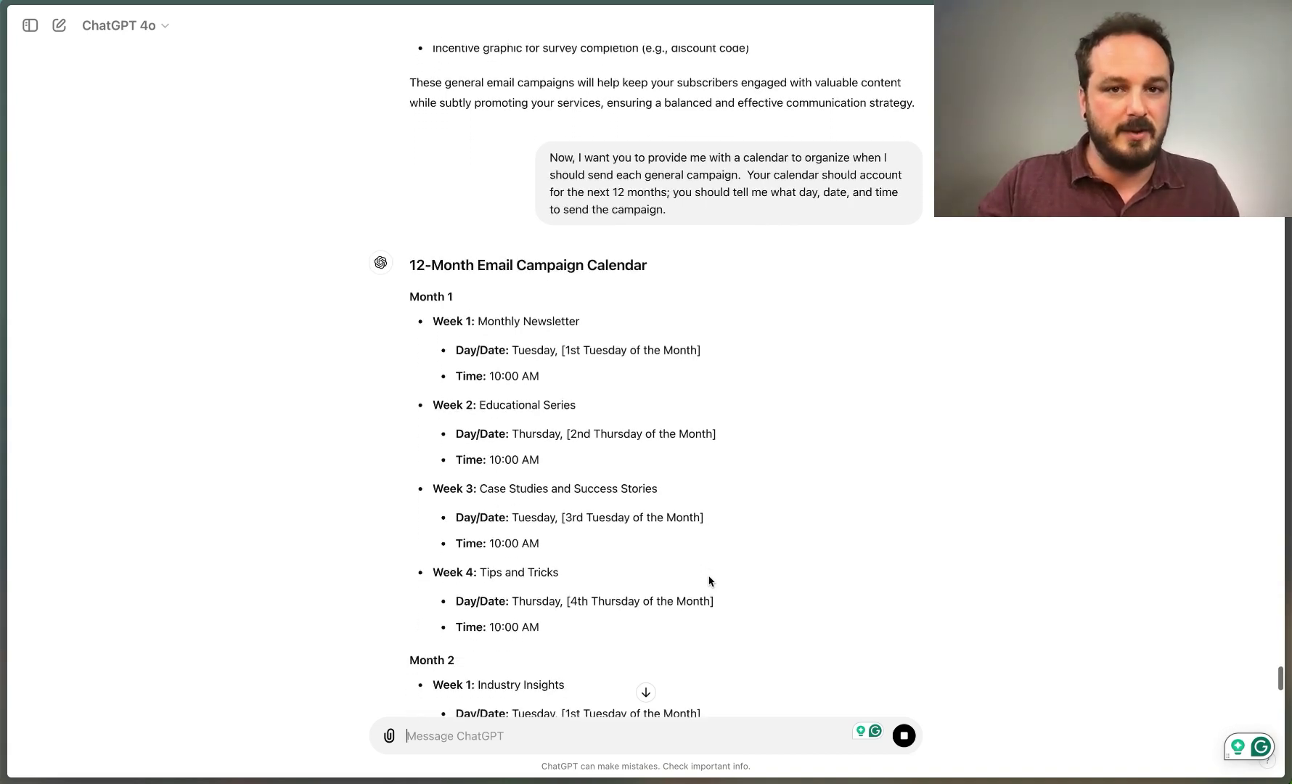
scroll(709, 580, "down", 1)
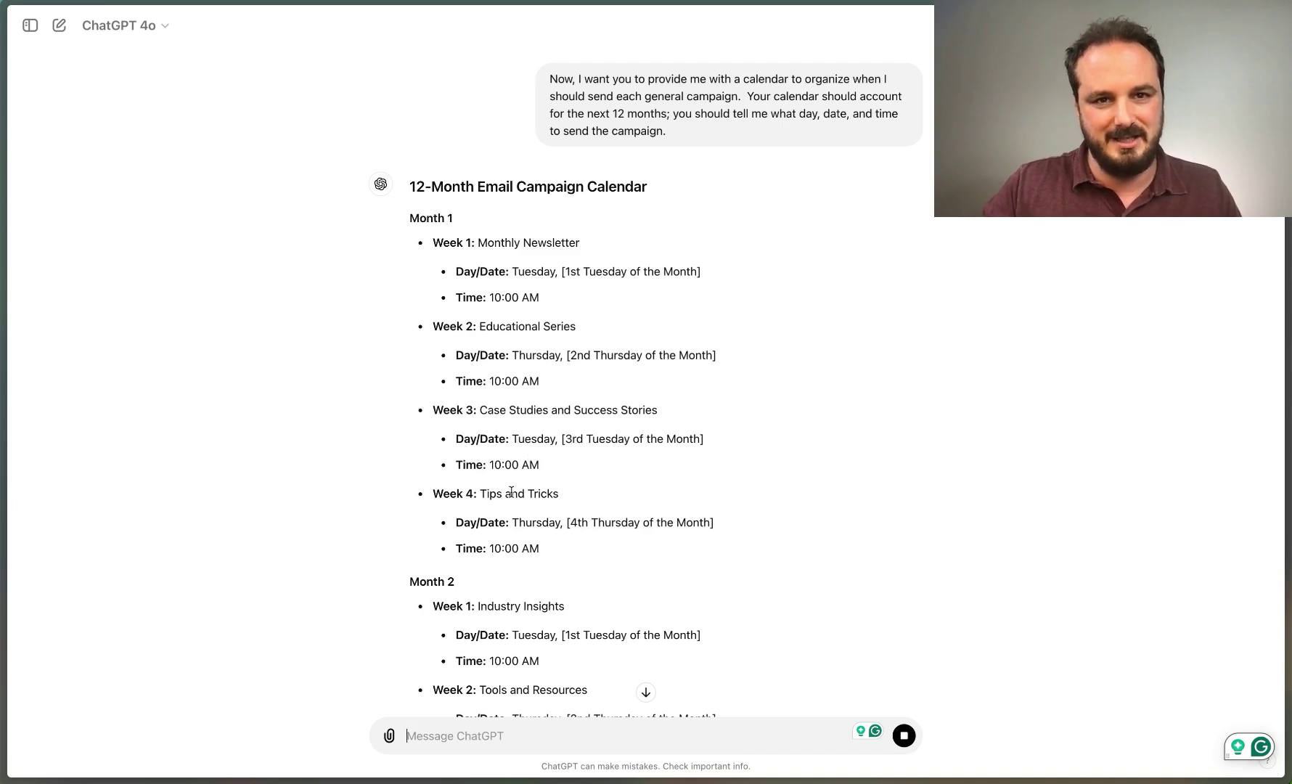
scroll(515, 479, "down", 2)
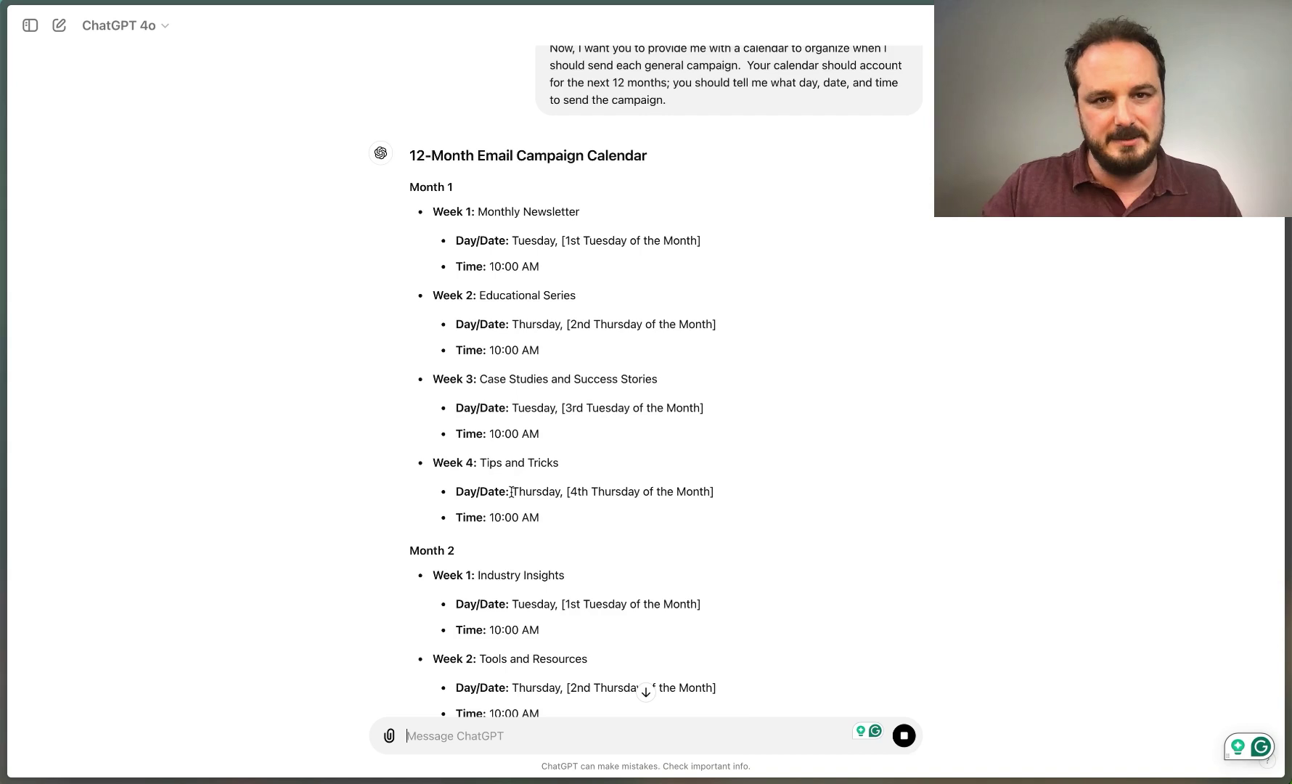
scroll(511, 492, "down", 1)
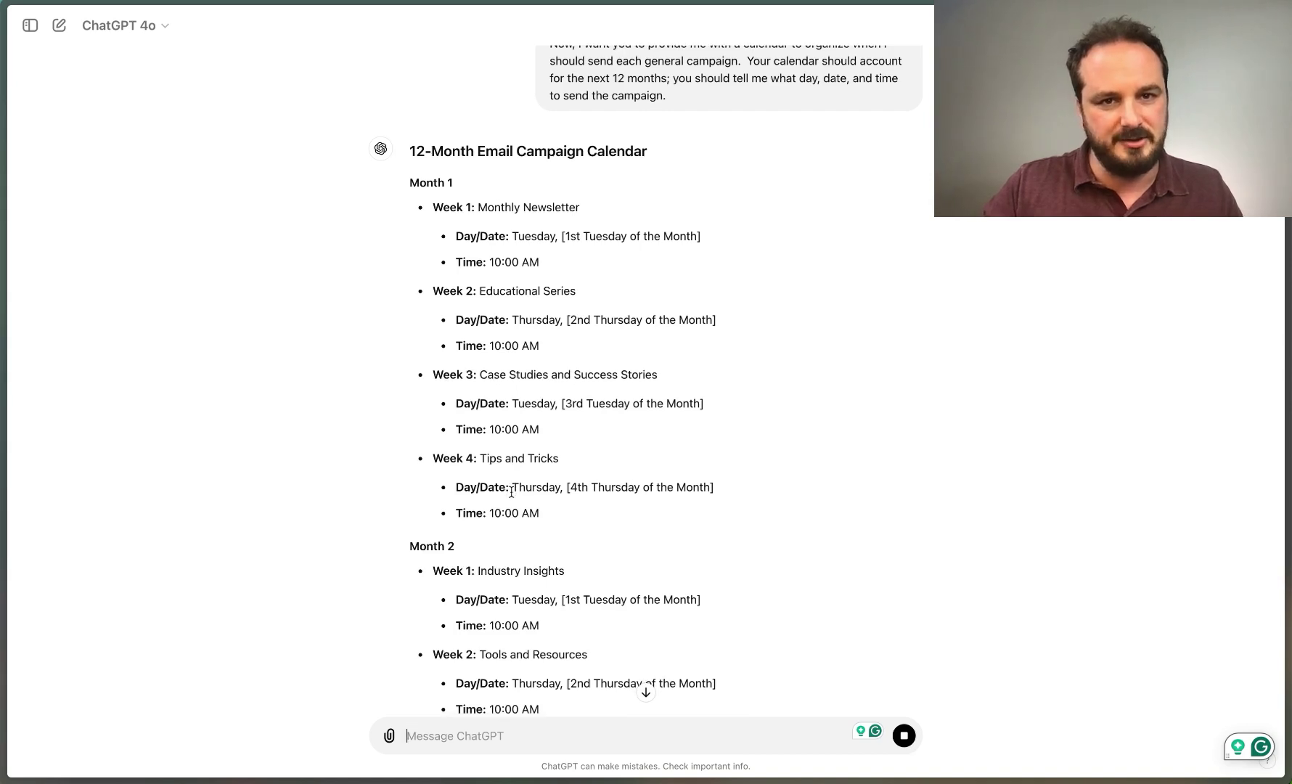
scroll(512, 492, "down", 5)
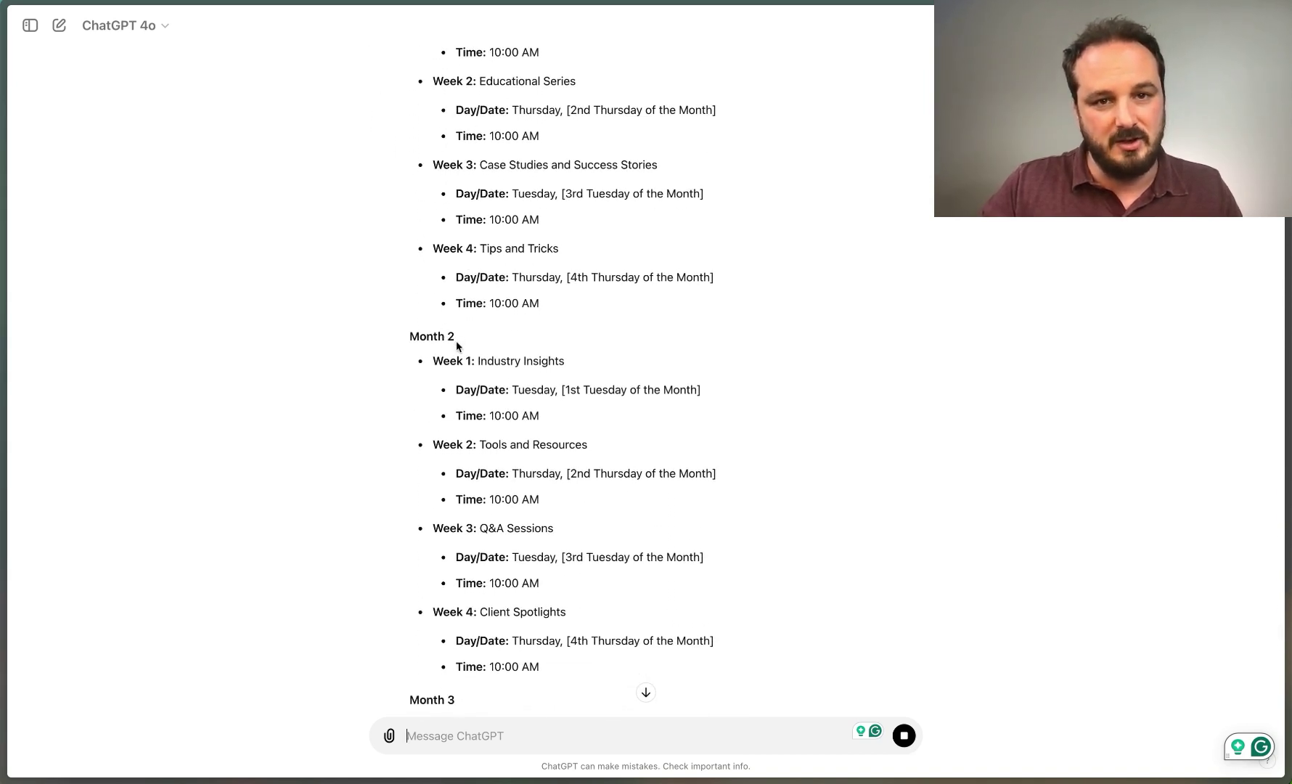
scroll(458, 443, "down", 15)
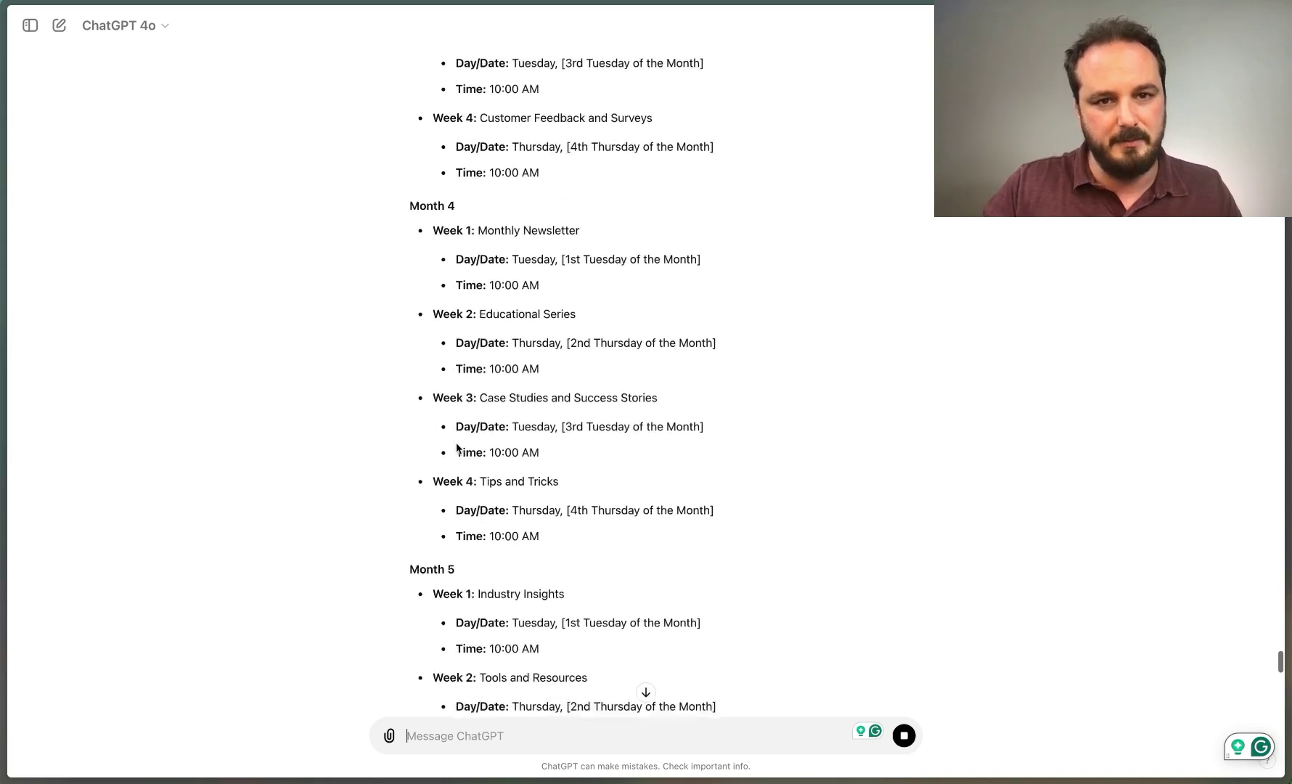
scroll(457, 448, "down", 7)
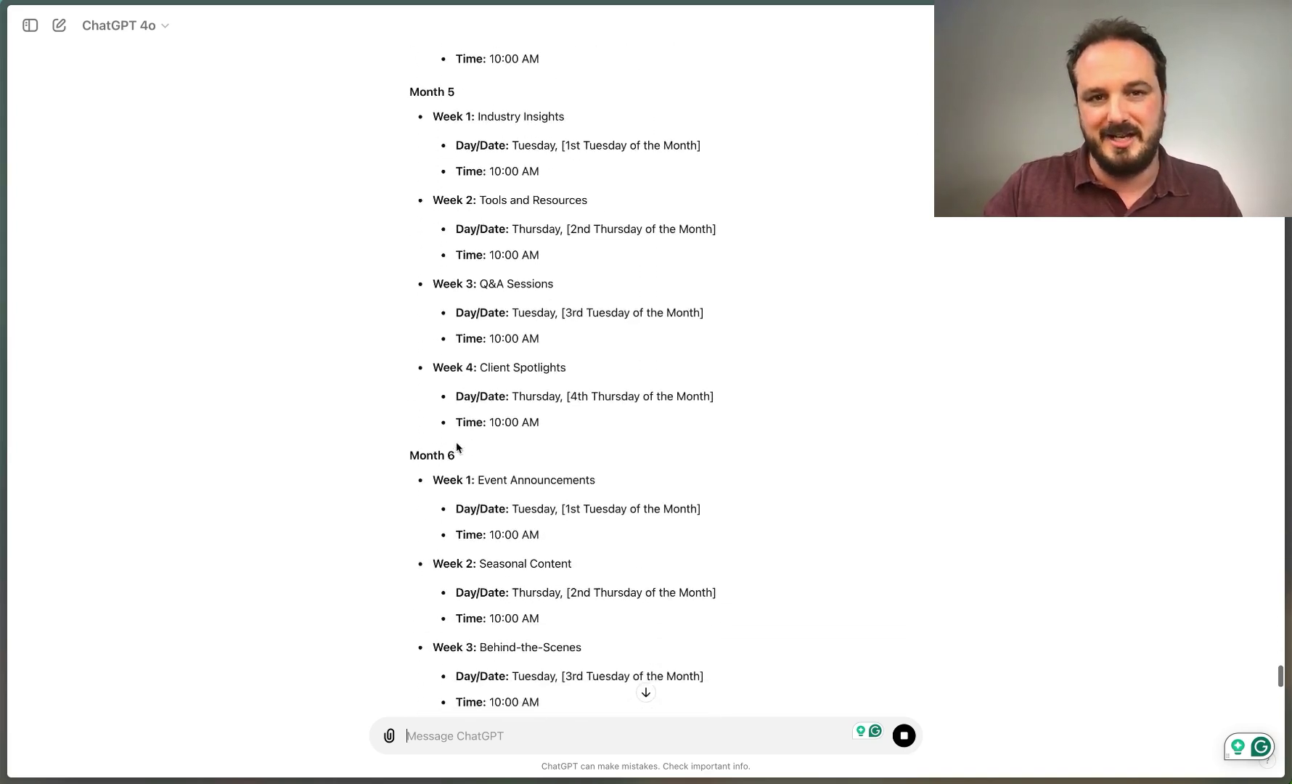
scroll(457, 448, "down", 2)
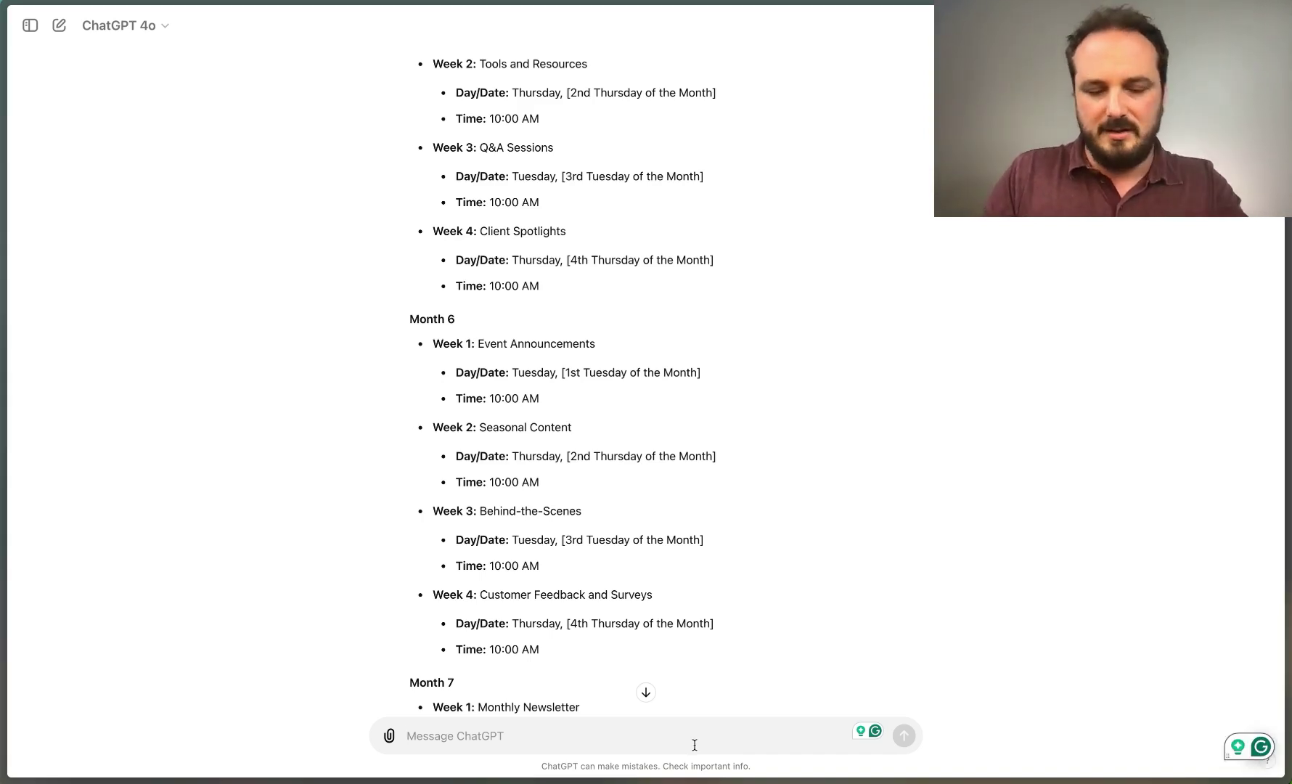
Step: Ask how to best segment the email subscribers based on the target audience information and stages in the sales funnel
type("Now, I want you to tell me how to best segment my email subscribers based on the target audience information and and stages in the sales funnel.")
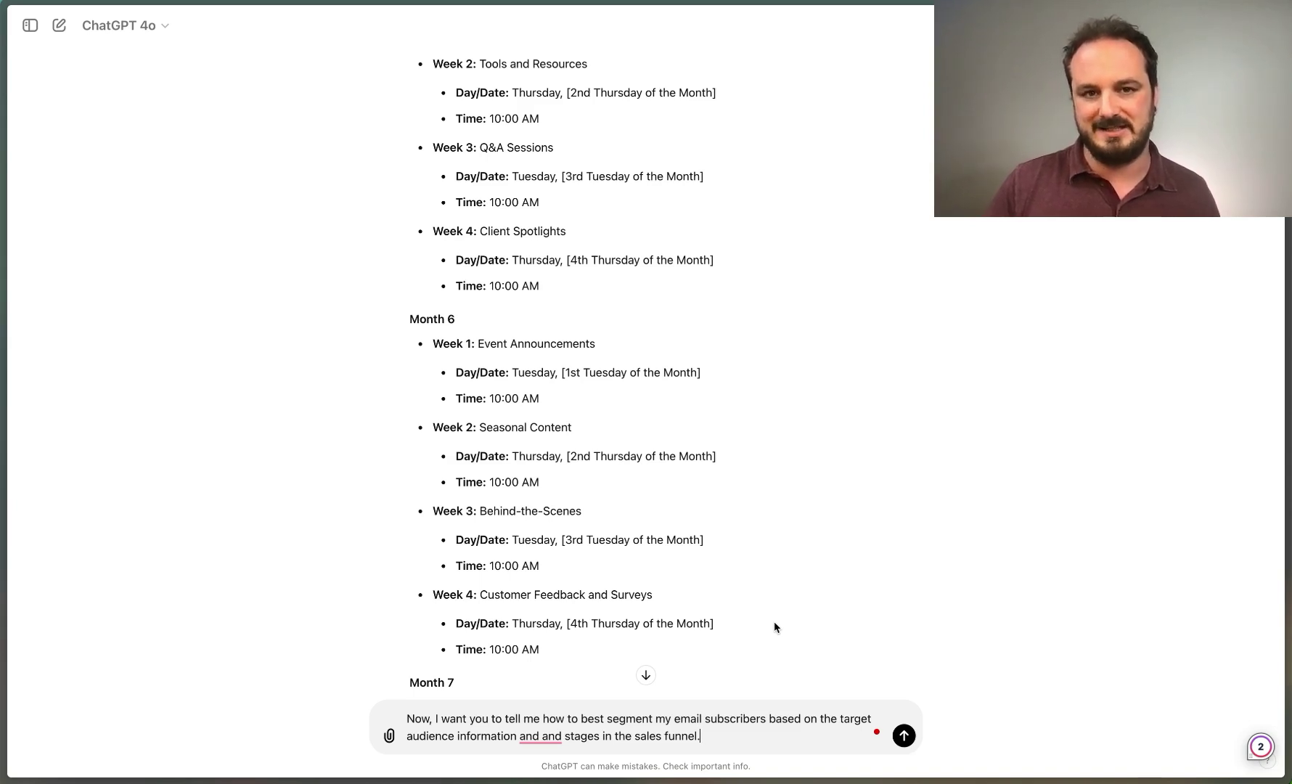
key("Return")
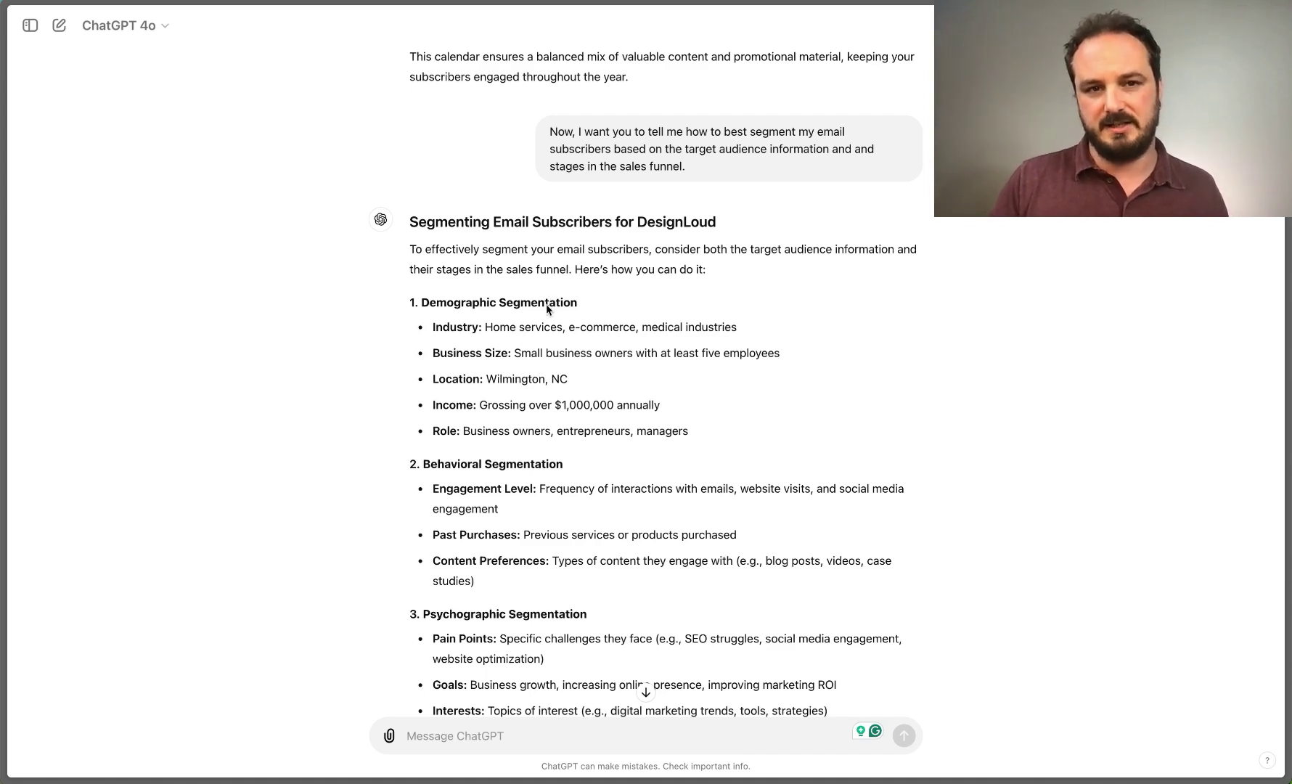
Step: Review the demographic, behavioral, psychographic and sales funnel segmentation criteria in the response on segmenting DesignLoud's email subscribers
scroll(547, 308, "down", 1)
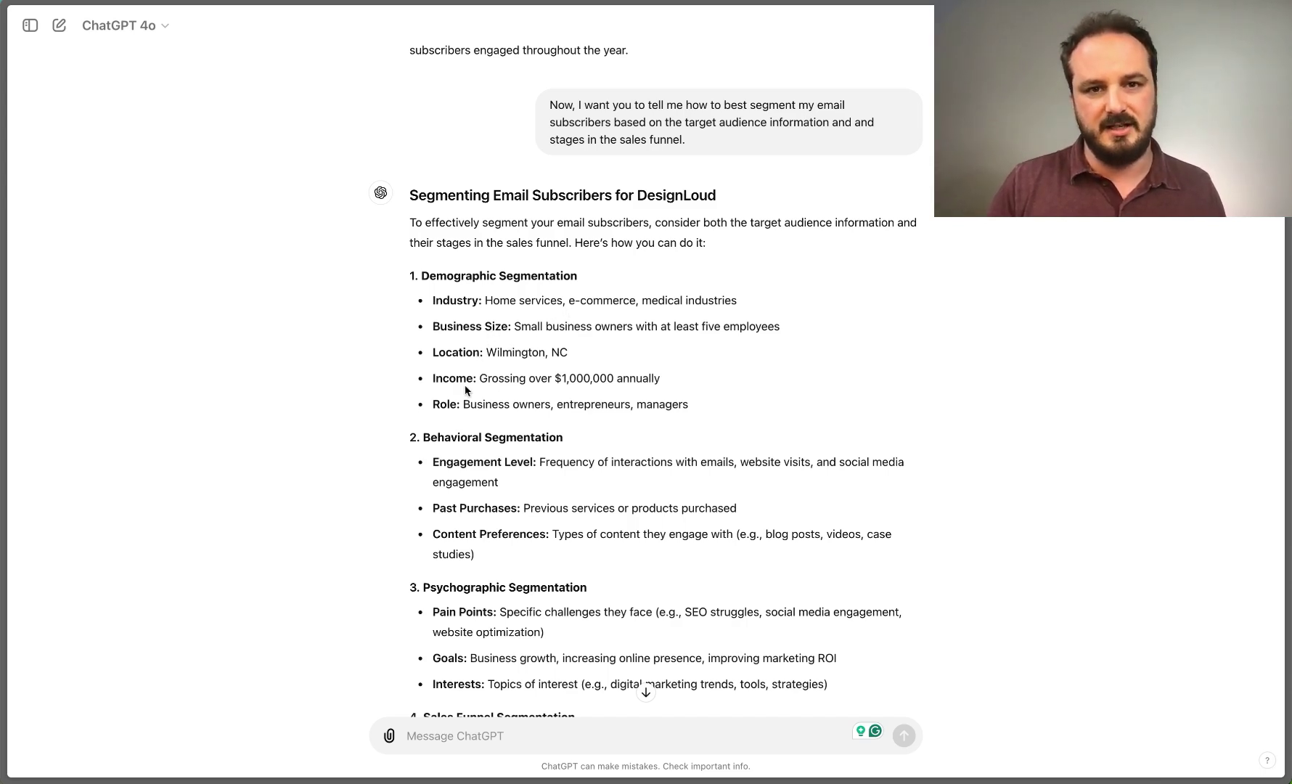
scroll(465, 391, "down", 2)
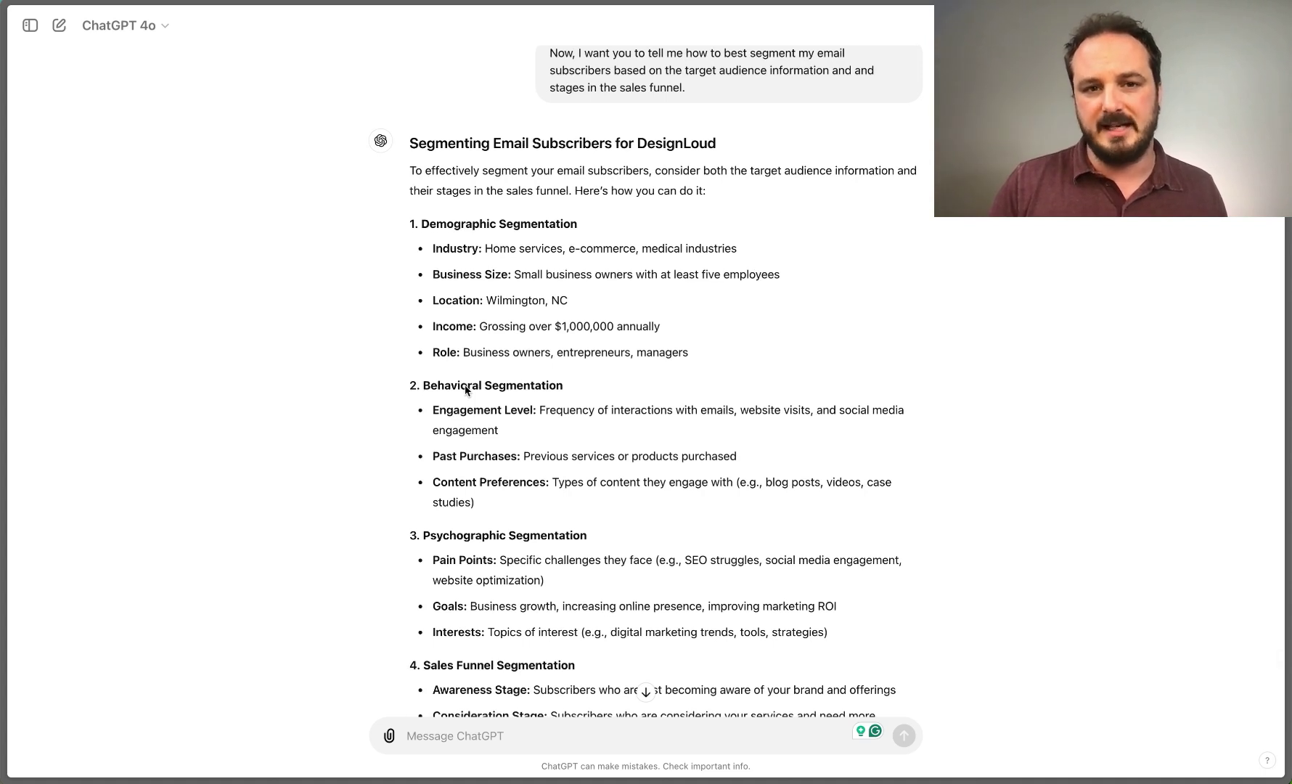
scroll(465, 390, "down", 1)
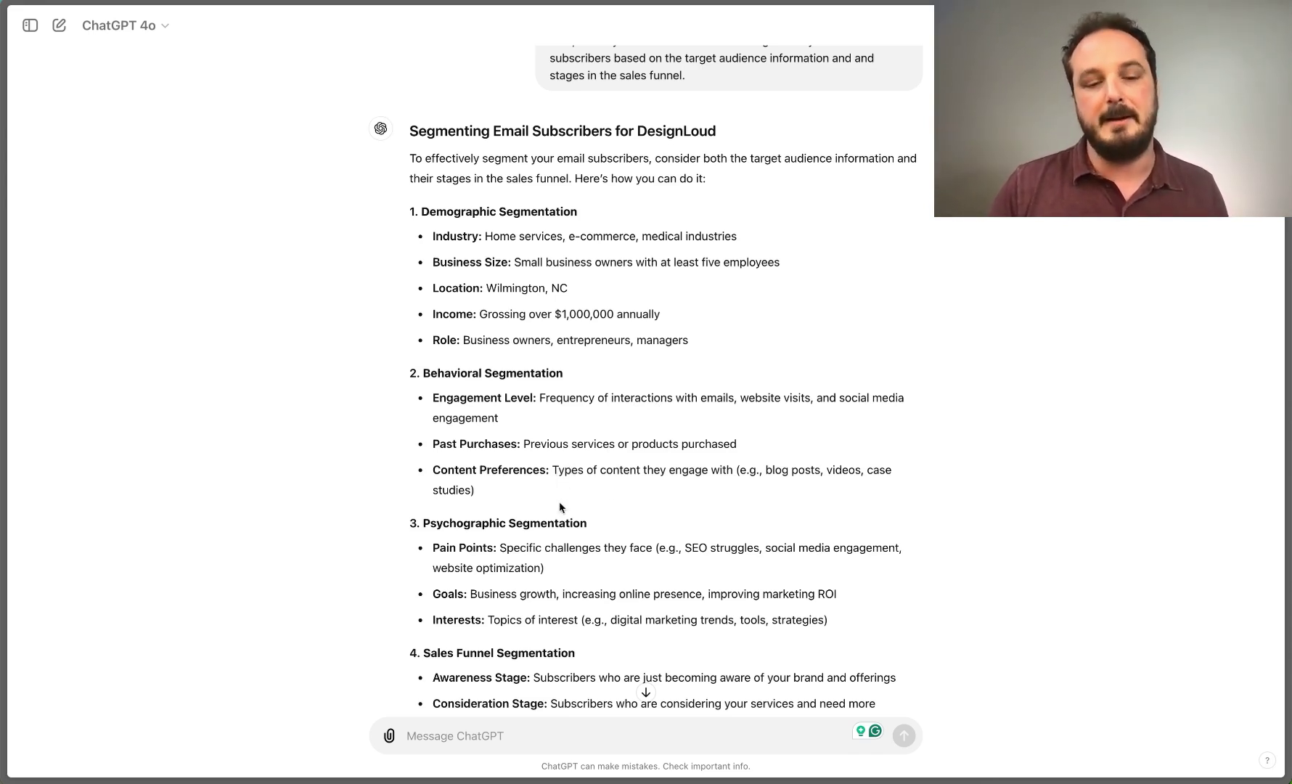
scroll(559, 507, "down", 5)
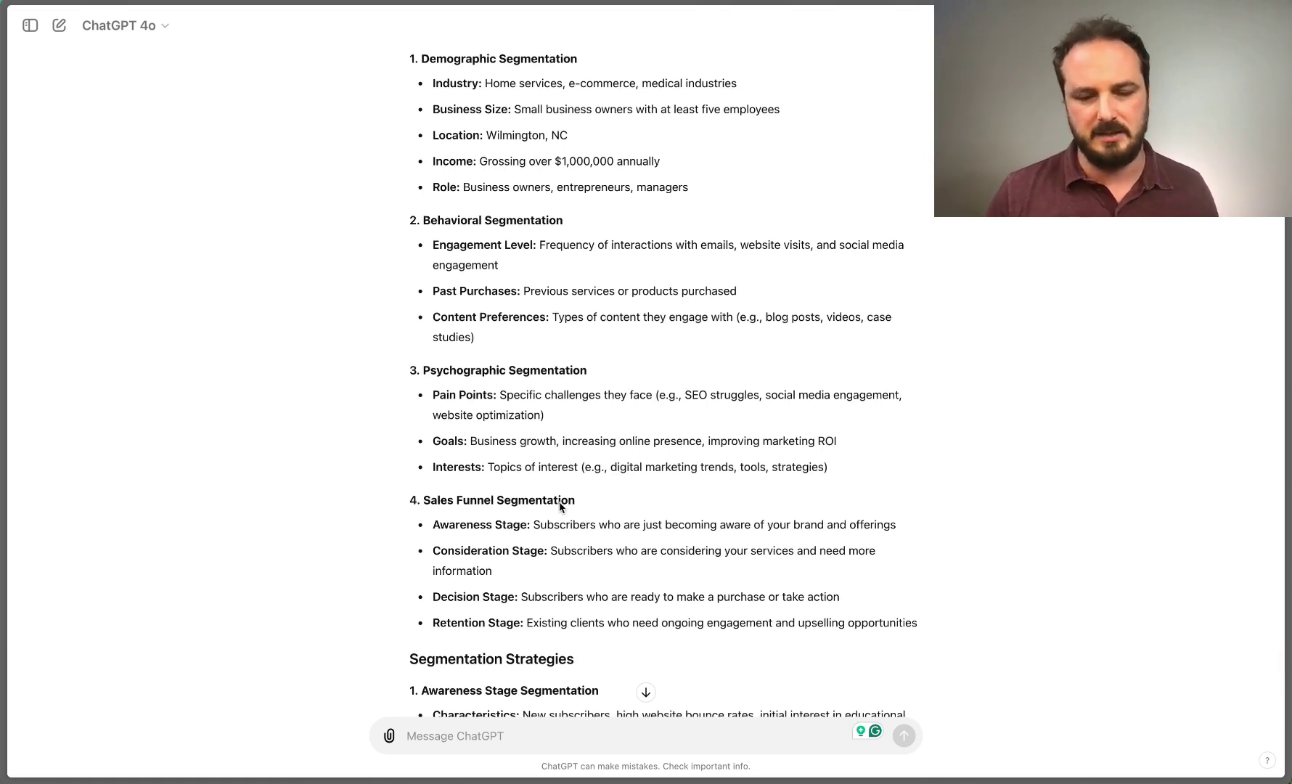
scroll(559, 506, "down", 5)
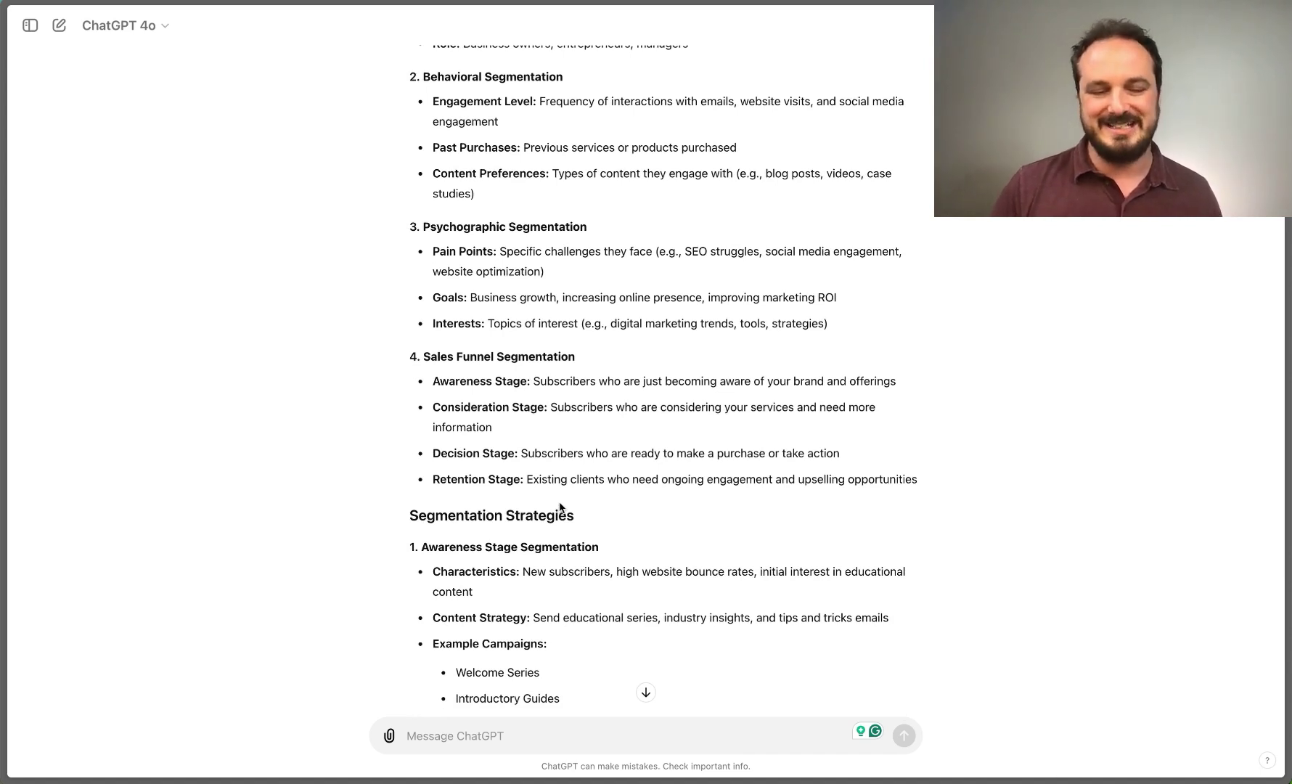
scroll(559, 507, "down", 5)
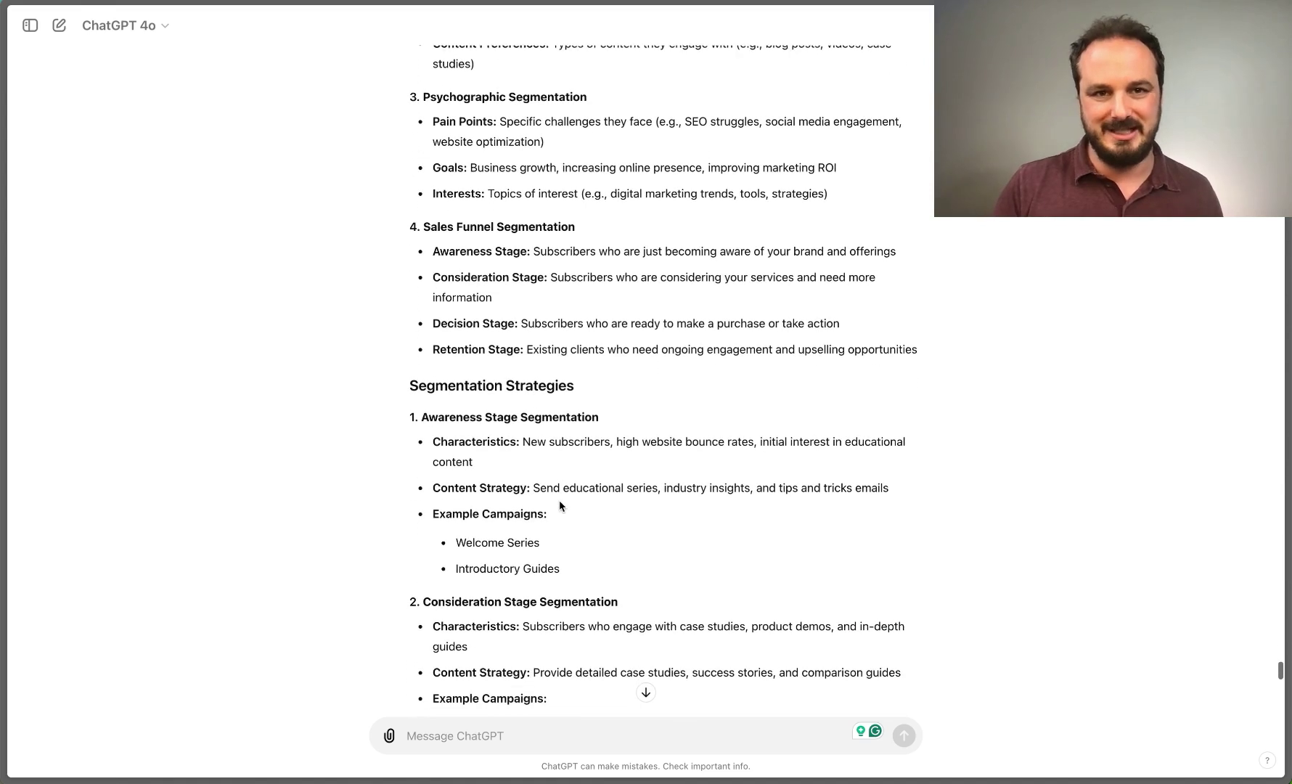
scroll(559, 506, "down", 6)
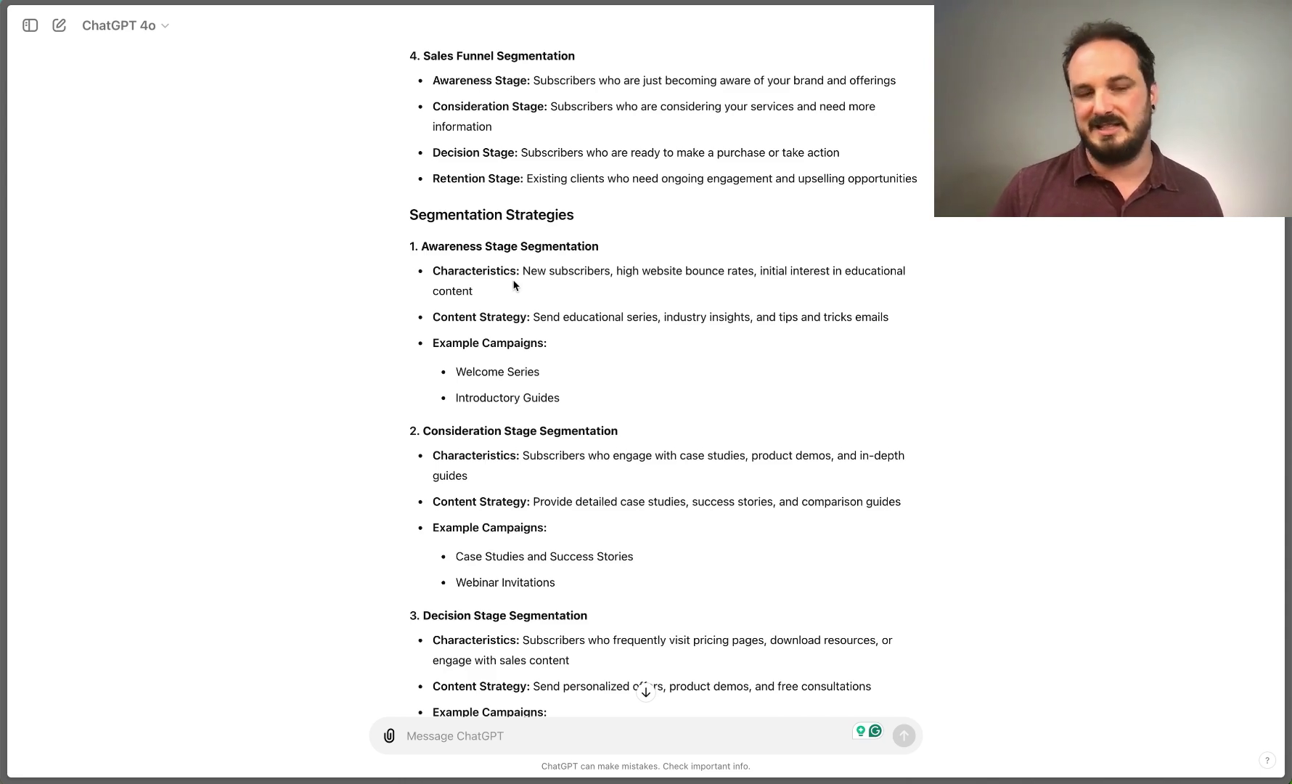
Step: Examine the Segmentation Strategies for the Awareness, Consideration, Decision and Retention stages, including characteristics, content strategy and example campaigns
scroll(513, 284, "down", 1)
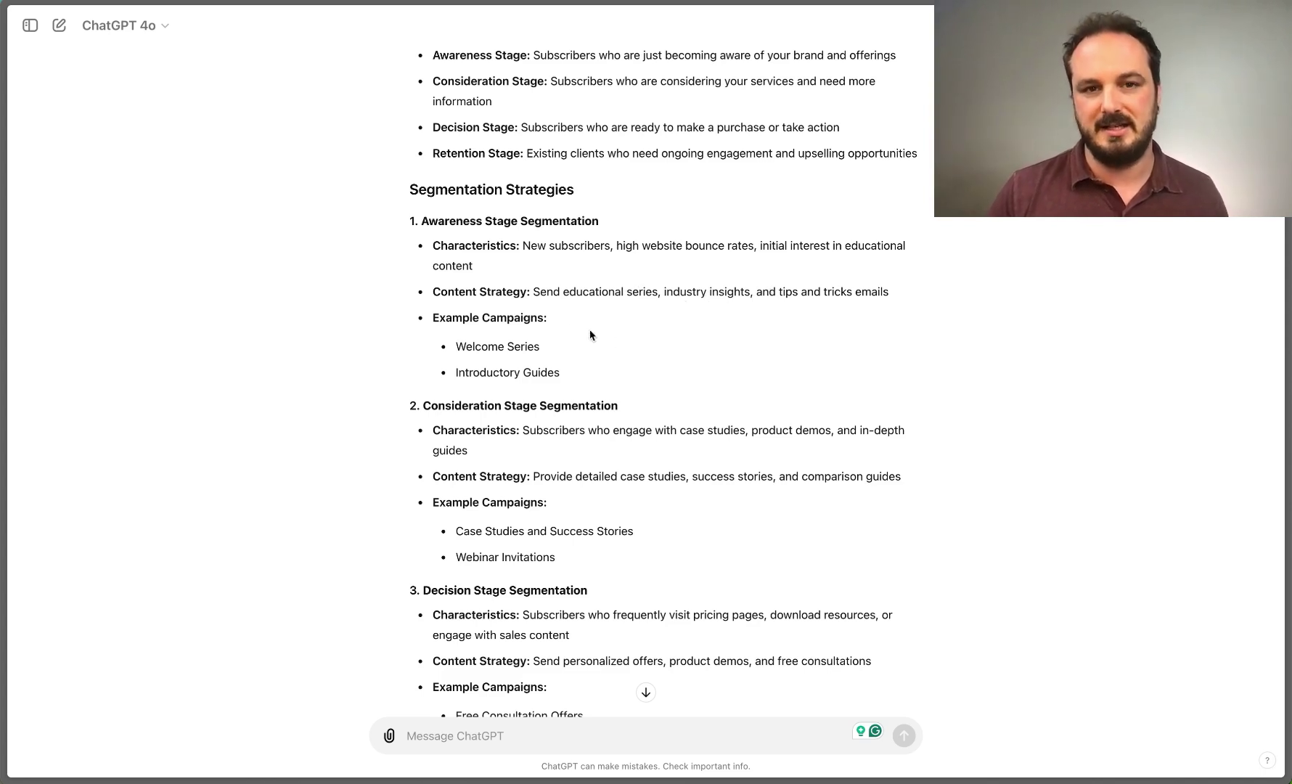
scroll(516, 344, "down", 1)
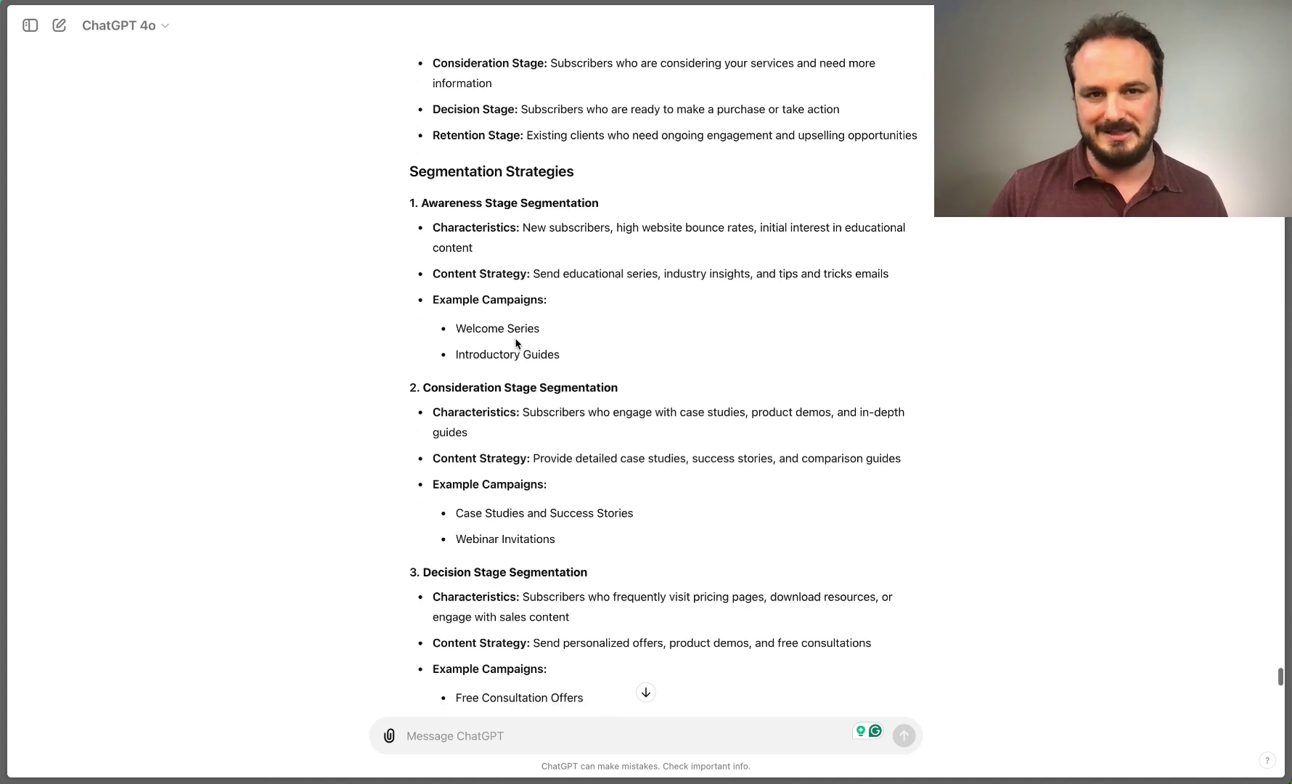
scroll(516, 343, "down", 1)
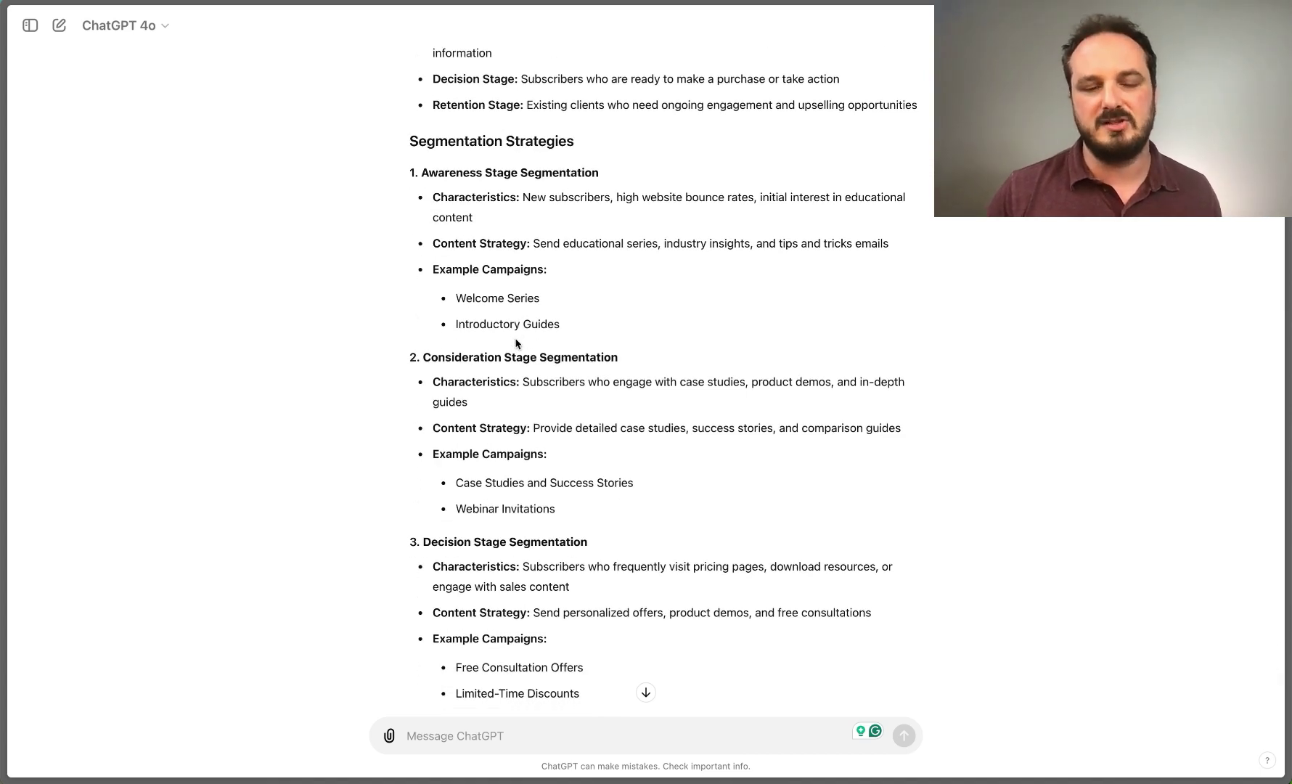
scroll(516, 344, "down", 1)
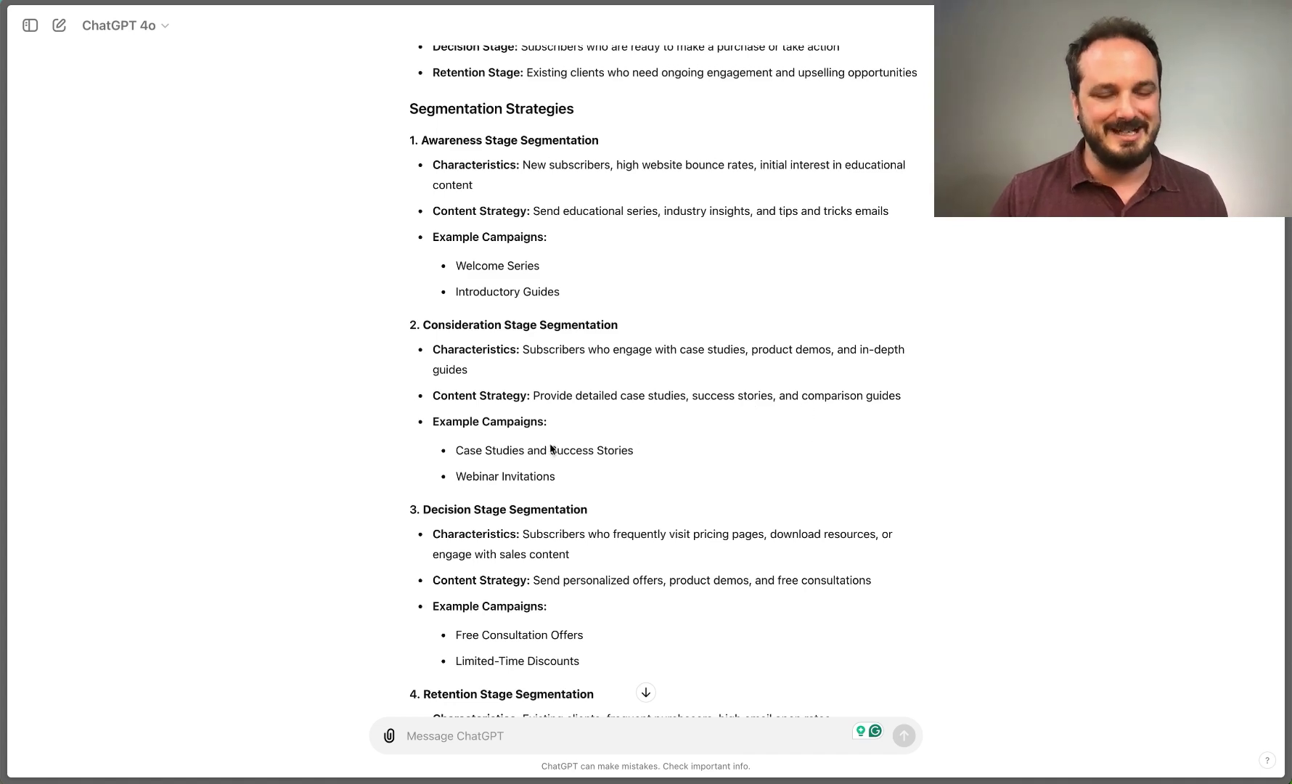
scroll(538, 435, "down", 2)
scroll(538, 437, "down", 5)
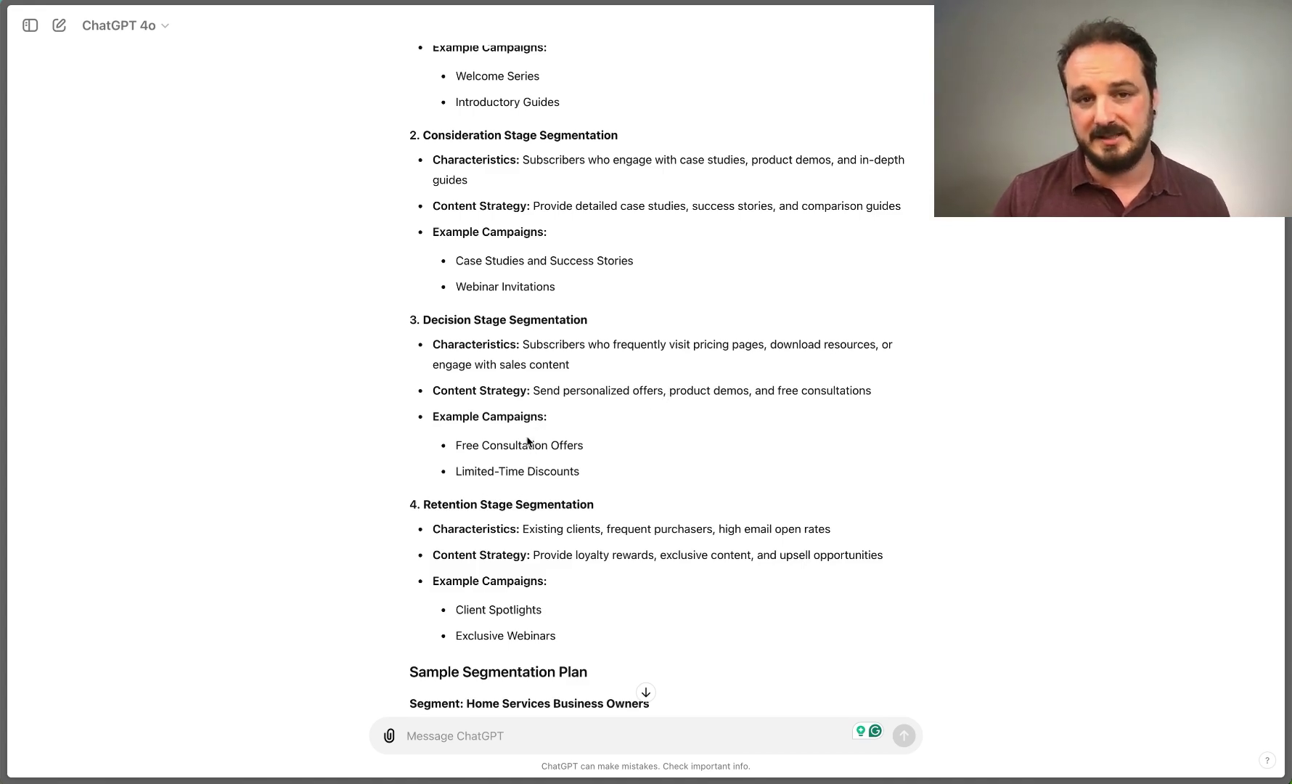
scroll(529, 453, "down", 5)
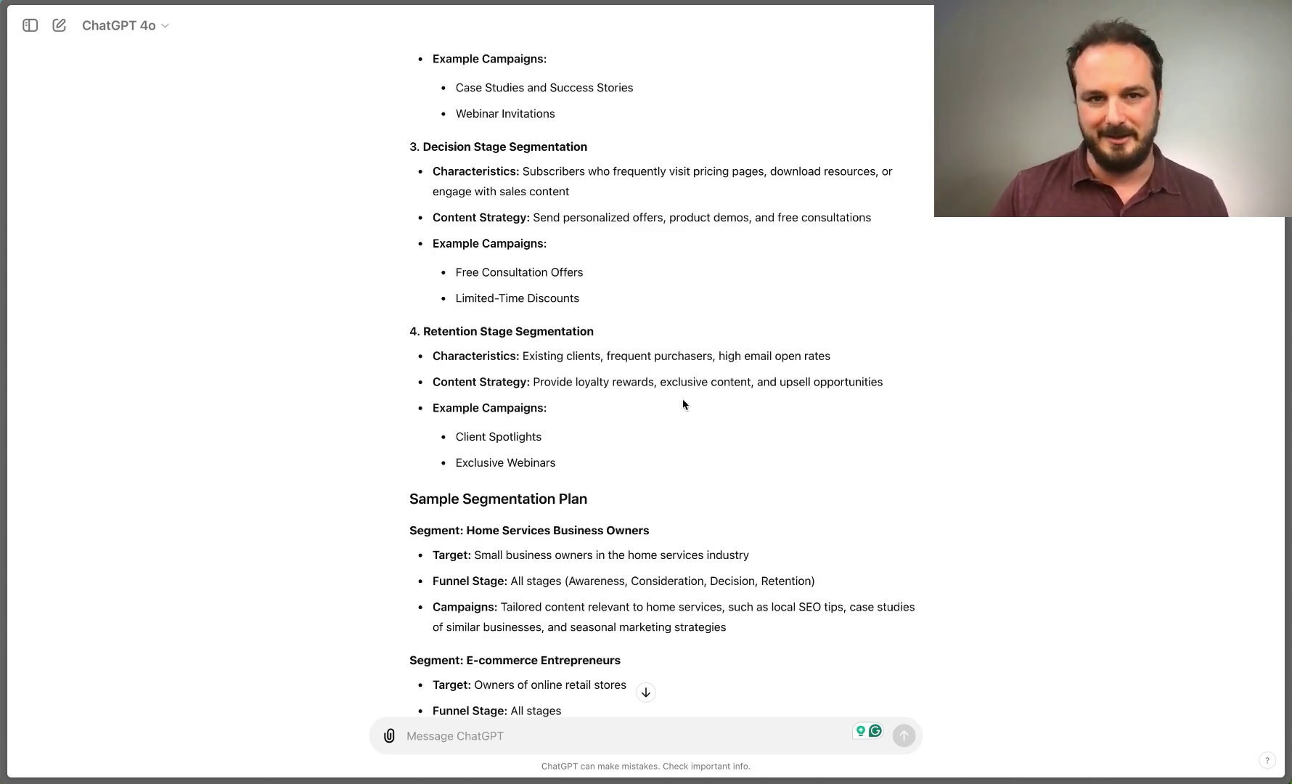
Step: Read the Sample Segmentation Plan for each business segment and the Implementation Tips through the closing paragraph
scroll(682, 398, "down", 3)
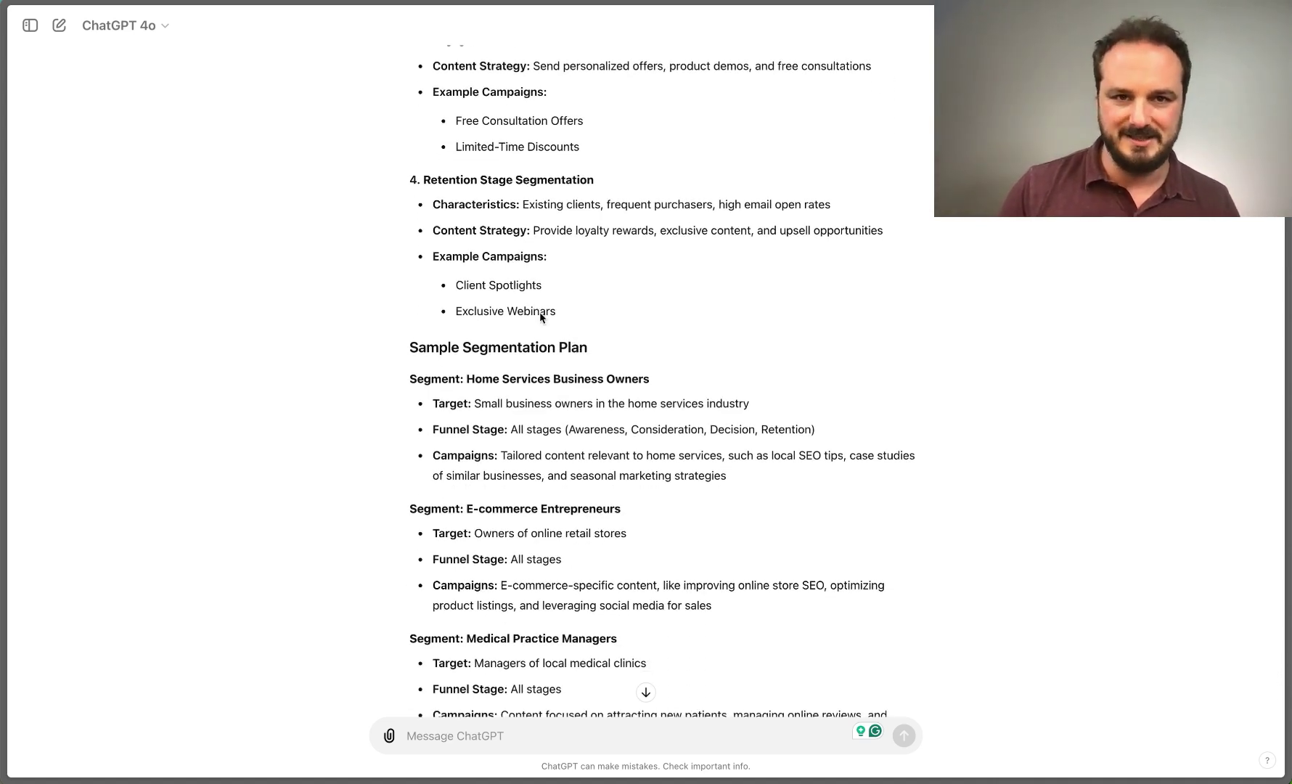
scroll(540, 310, "down", 3)
scroll(541, 315, "down", 3)
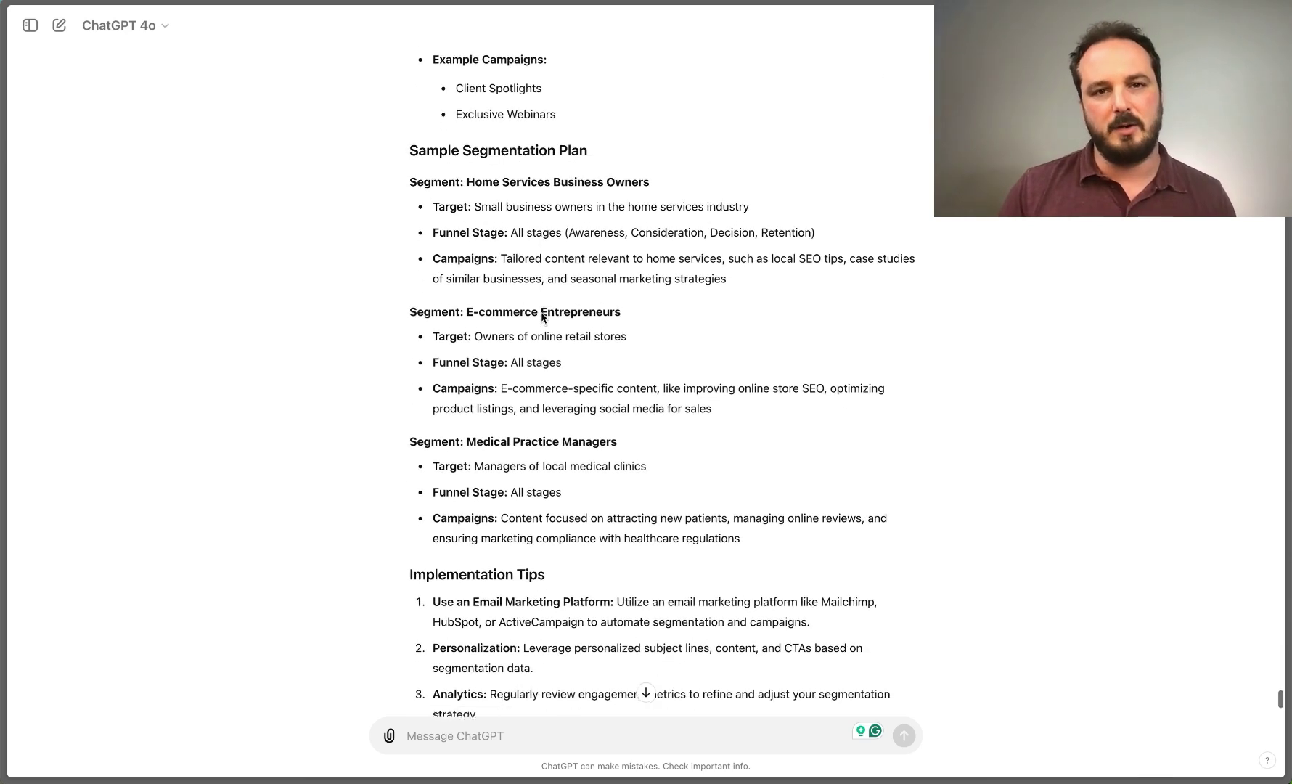
scroll(541, 316, "down", 1)
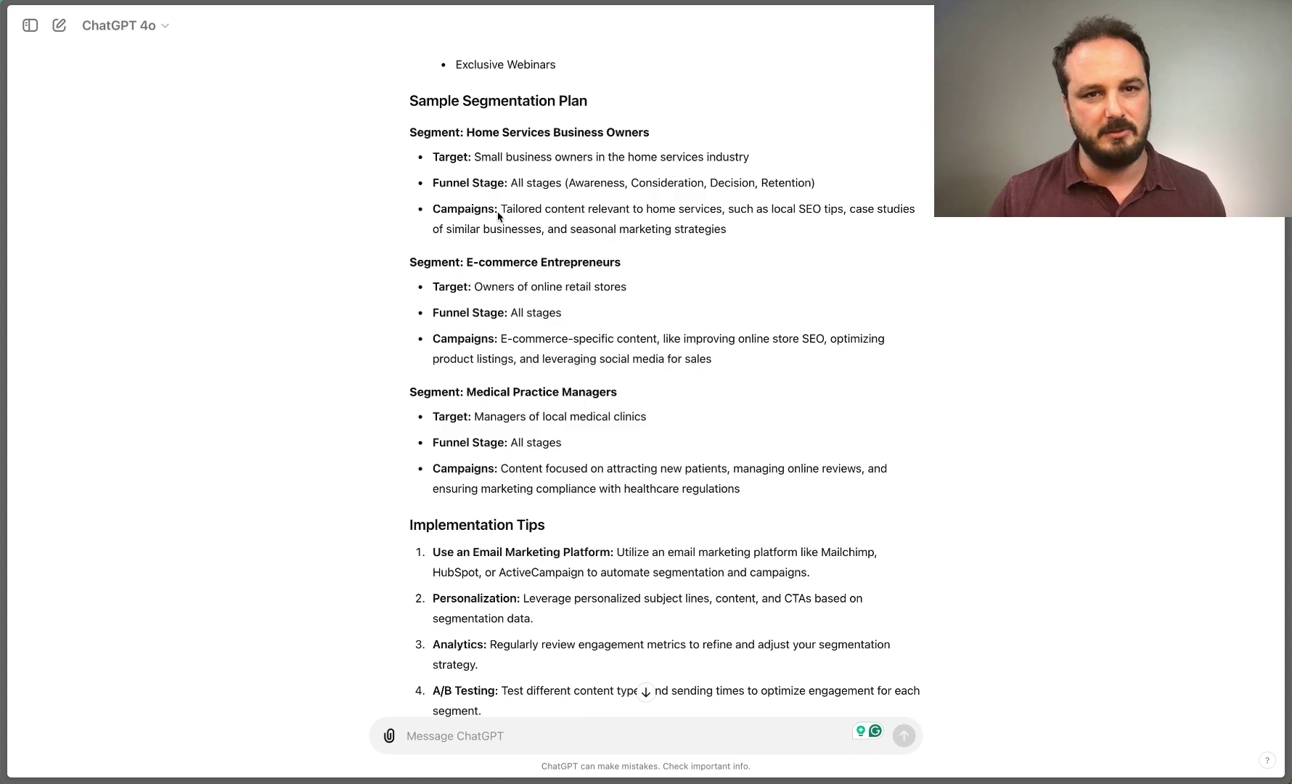
scroll(511, 259, "down", 1)
scroll(511, 258, "down", 2)
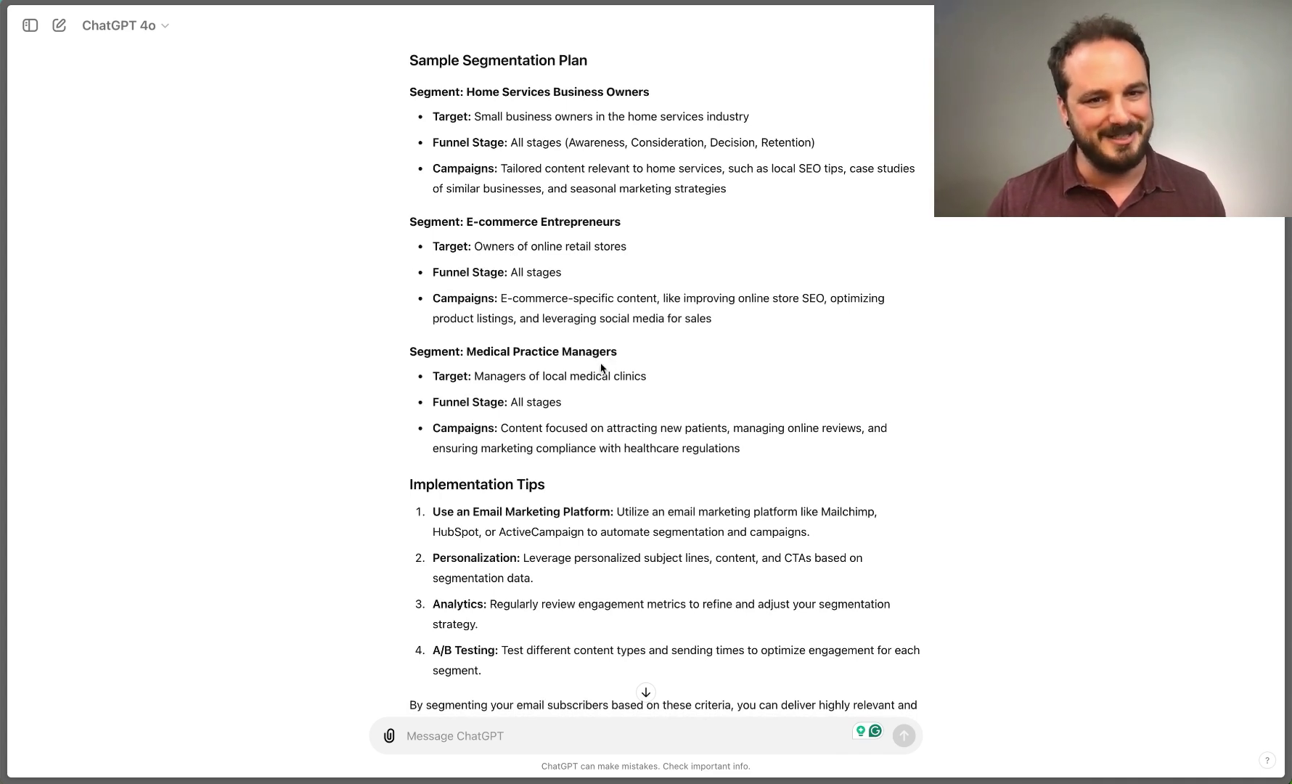
scroll(550, 419, "down", 5)
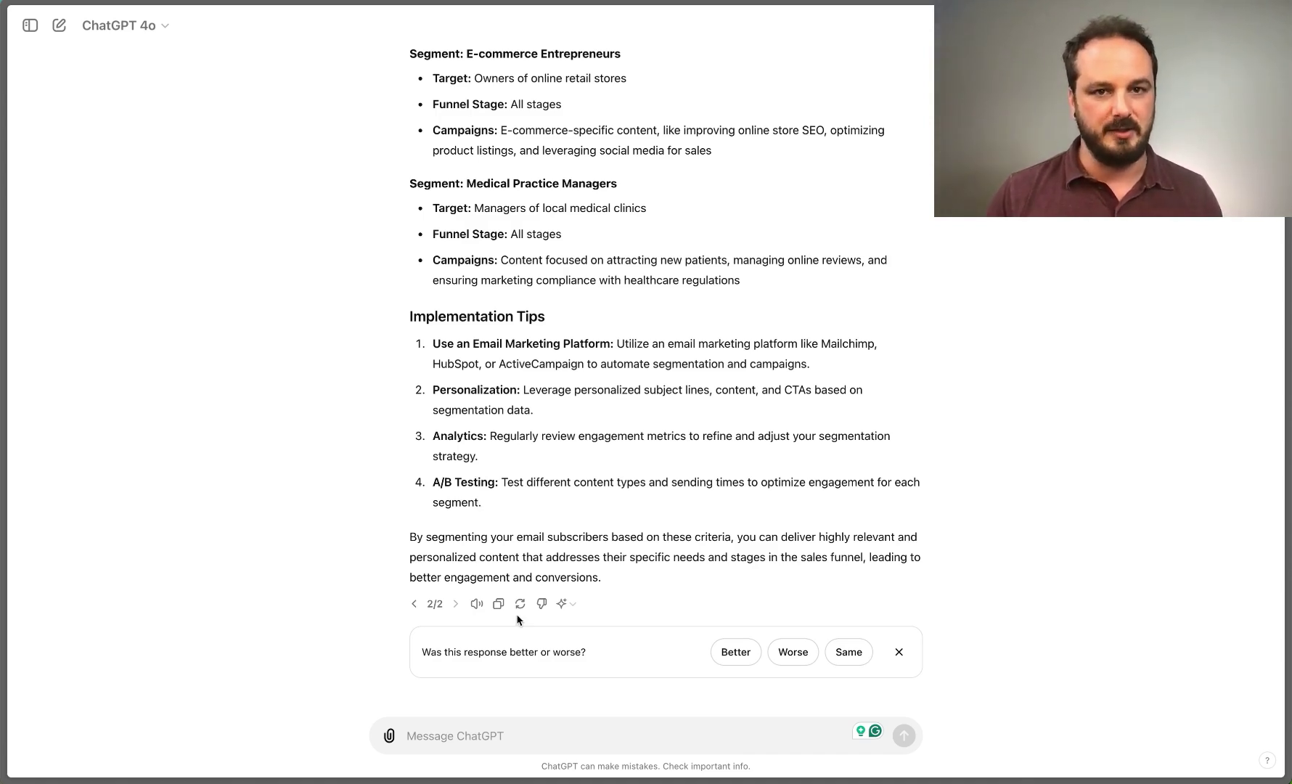
Step: Request a hierarchal list of hyper-personalized PAS or AIDA email campaigns per funnel stage, with segments, subject lines, body outlines and CTAs, called segmented, automated email campaigns
left_click(476, 735)
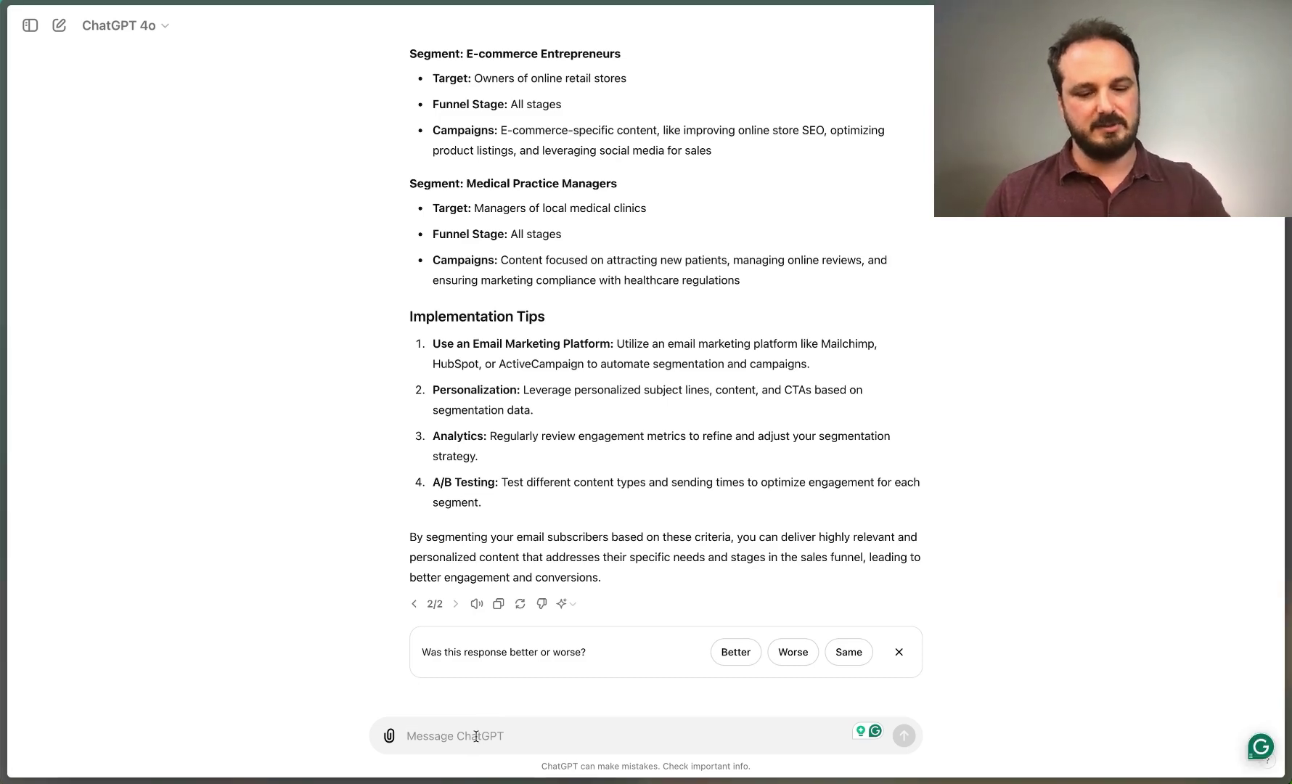
type("Create a hierarchal ordered list of new email marketing campaigns we can use at each stage of the sales funnel to keep leading this audience and segment further down the sales funnel.  Your list should consider the different audience personas and speak directly to their pain points, consider how the purchase and more to make it hyper-personalized. Consider using either the Problem Agitate Solution (PAS) content copywriting Framework or the Attention Interest Desire Action (AIDA) content copywriting Framework. Include examples of which stage of the sales funnel this campaign belongs, which segmented customer list to send to, the subject lines, body email outlines, and suggested calls to action. I will refer to these in later instructions as segmented, automated email campaigns.")
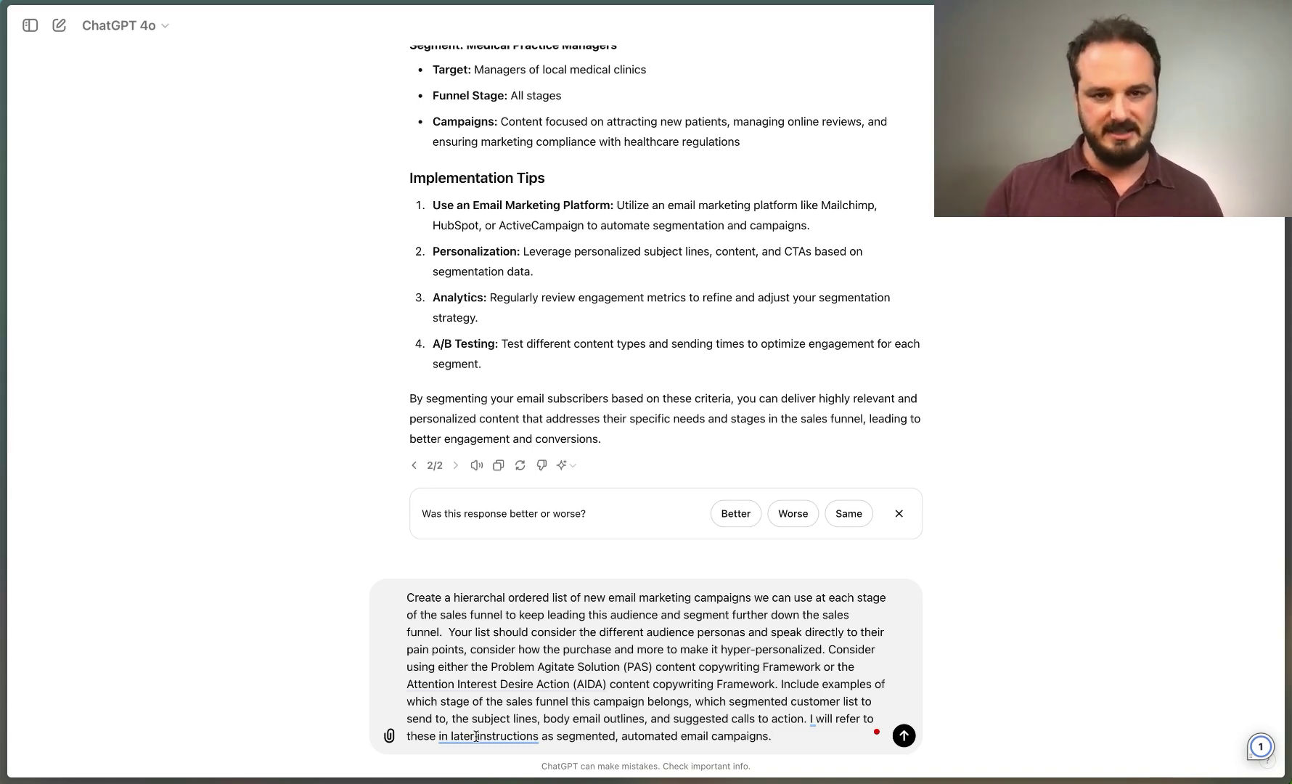
key("Return")
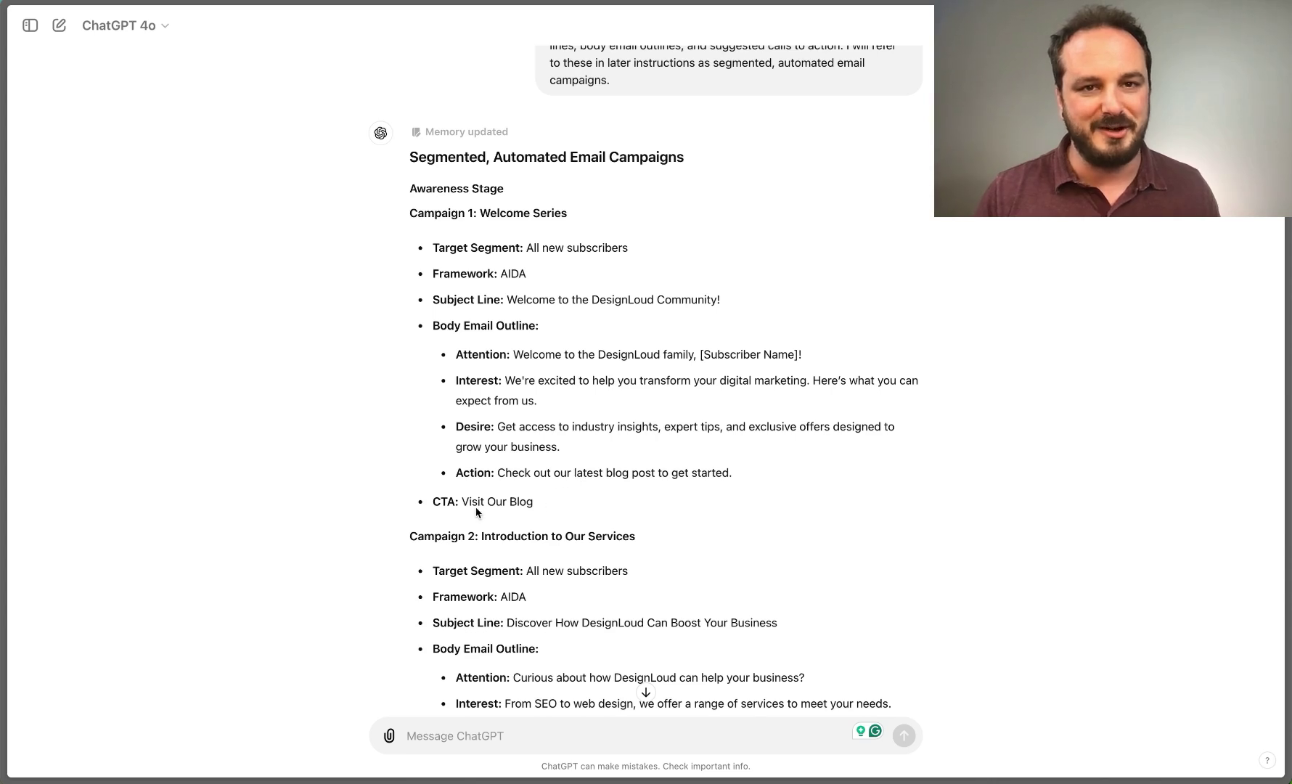
Step: Review the Awareness and Consideration Stage campaigns, from Welcome Series to Case Study – Home Services Success Story, checking segments, frameworks, outlines and CTAs
scroll(501, 529, "down", 1)
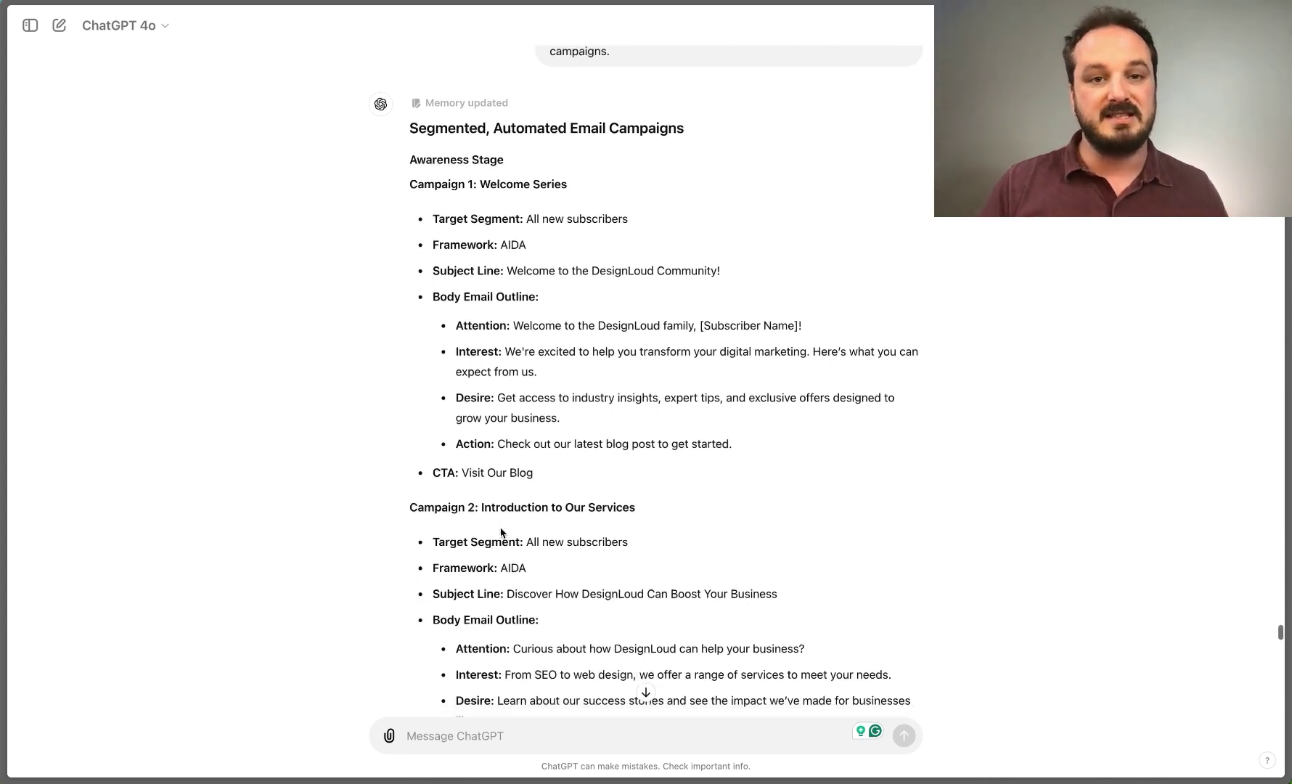
scroll(501, 532, "down", 8)
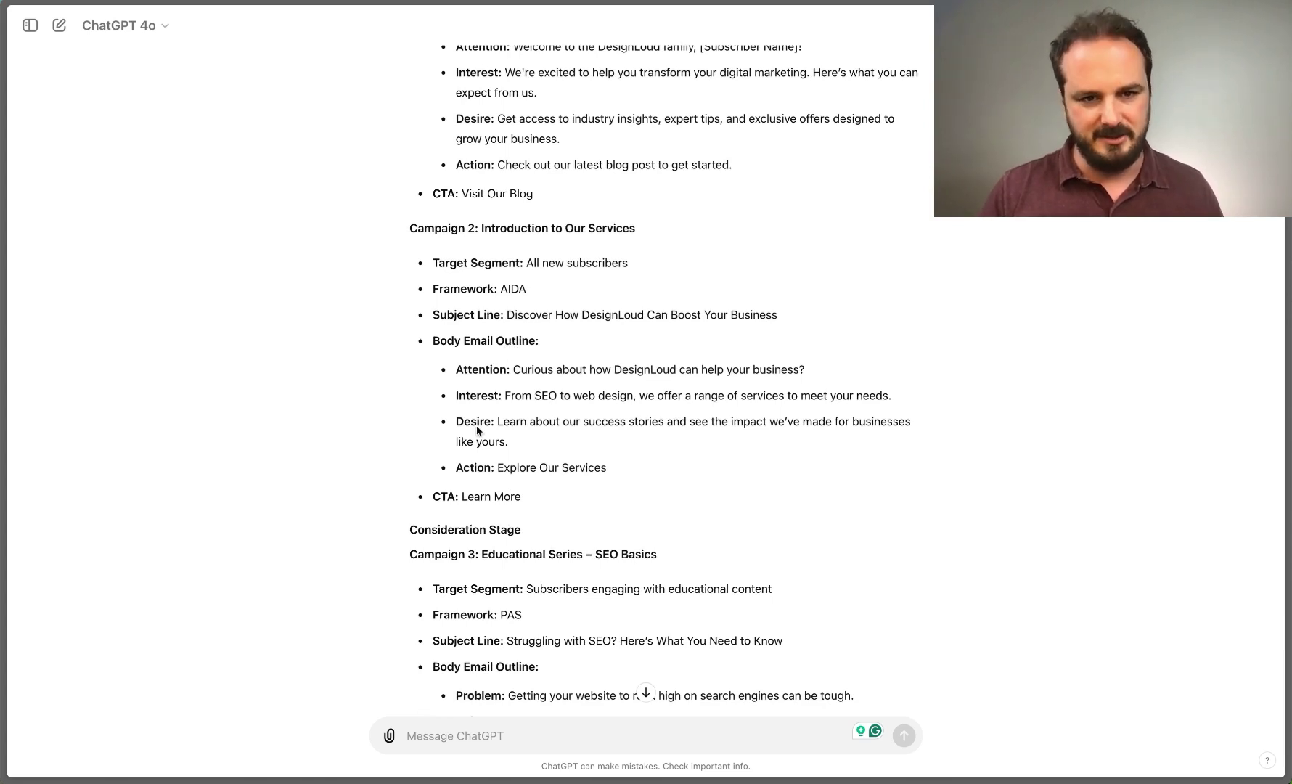
scroll(477, 427, "down", 1)
scroll(478, 426, "down", 5)
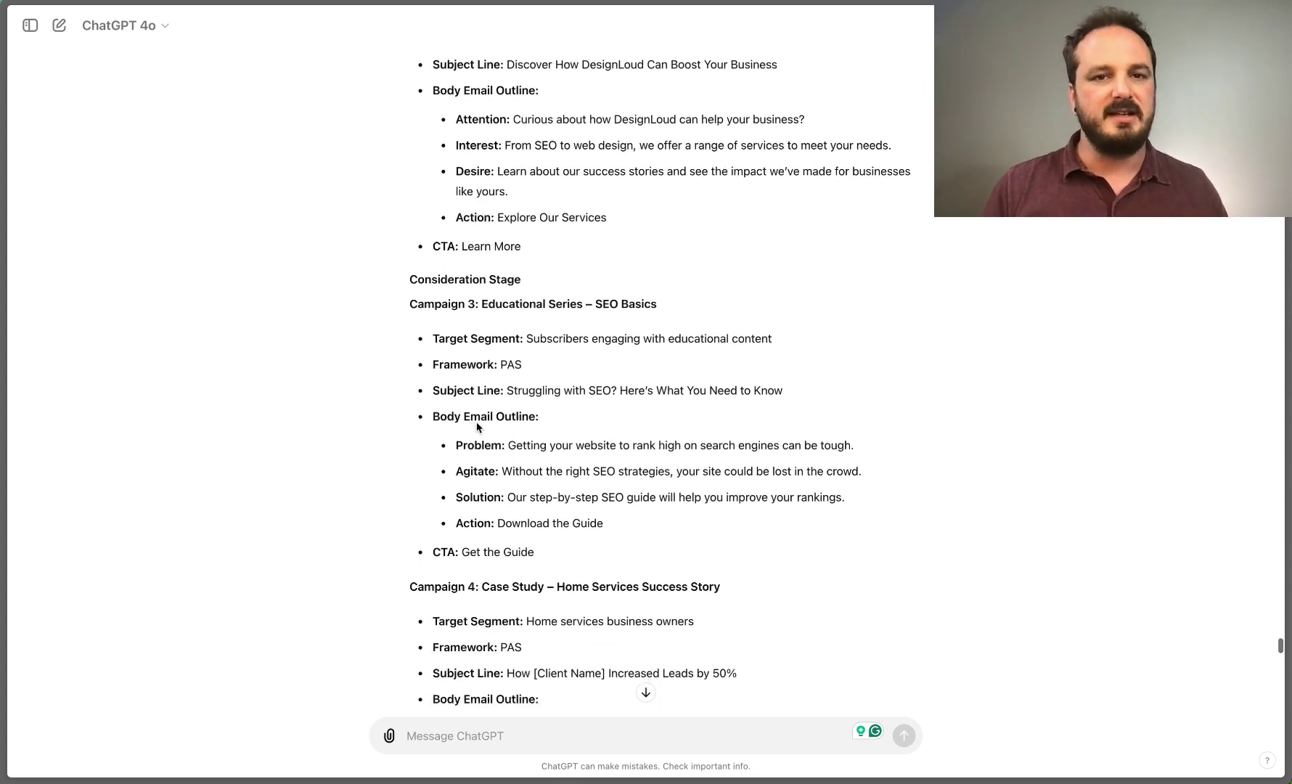
scroll(477, 427, "down", 2)
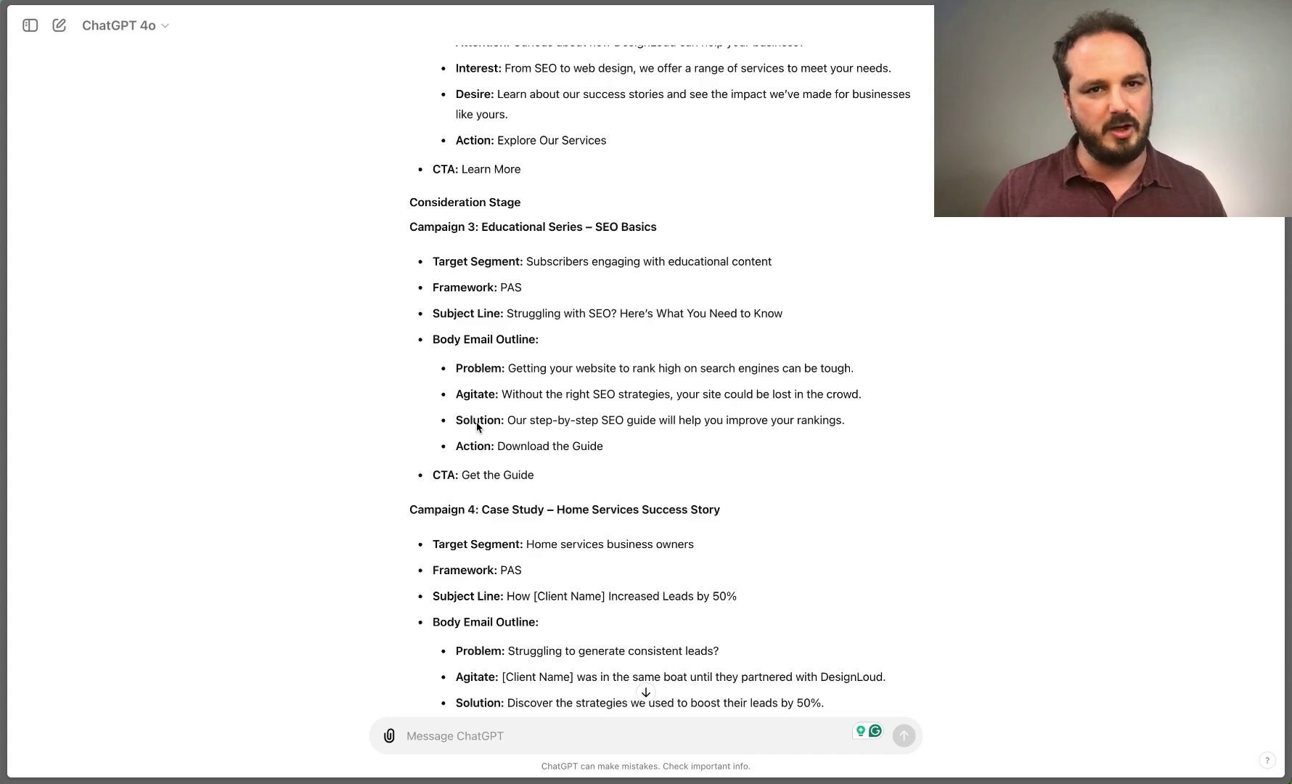
scroll(478, 427, "down", 6)
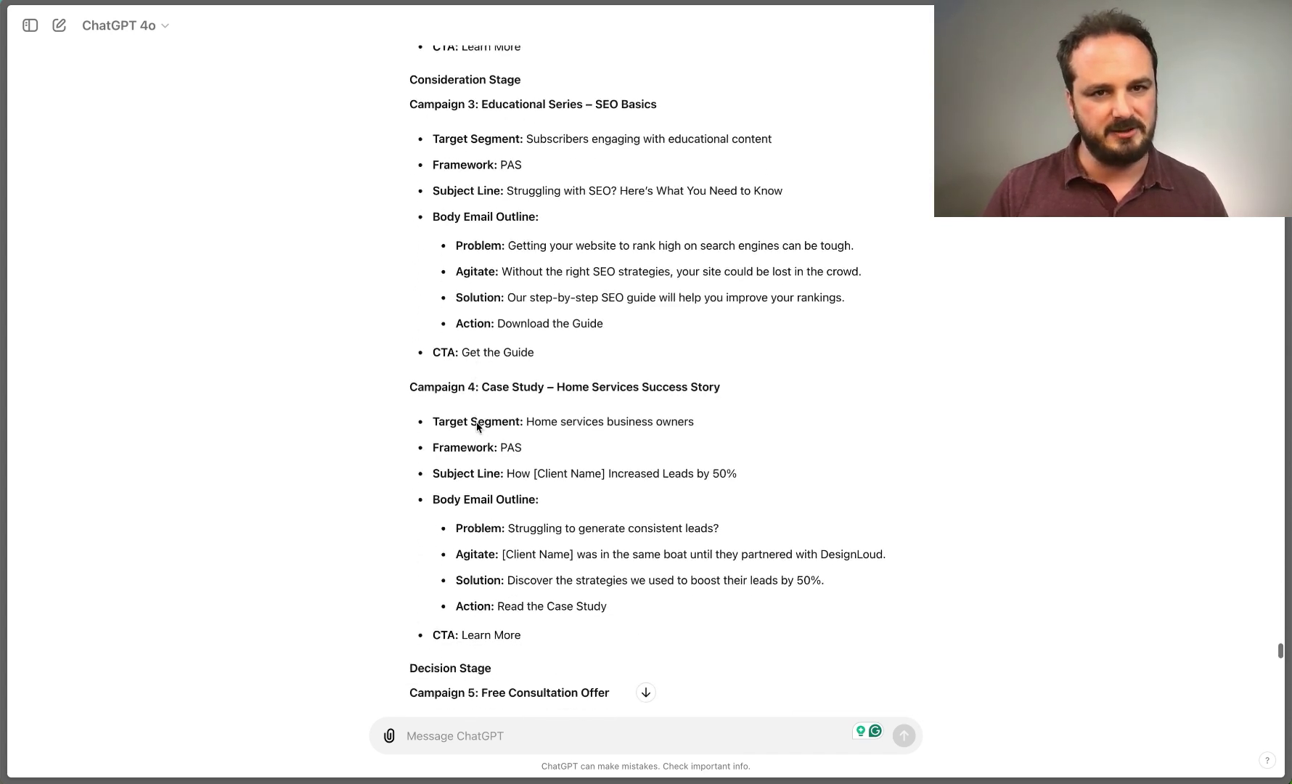
scroll(478, 427, "down", 2)
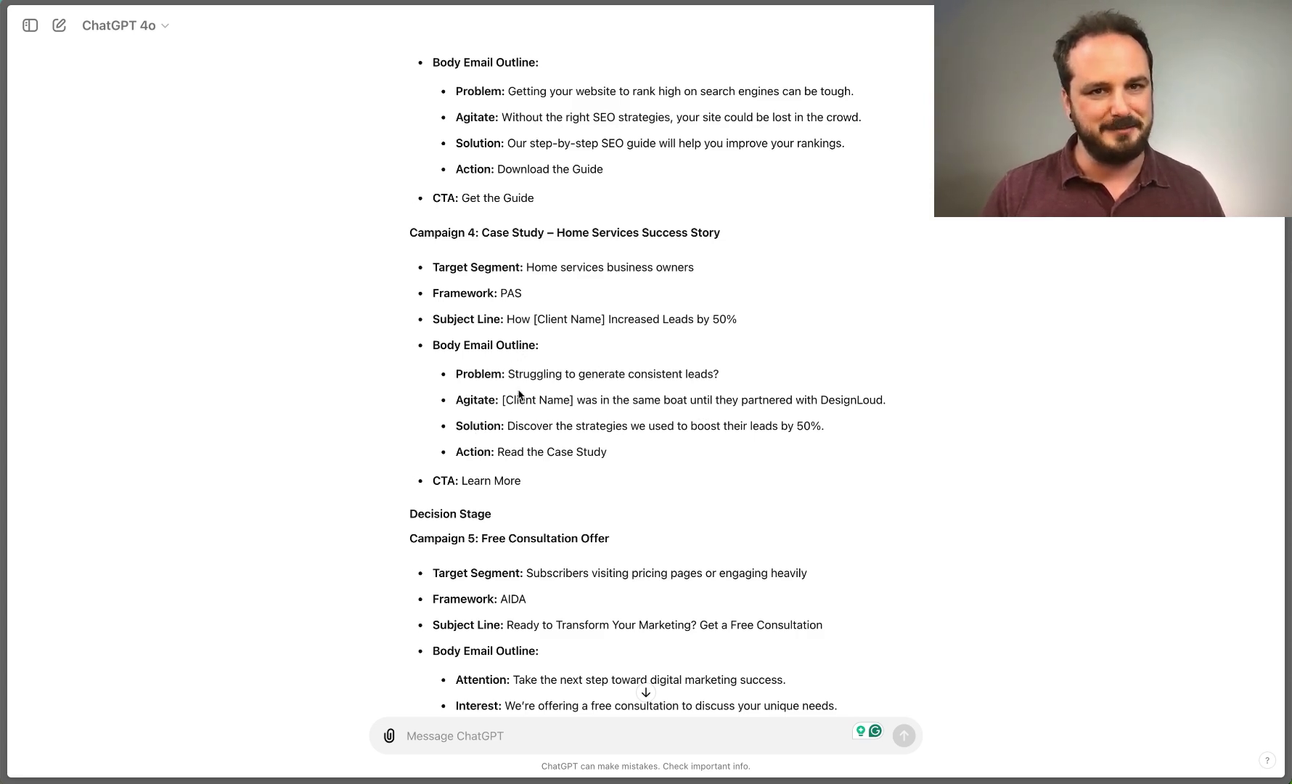
Step: Look through the Decision and Retention Stage campaigns and the Sample Hierarchal Ordered List, down to the closing paragraph
scroll(518, 395, "down", 5)
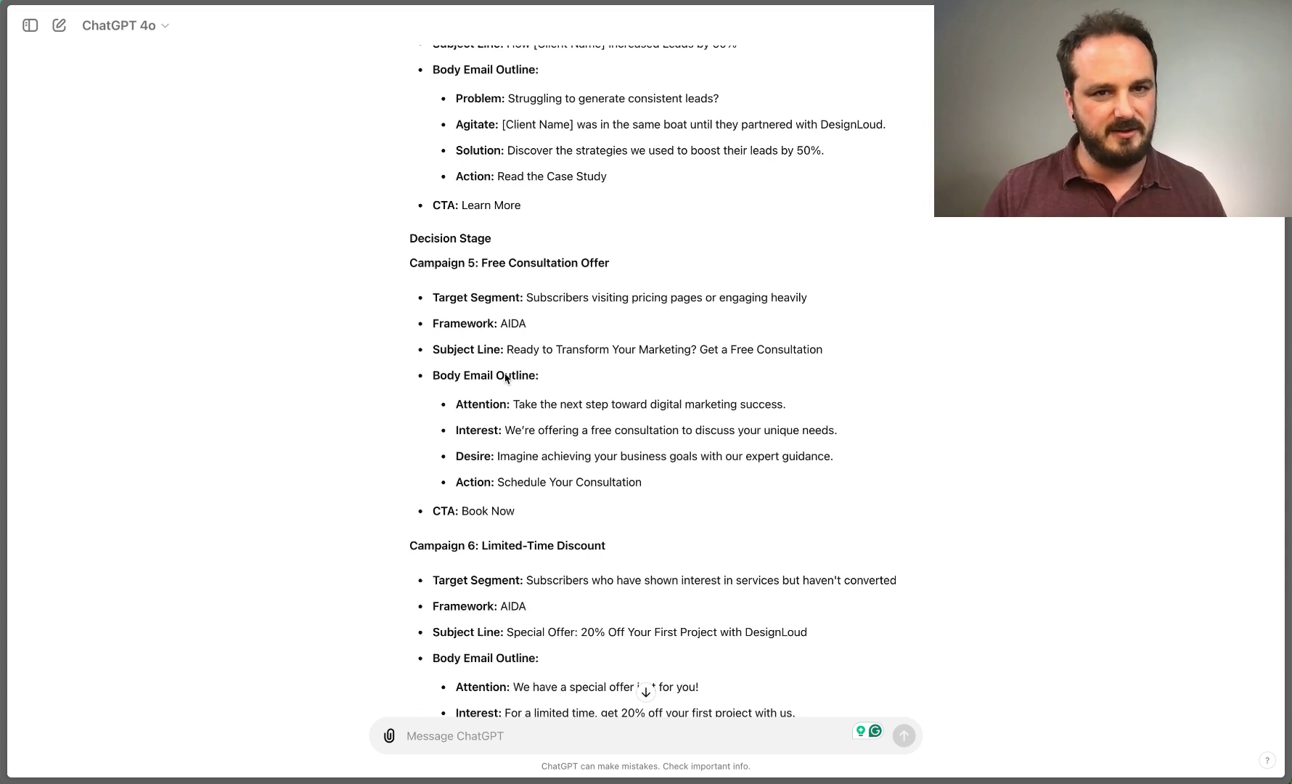
scroll(494, 486, "down", 2)
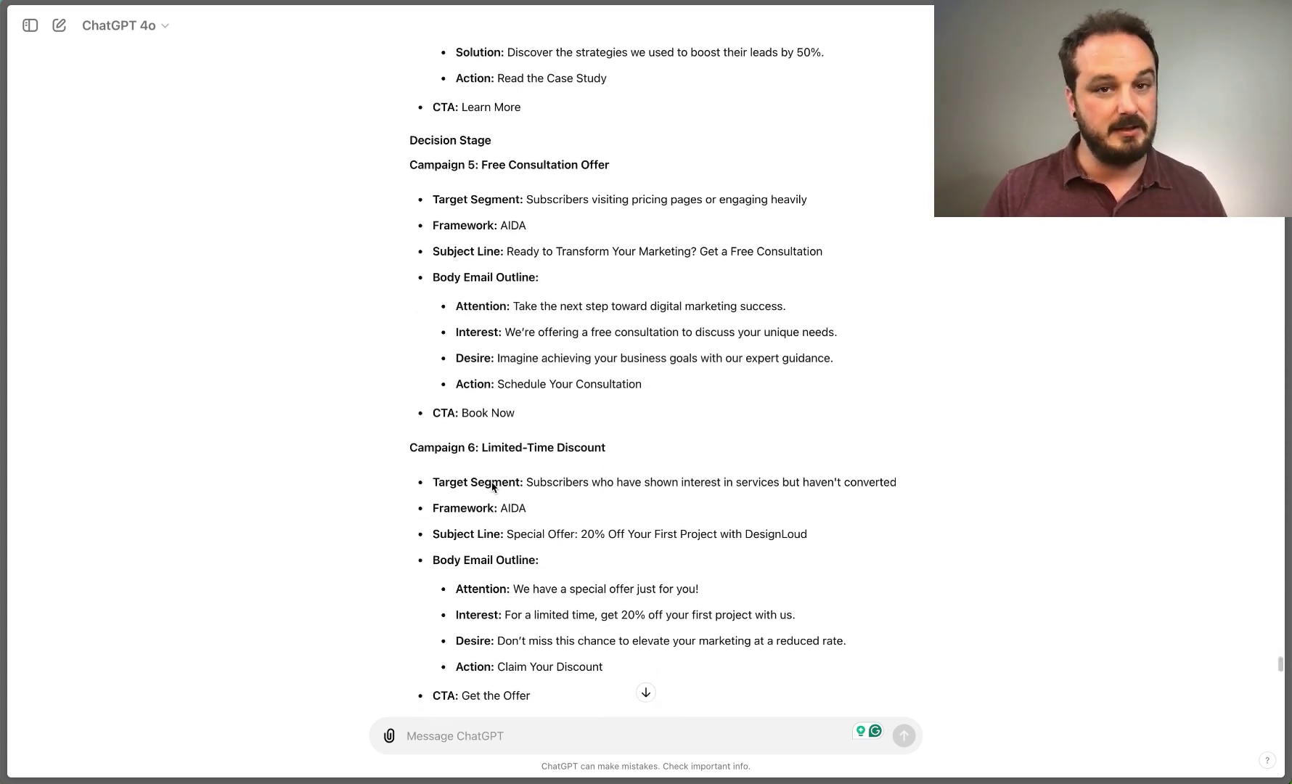
scroll(492, 487, "down", 1)
scroll(492, 487, "down", 8)
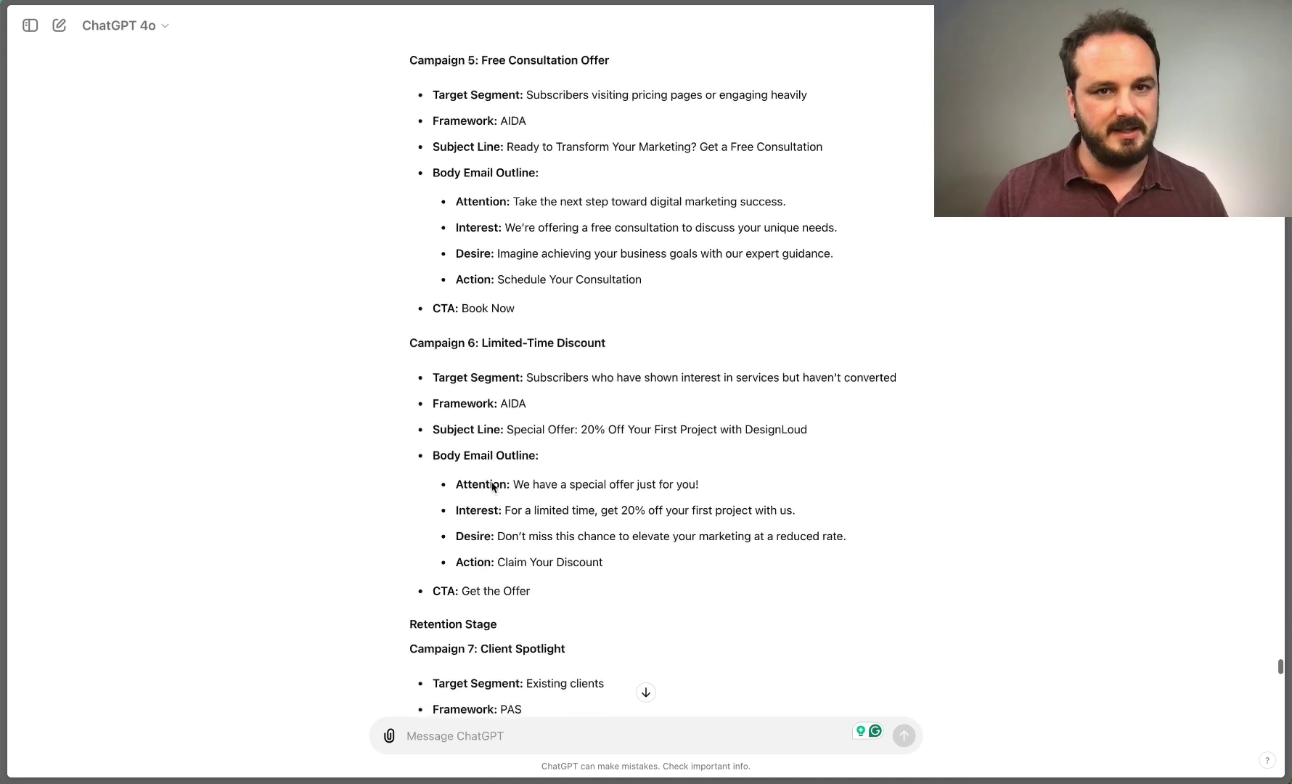
scroll(492, 486, "down", 3)
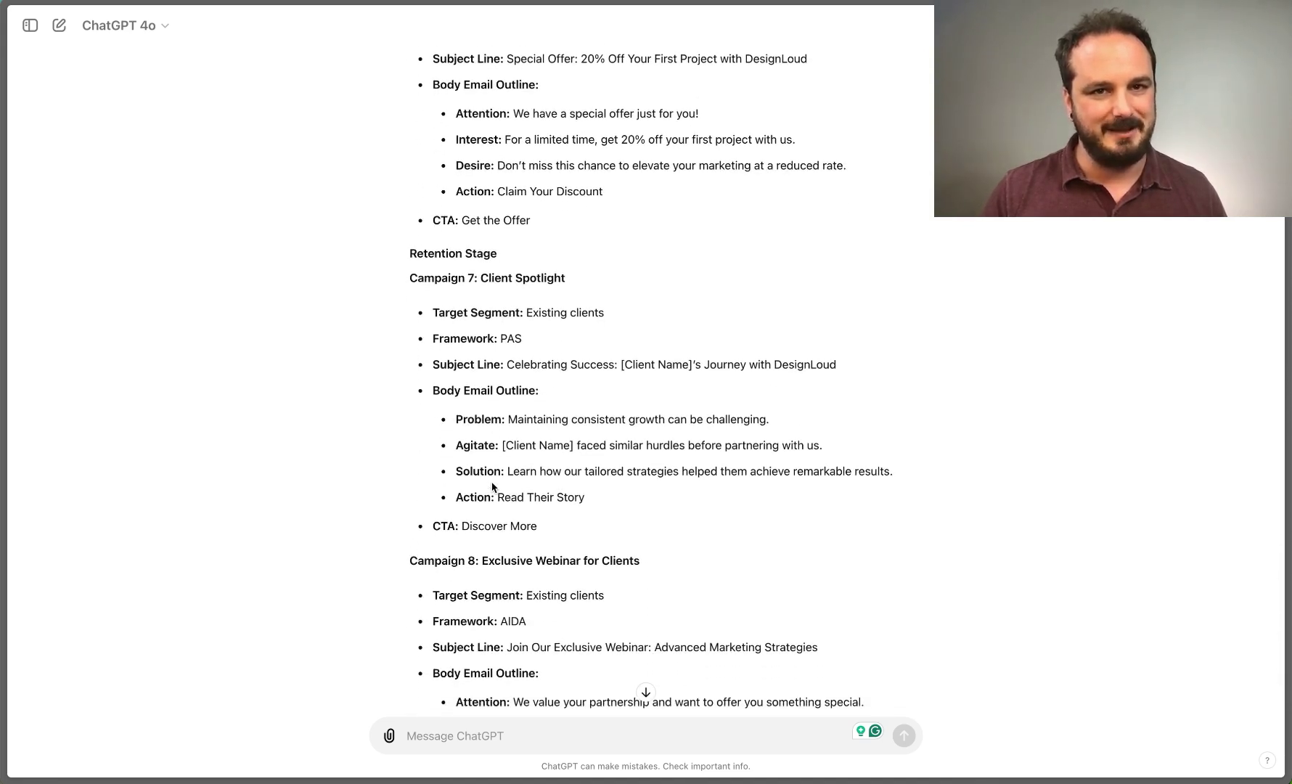
scroll(492, 486, "down", 4)
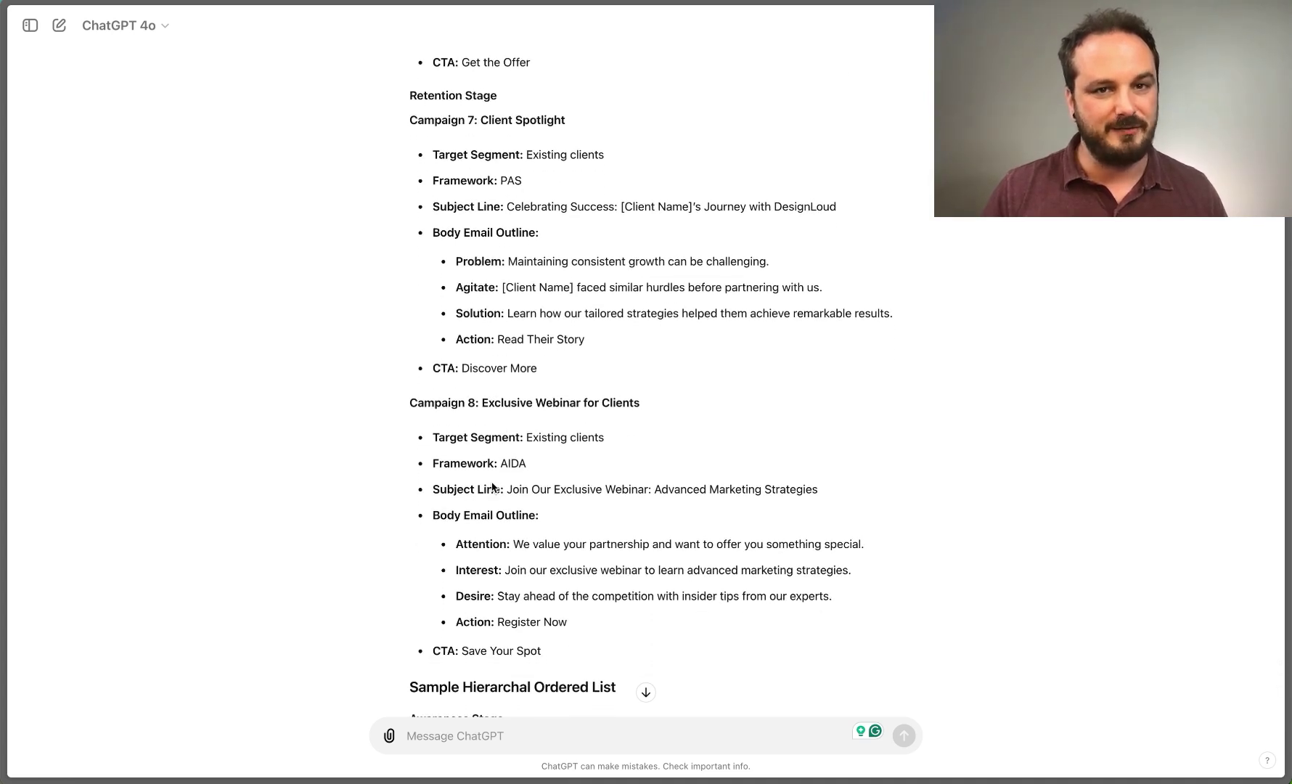
scroll(492, 486, "down", 8)
scroll(492, 486, "down", 4)
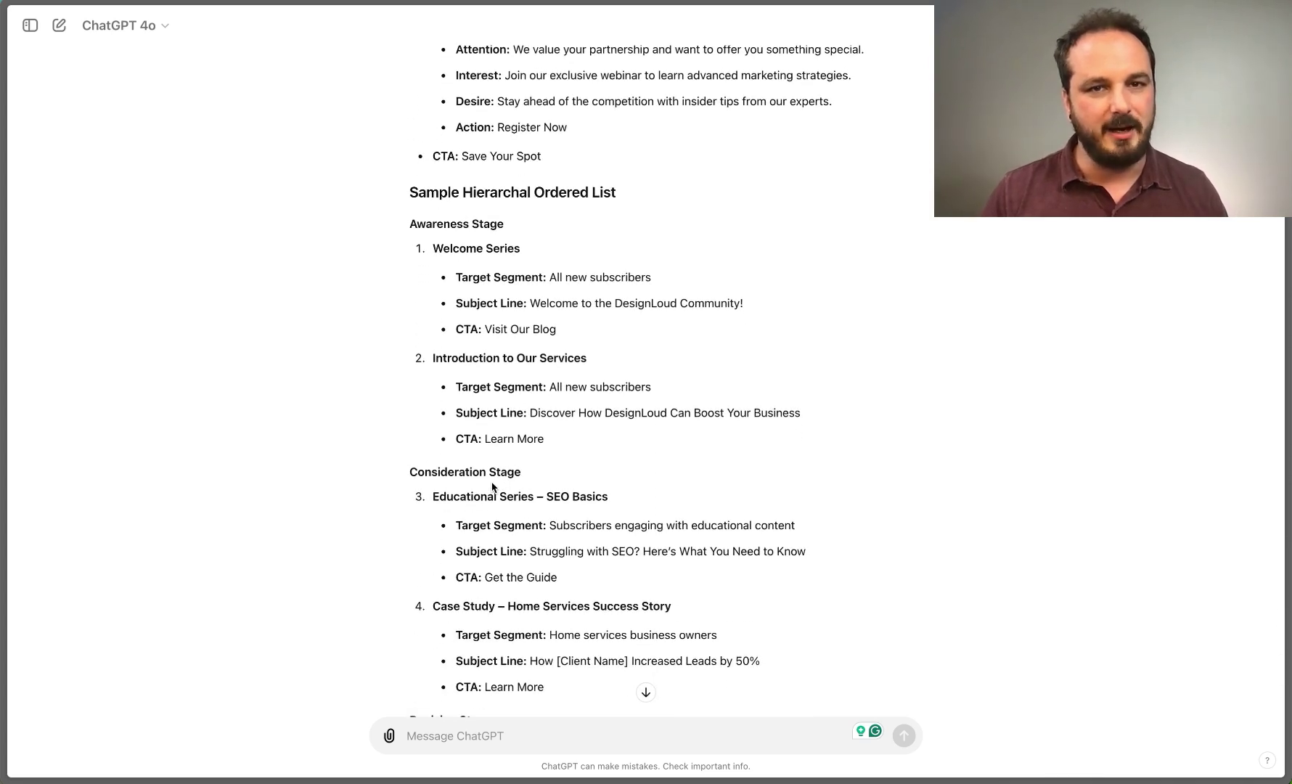
scroll(492, 487, "down", 11)
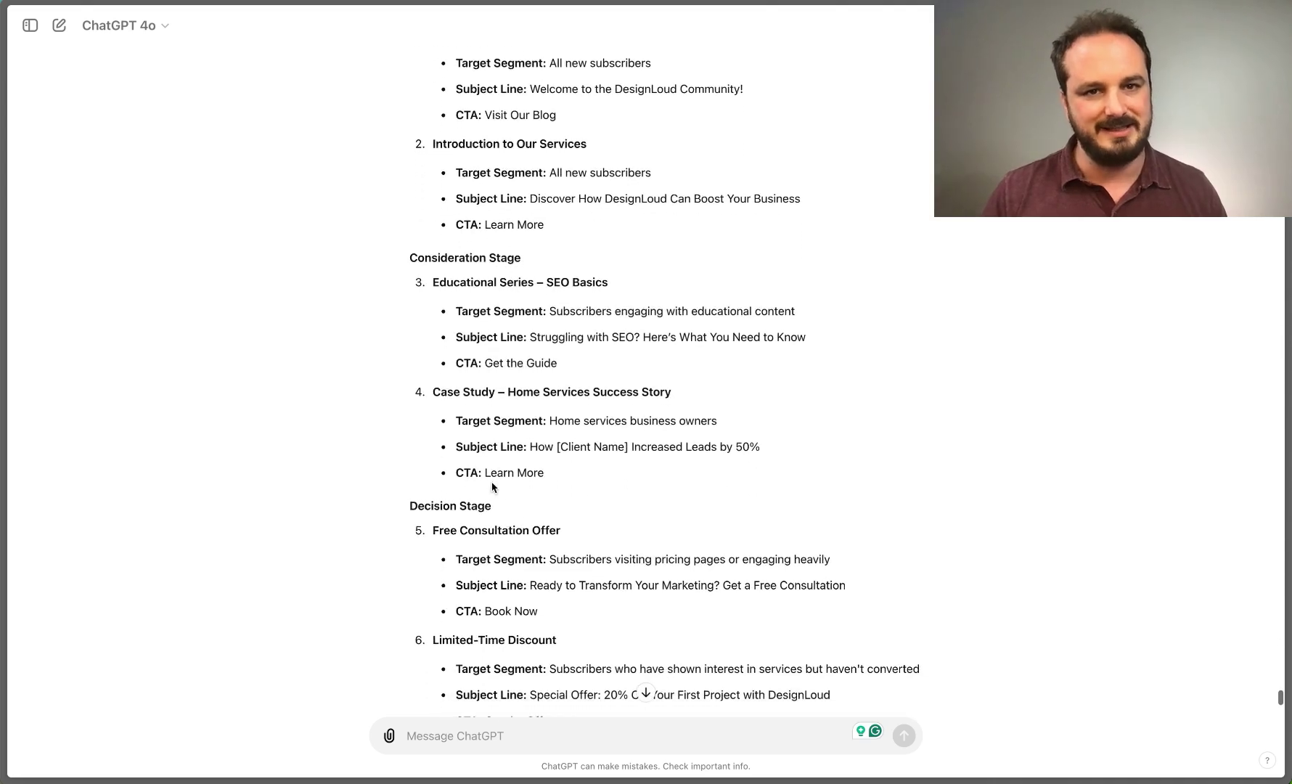
scroll(492, 487, "down", 5)
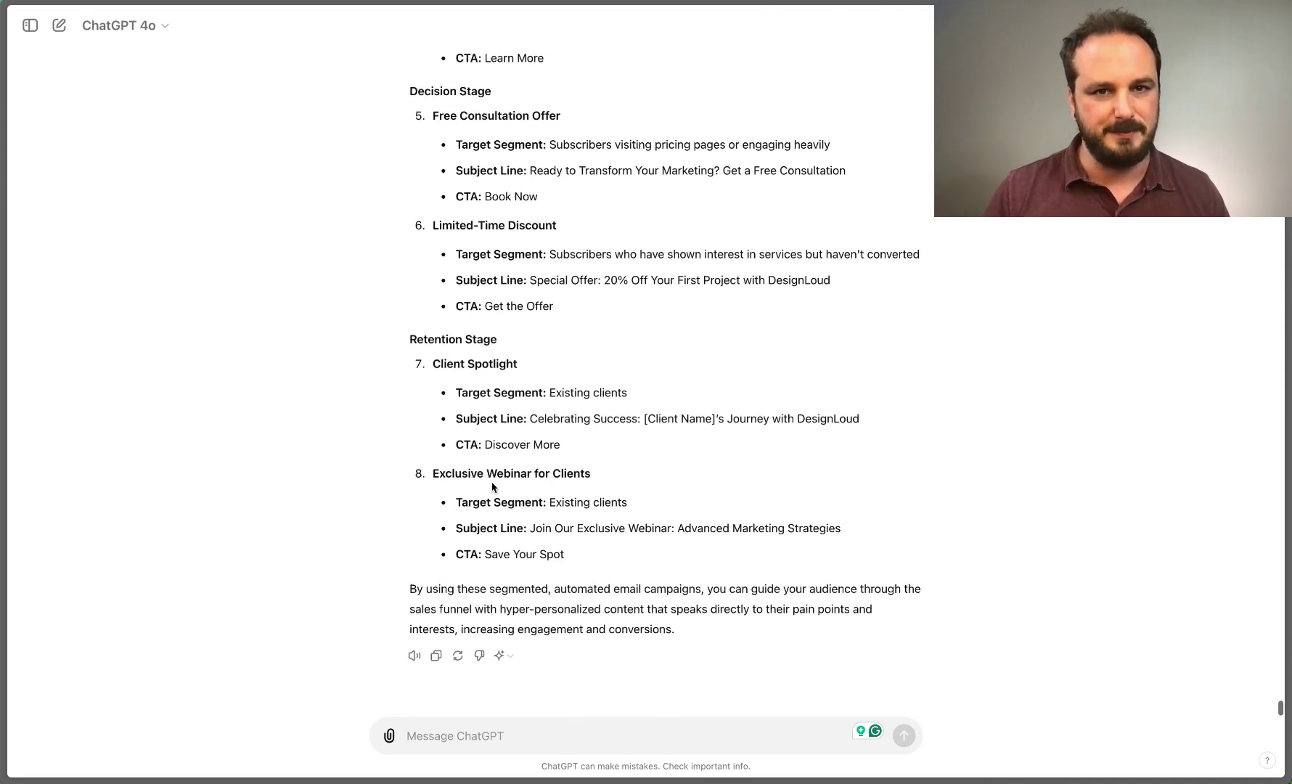
Step: Ask for every suggested segmented, automated email marketing campaign to be created in full
type("For each segmented, automated email marketing campaign you suggested, I want you to create the campaigns for me. Your campaigns will reference the subject line, write the body content of the email using my tone of voice and writing style from my website, provide ideas for what type of creative to include, such as images or videos, and what primary call to action we want them to take.")
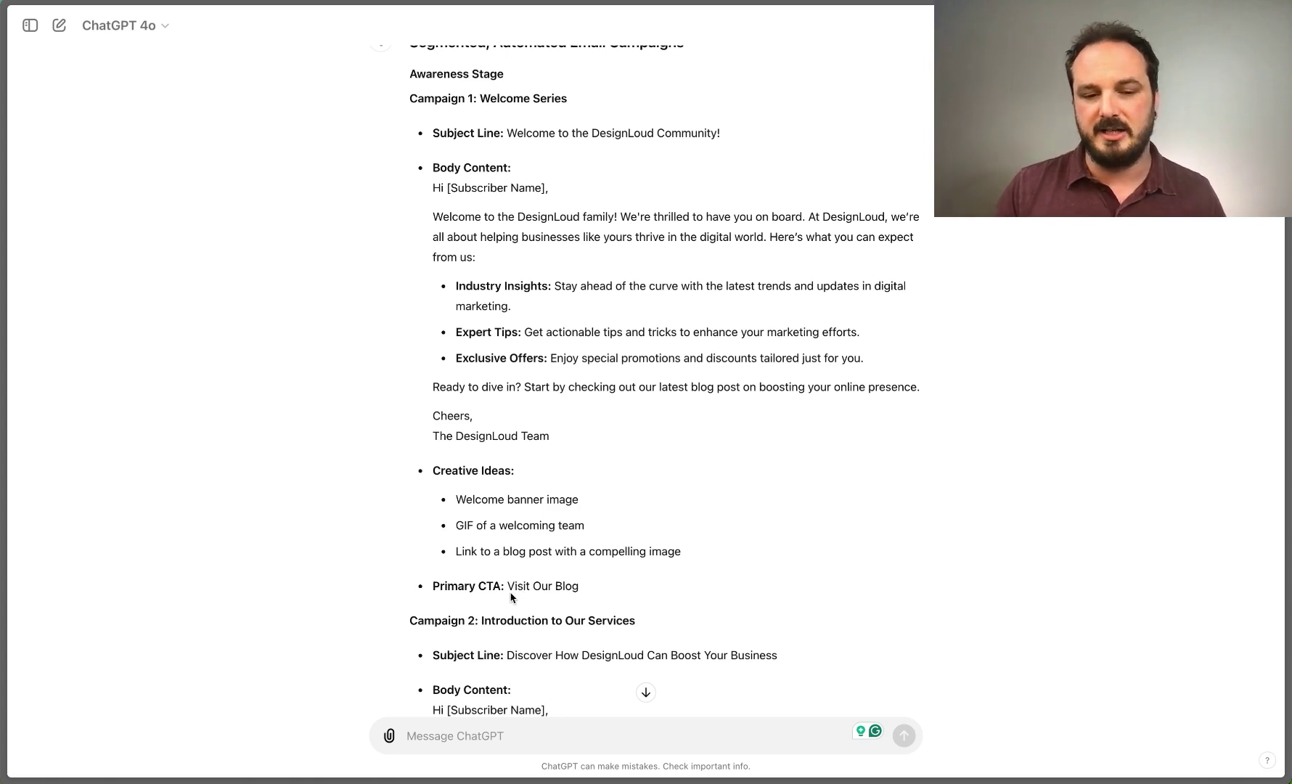
Step: Review the written campaigns from Welcome Series to Exclusive Webinar for Clients, checking subject lines, body content, creative ideas and primary CTAs
scroll(511, 597, "down", 5)
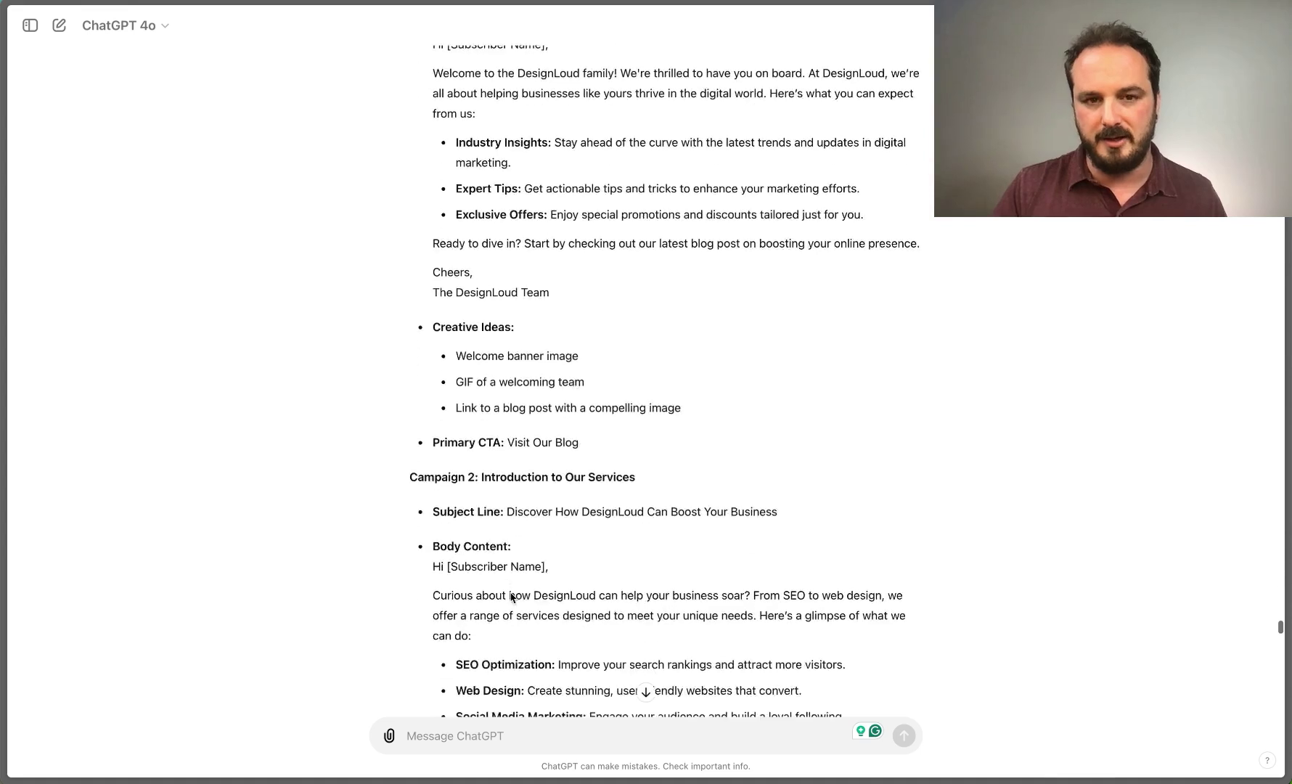
scroll(510, 597, "down", 4)
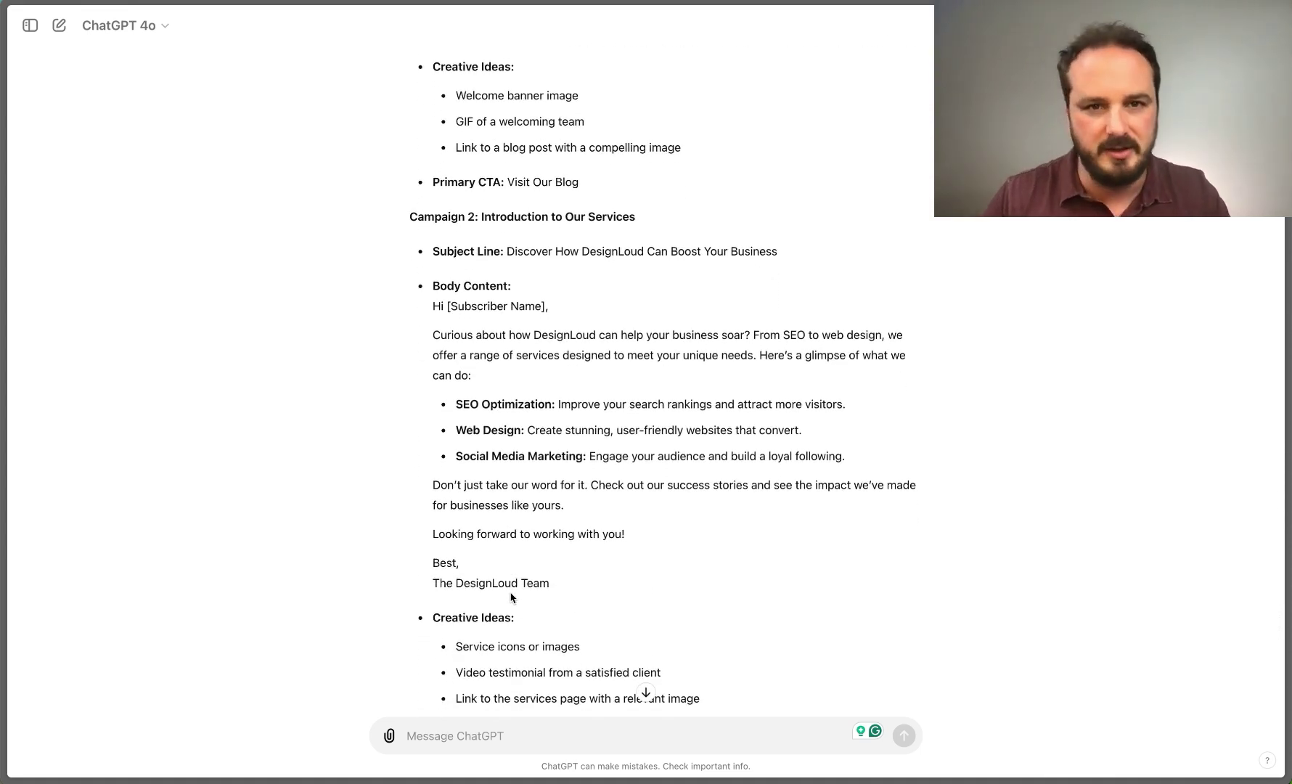
scroll(511, 597, "down", 3)
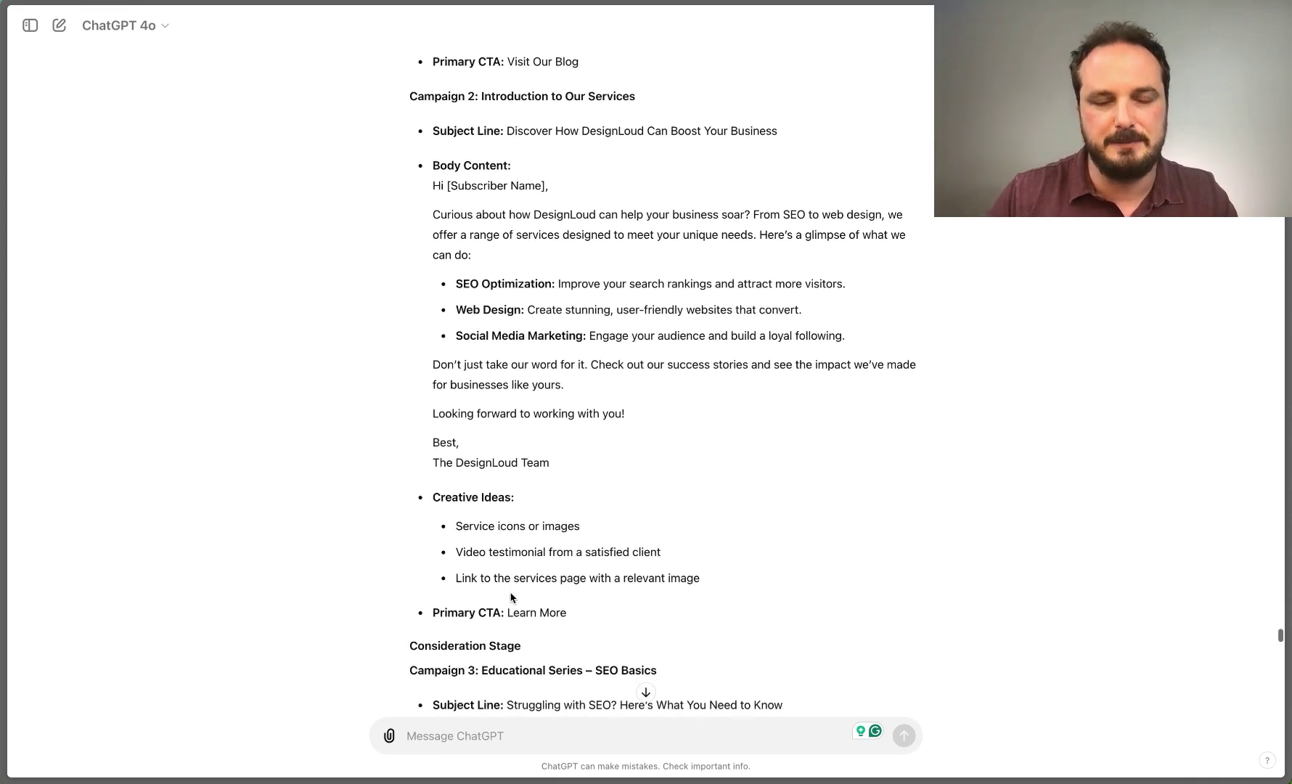
scroll(510, 597, "down", 1)
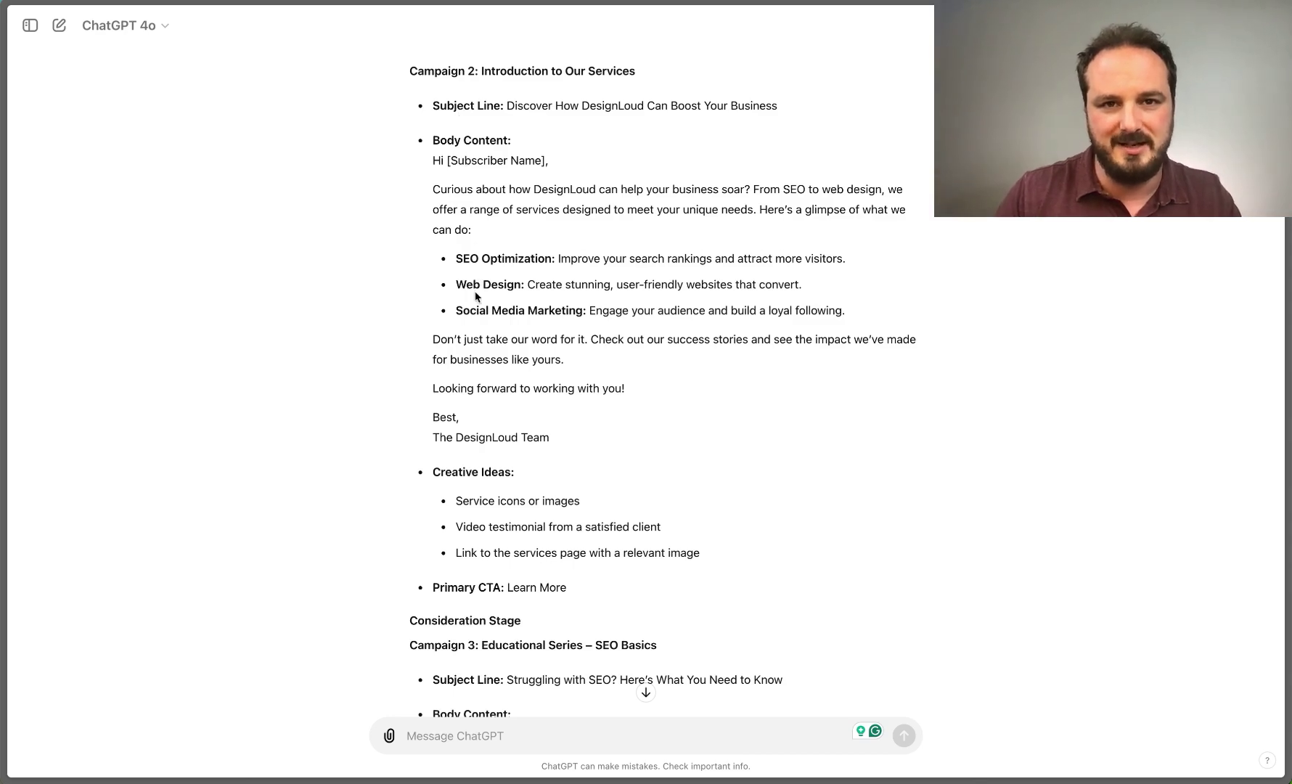
scroll(477, 409, "down", 5)
scroll(477, 409, "down", 20)
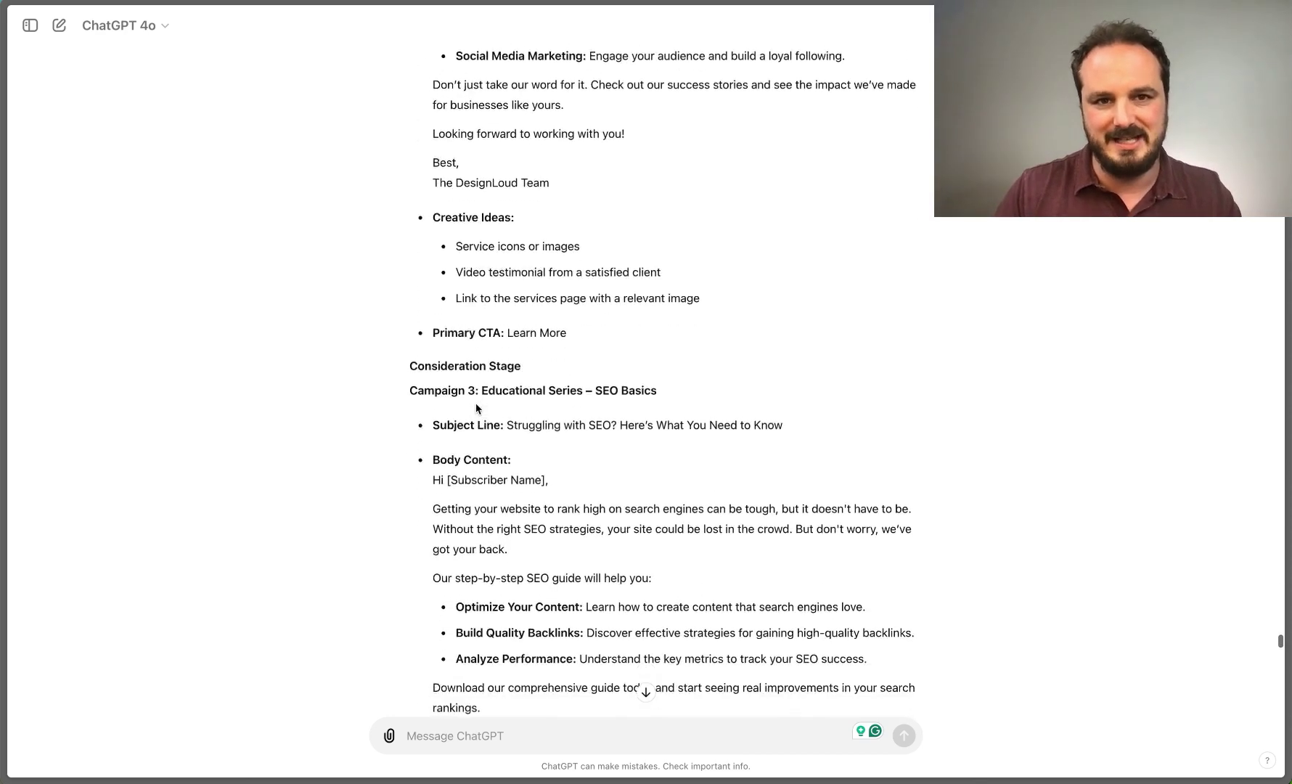
scroll(476, 408, "down", 20)
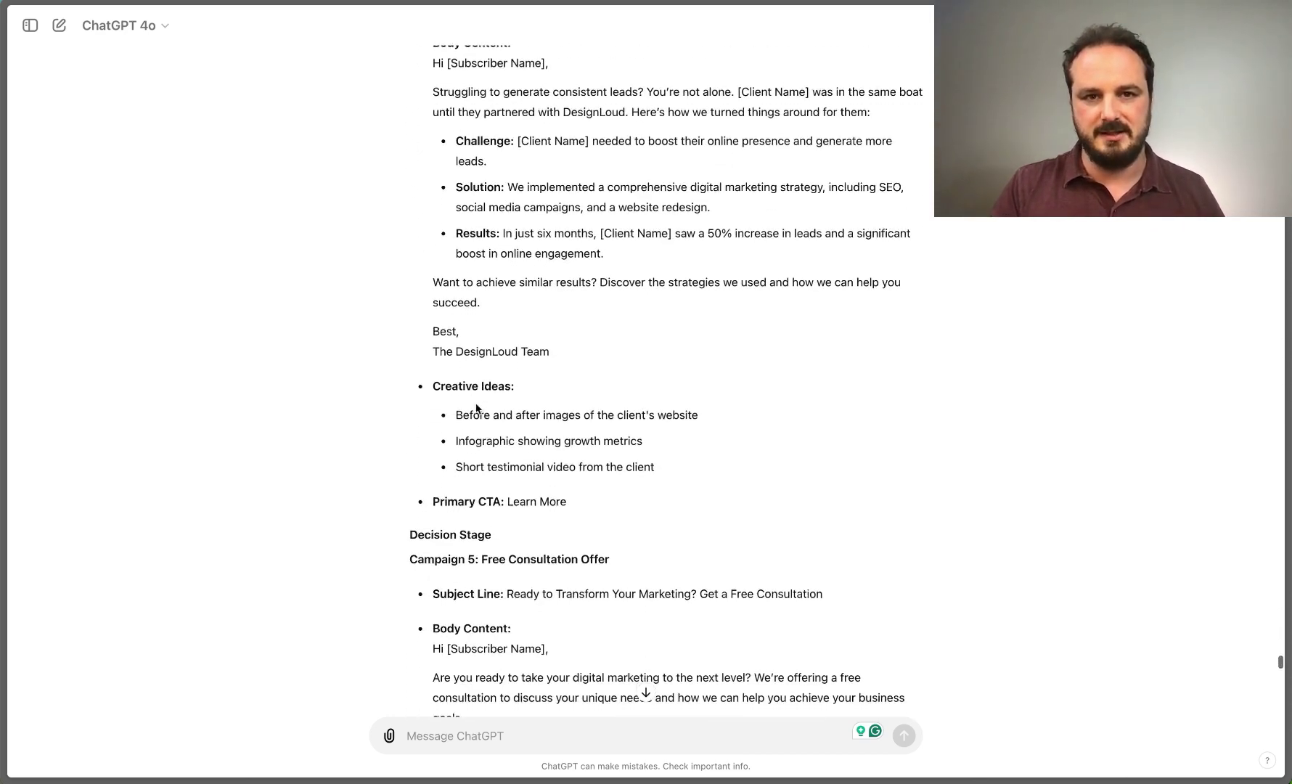
scroll(477, 409, "down", 20)
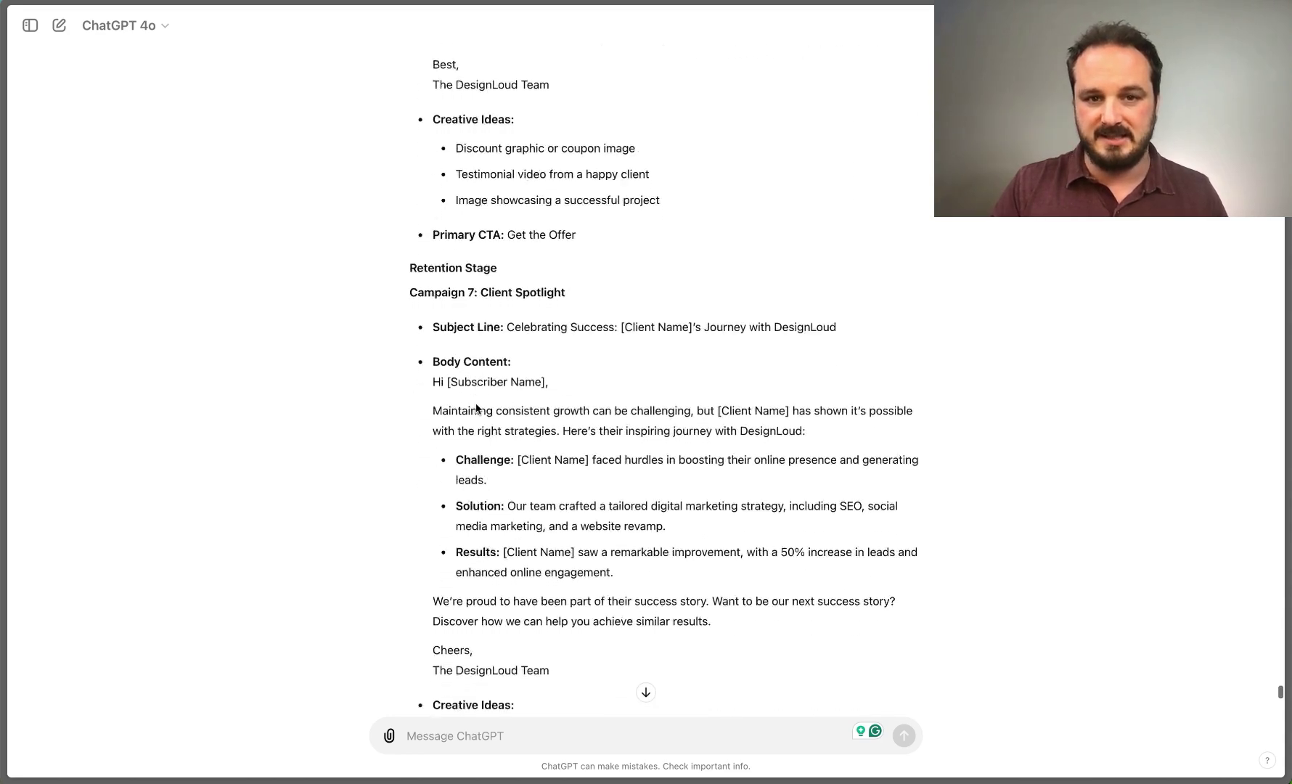
scroll(477, 408, "up", 3)
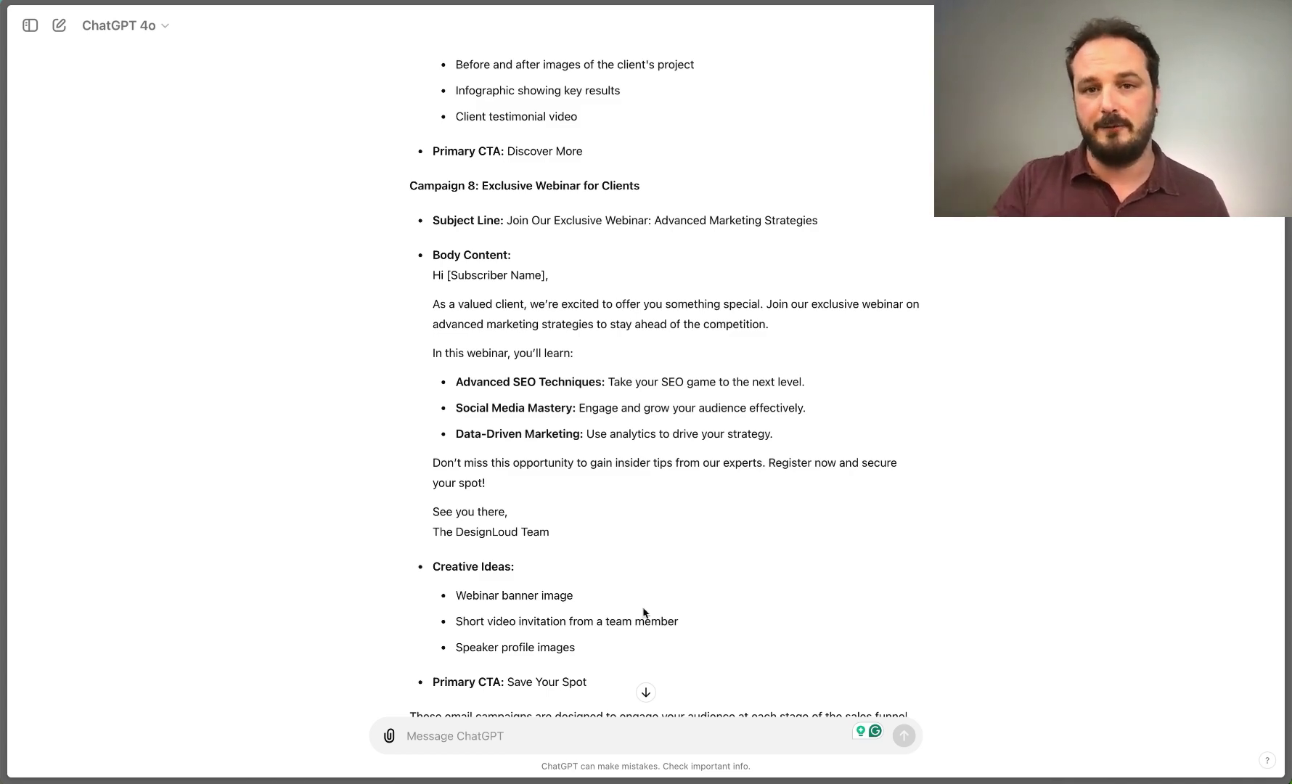
Step: Request a reusable HTML template for the email marketing platform, populated with these campaigns and matching the website and marketing materials' branding and design
type("Now I want you to create an HTML template I can use in my email marketing platform as a reusable template to populate it with these campaigns.  Your template should match the branding and design from my website and other marketing materials.")
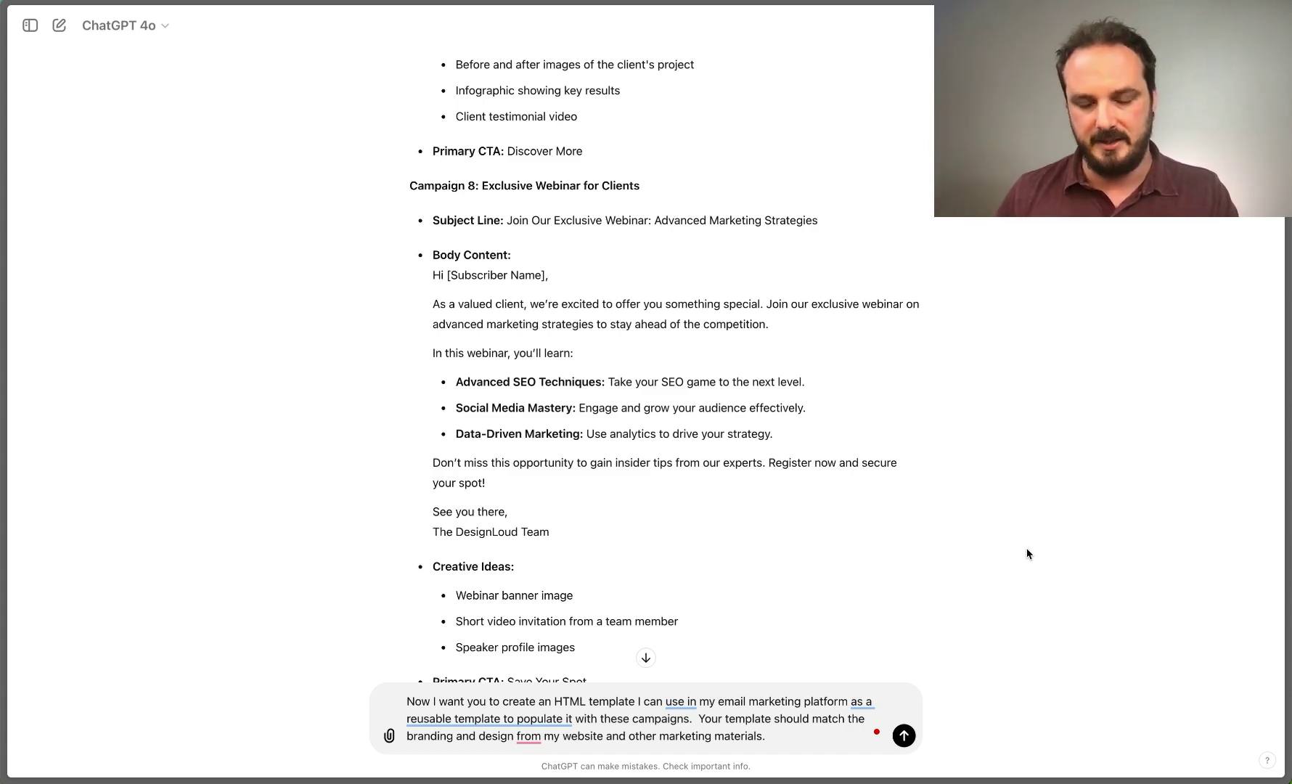
left_click(903, 736)
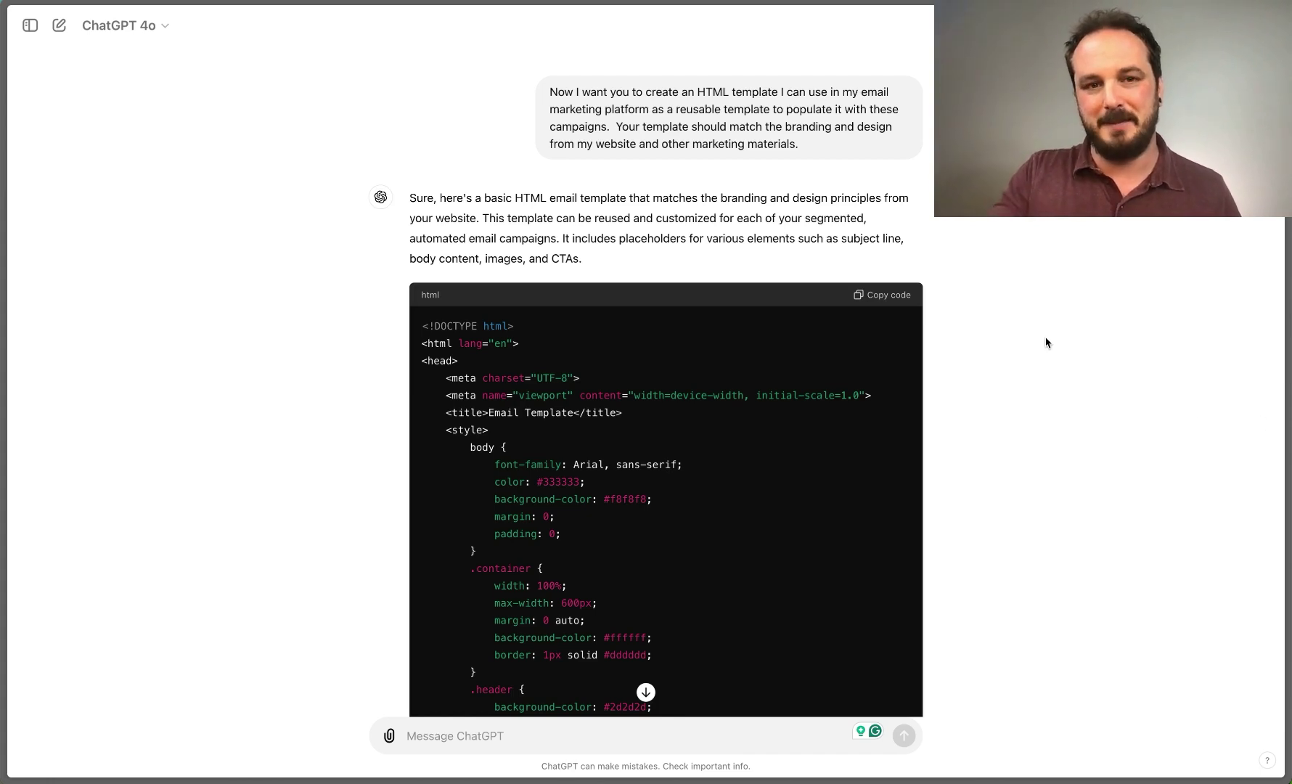
Step: Examine the HTML template code, the Instructions for Using the Template and the Example Usage for "Welcome Series" Email heading
scroll(638, 296, "down", 1)
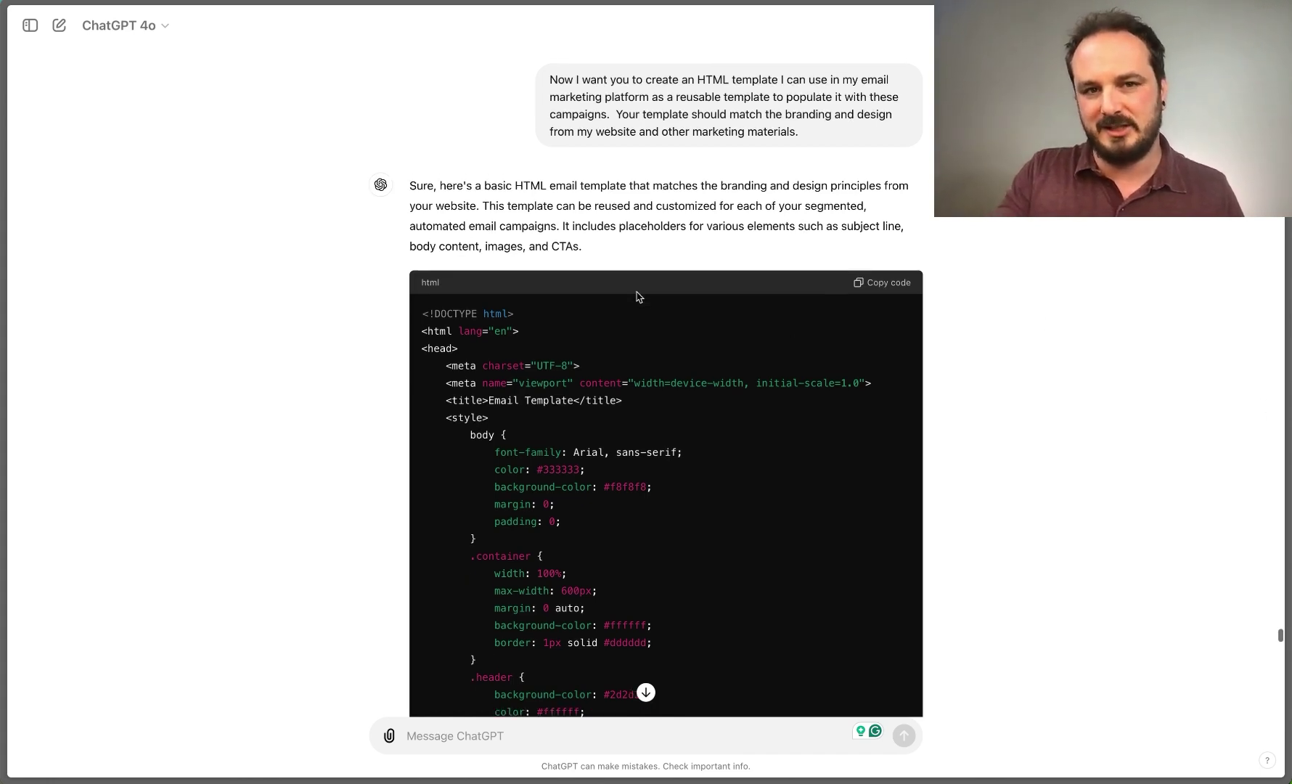
scroll(638, 296, "down", 4)
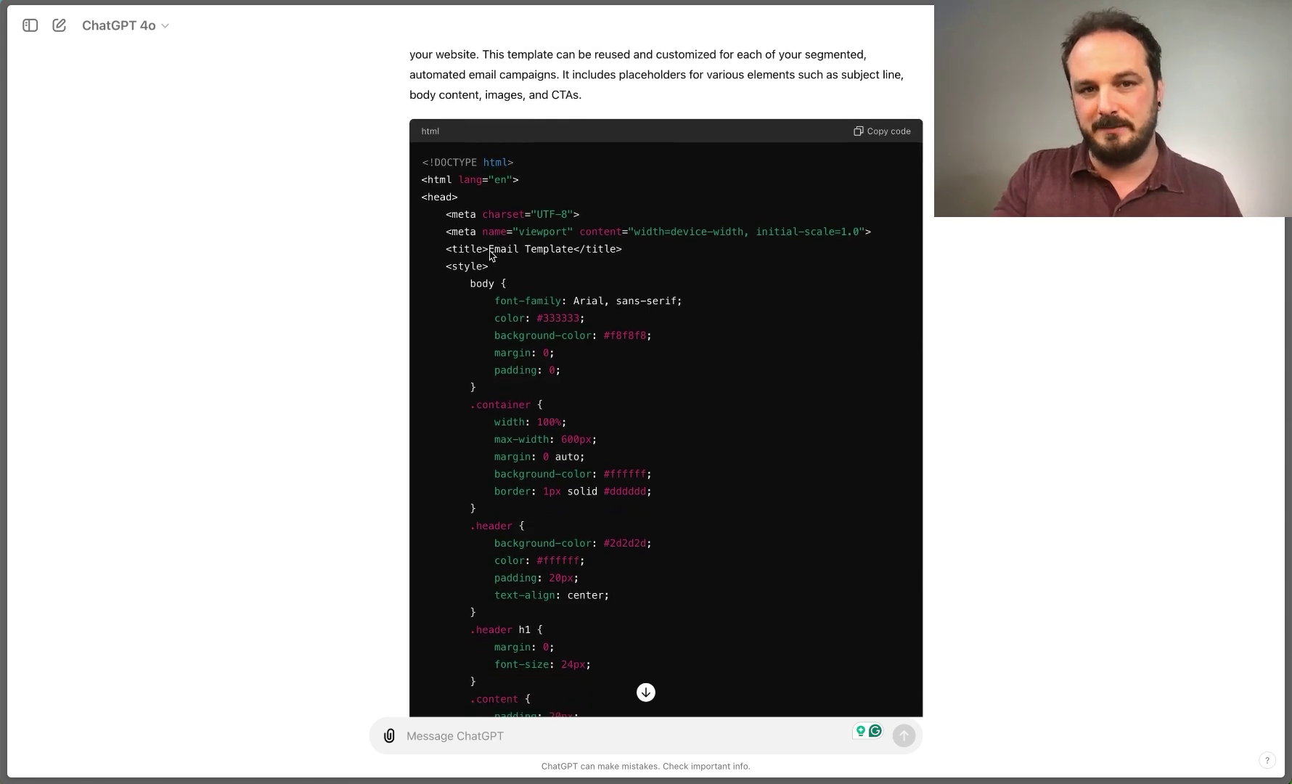
left_click_drag(487, 249, 571, 250)
scroll(571, 250, "down", 6)
scroll(571, 250, "down", 20)
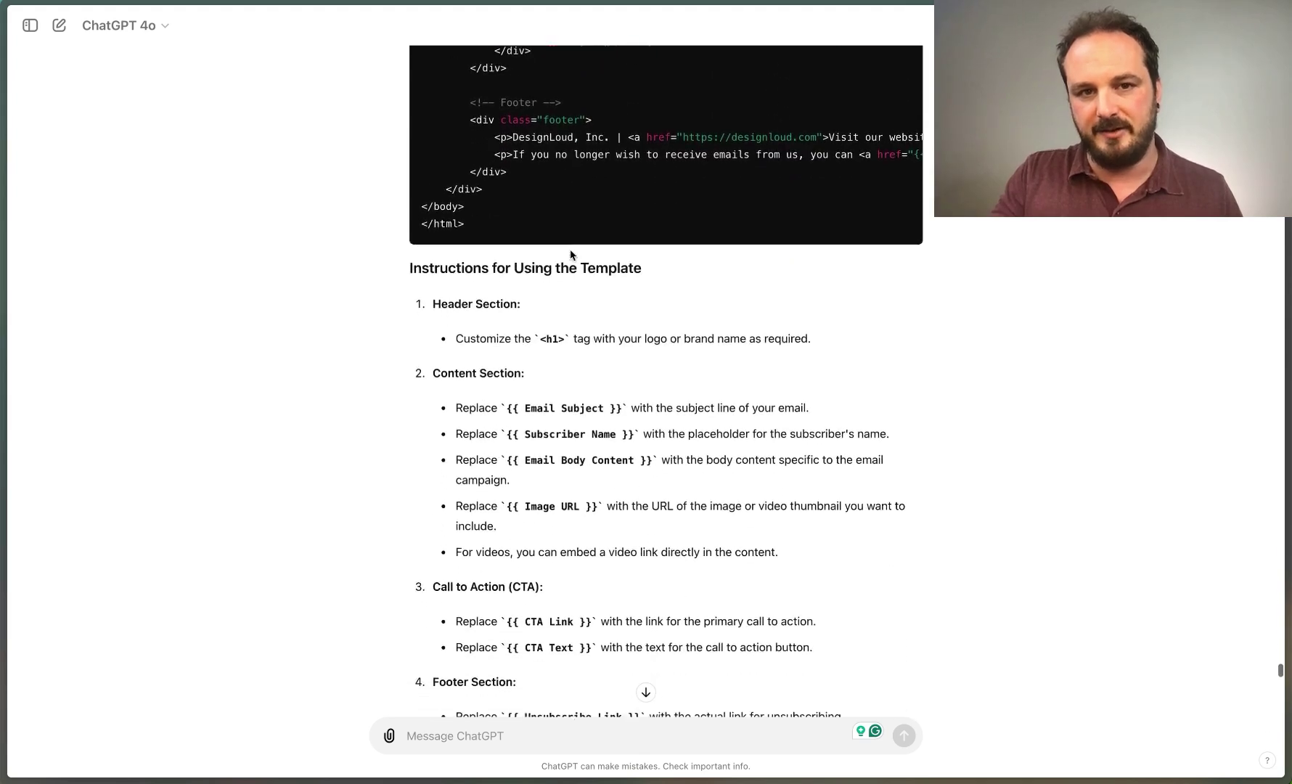
scroll(570, 254, "down", 3)
left_click_drag(448, 156, 588, 159)
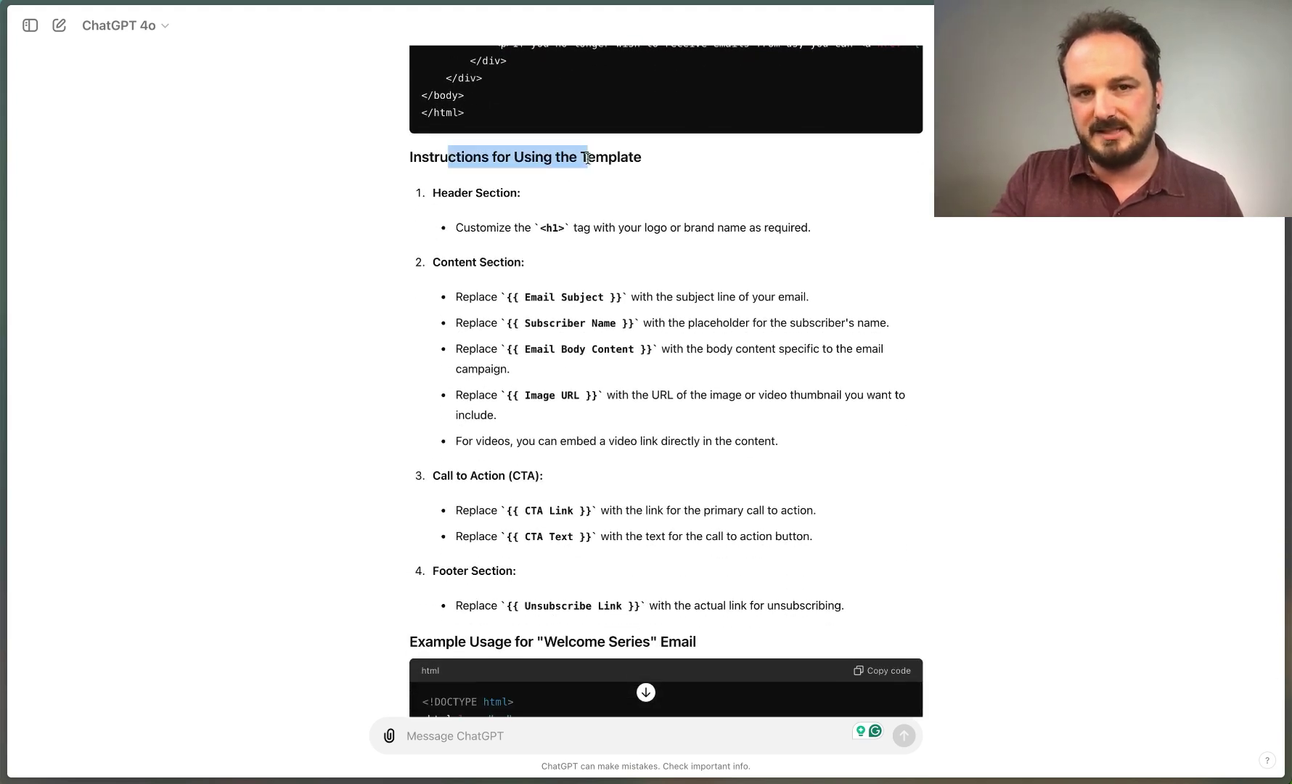
scroll(522, 397, "down", 3)
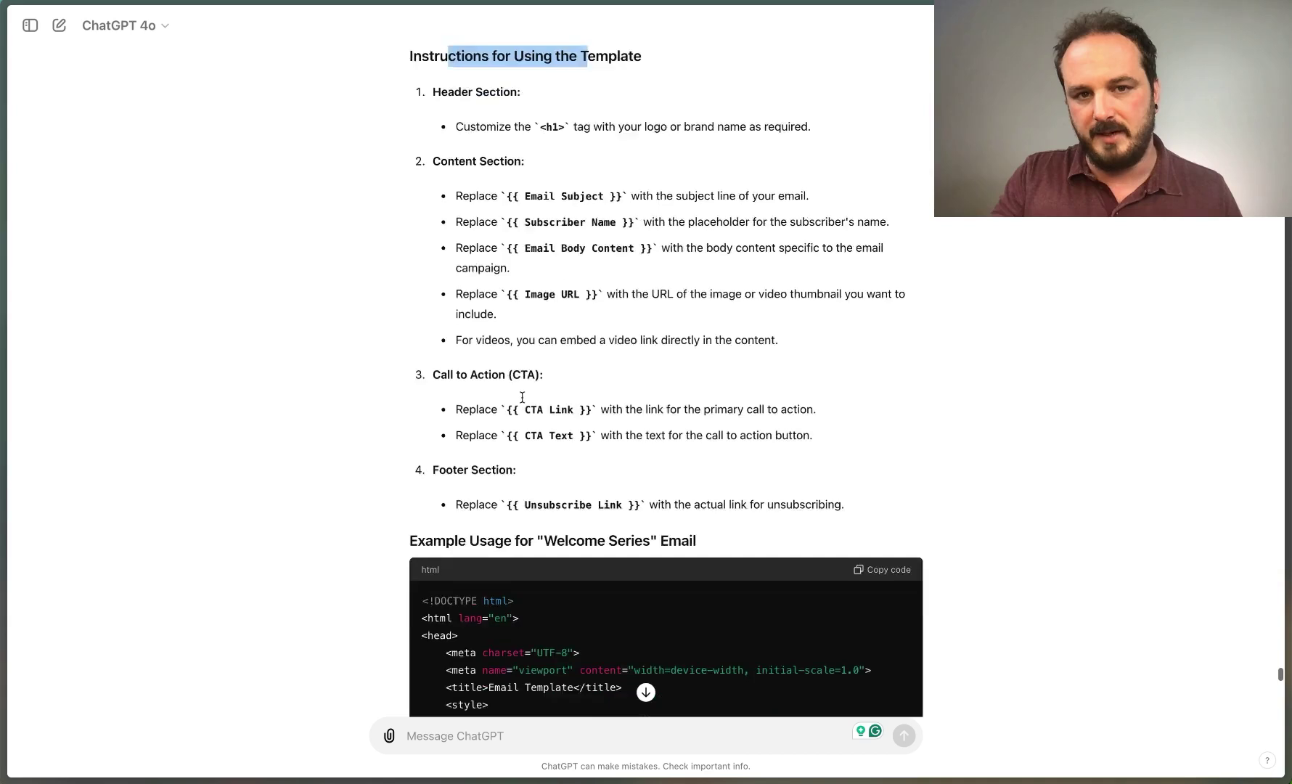
scroll(522, 397, "down", 4)
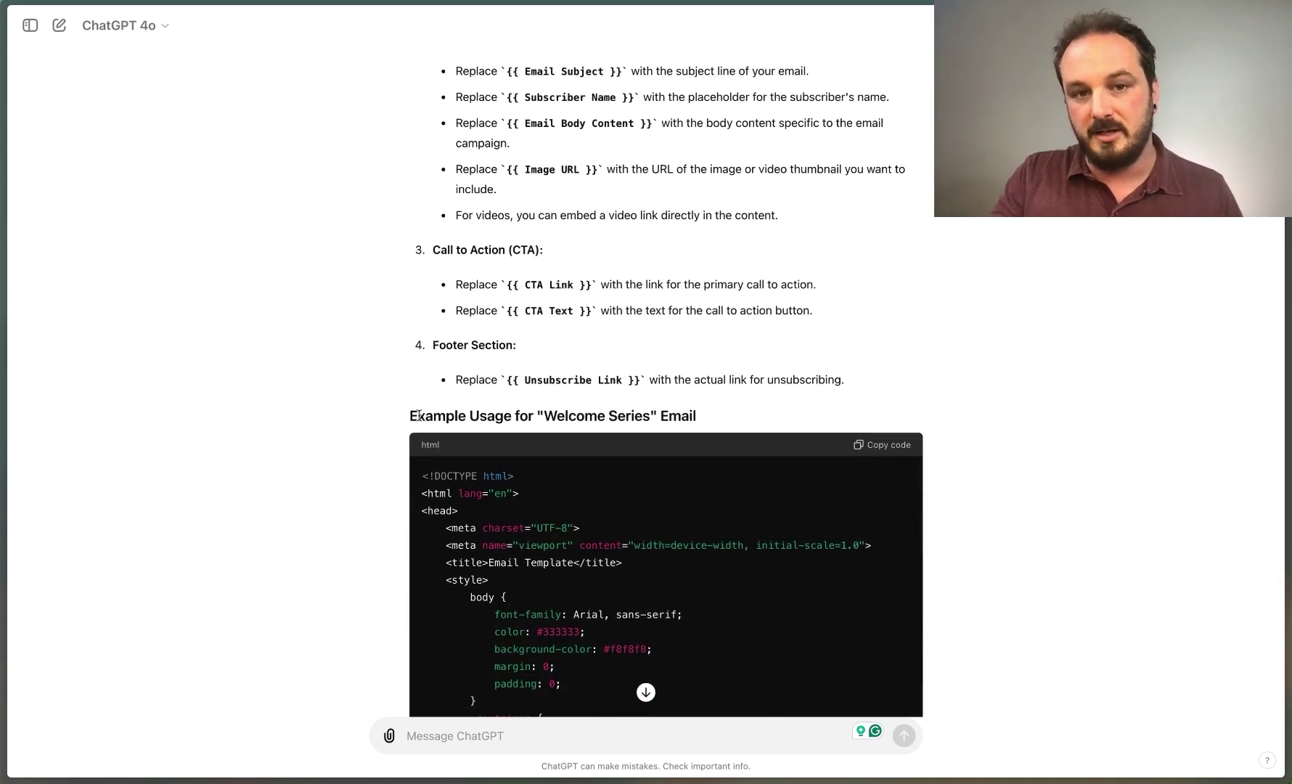
left_click_drag(410, 416, 703, 421)
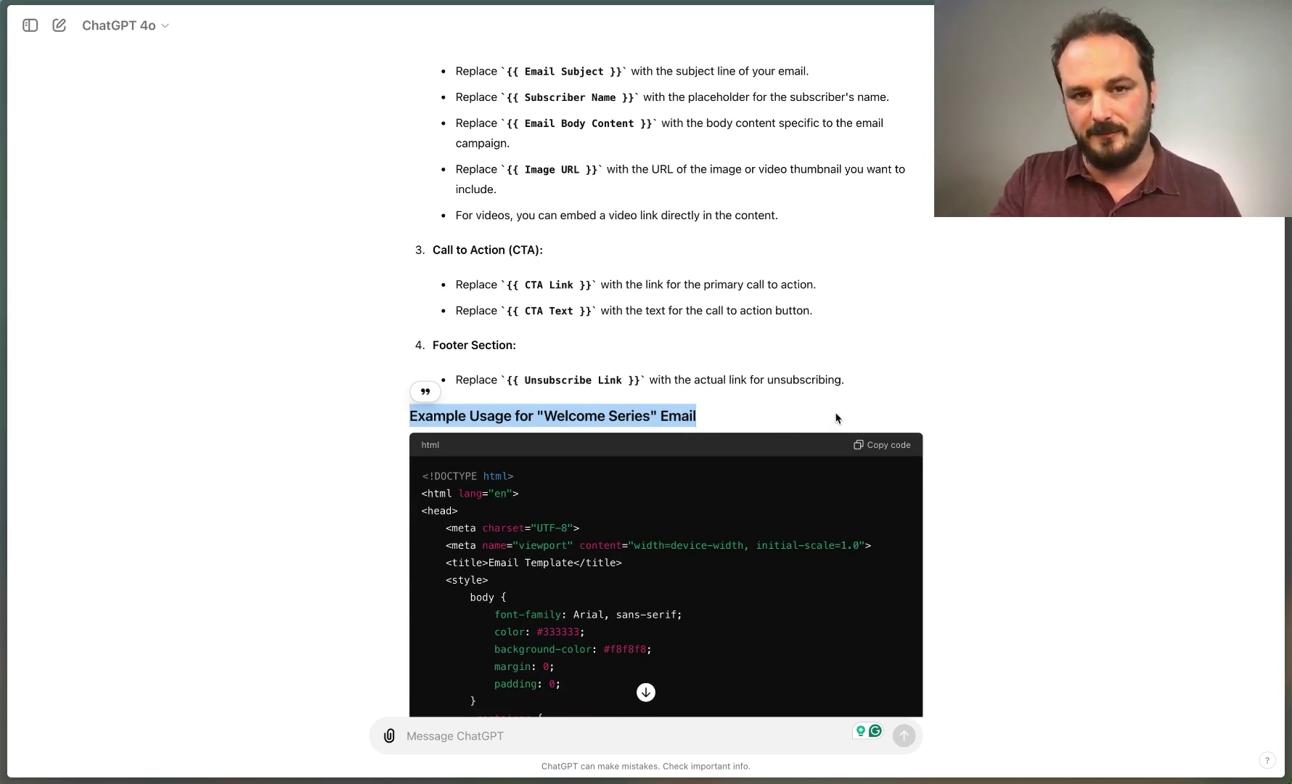
Step: Copy the "Welcome Series" example's HTML code and paste it into a new TextEdit document
left_click(874, 446)
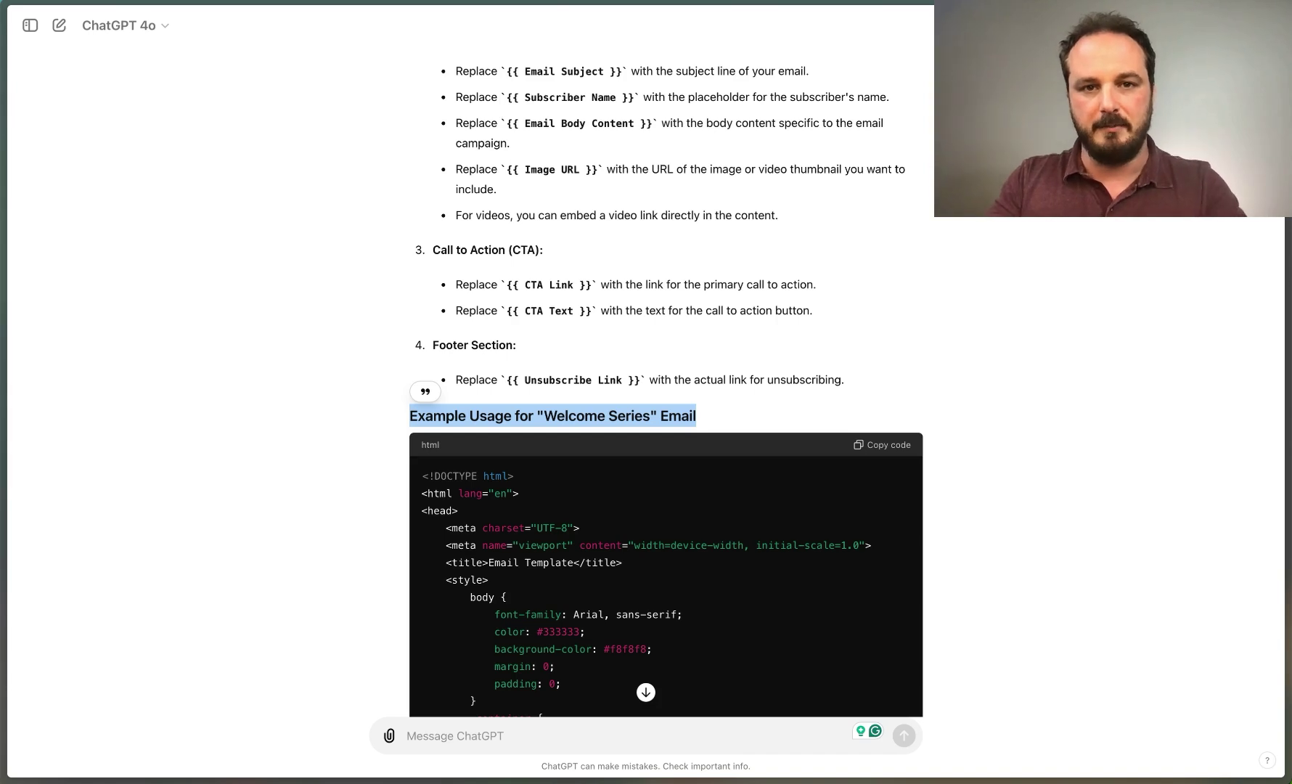
left_click(933, 452)
left_click(893, 450)
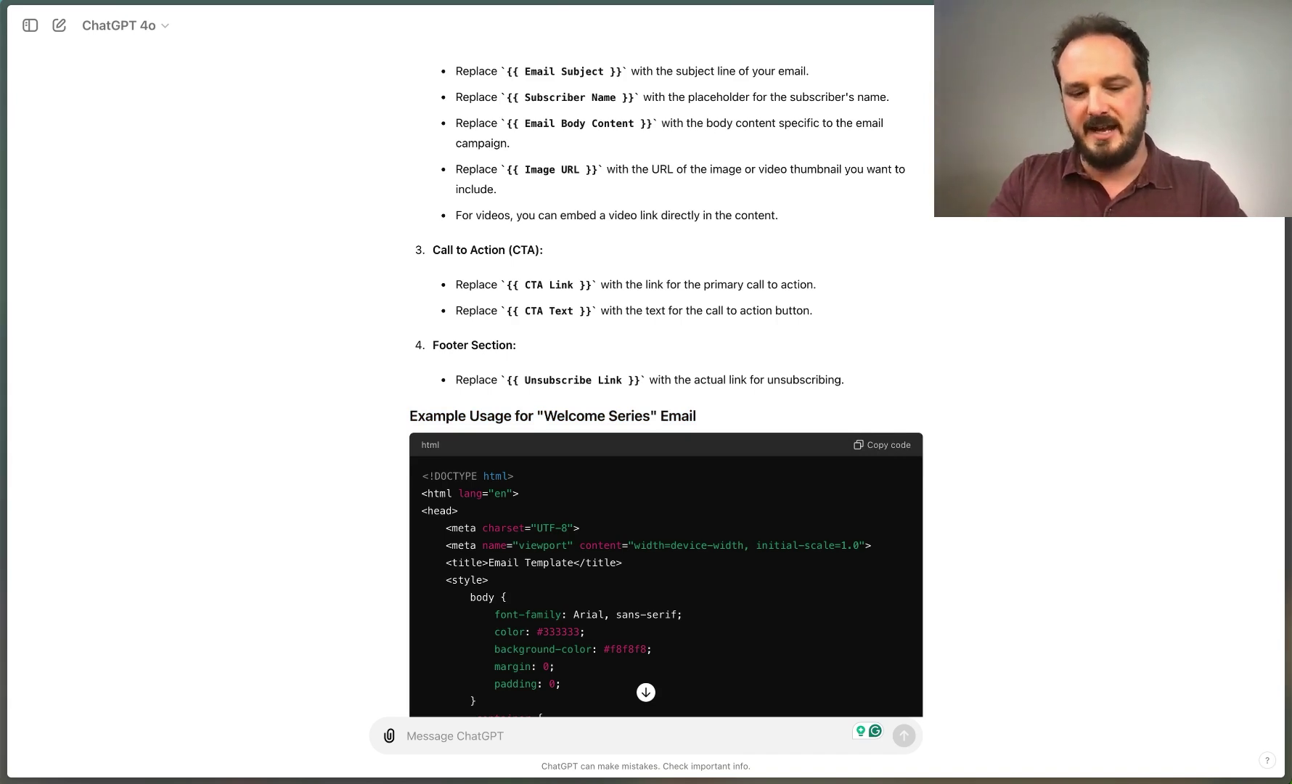
key("super+space")
type("textedit")
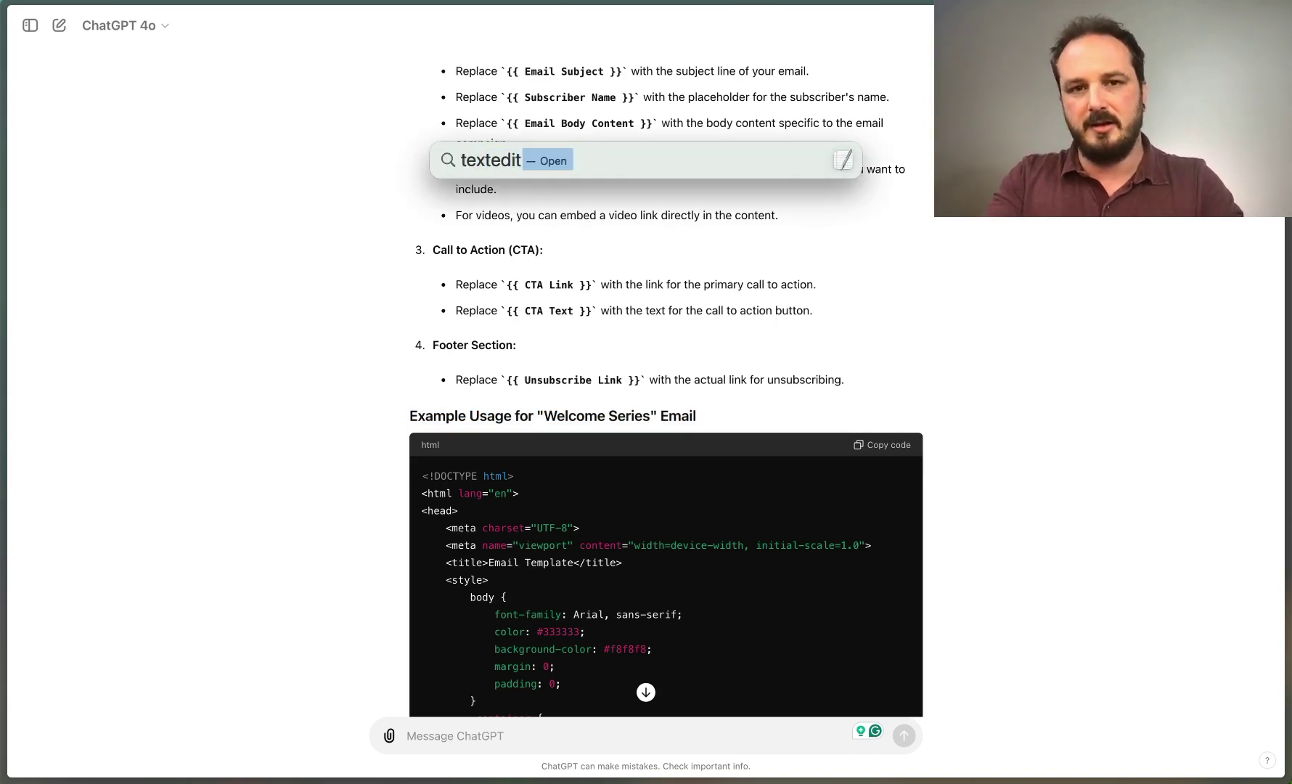
key("Return")
key("super+v")
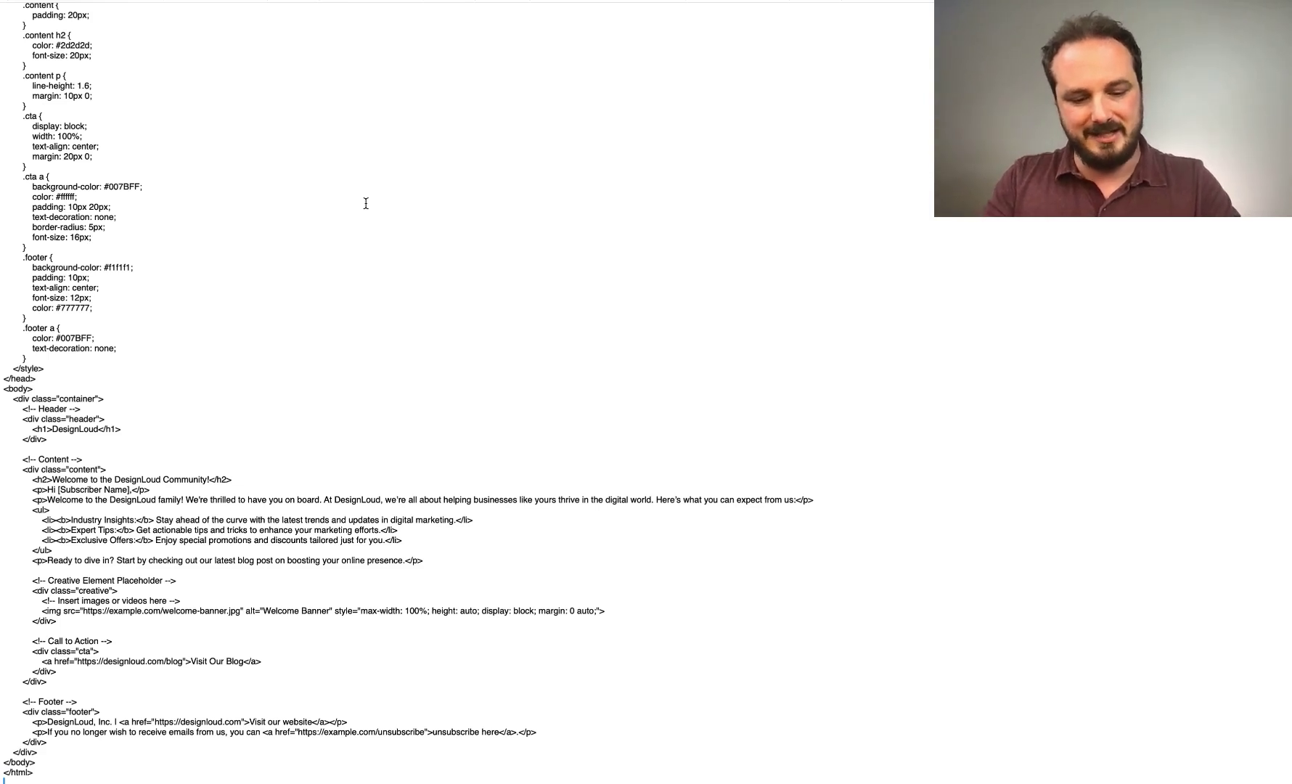
Step: Close the pasted document, name it email-marketing.html with Desktop as the save location, and open the file format choices
key("super+Up")
key("super+r")
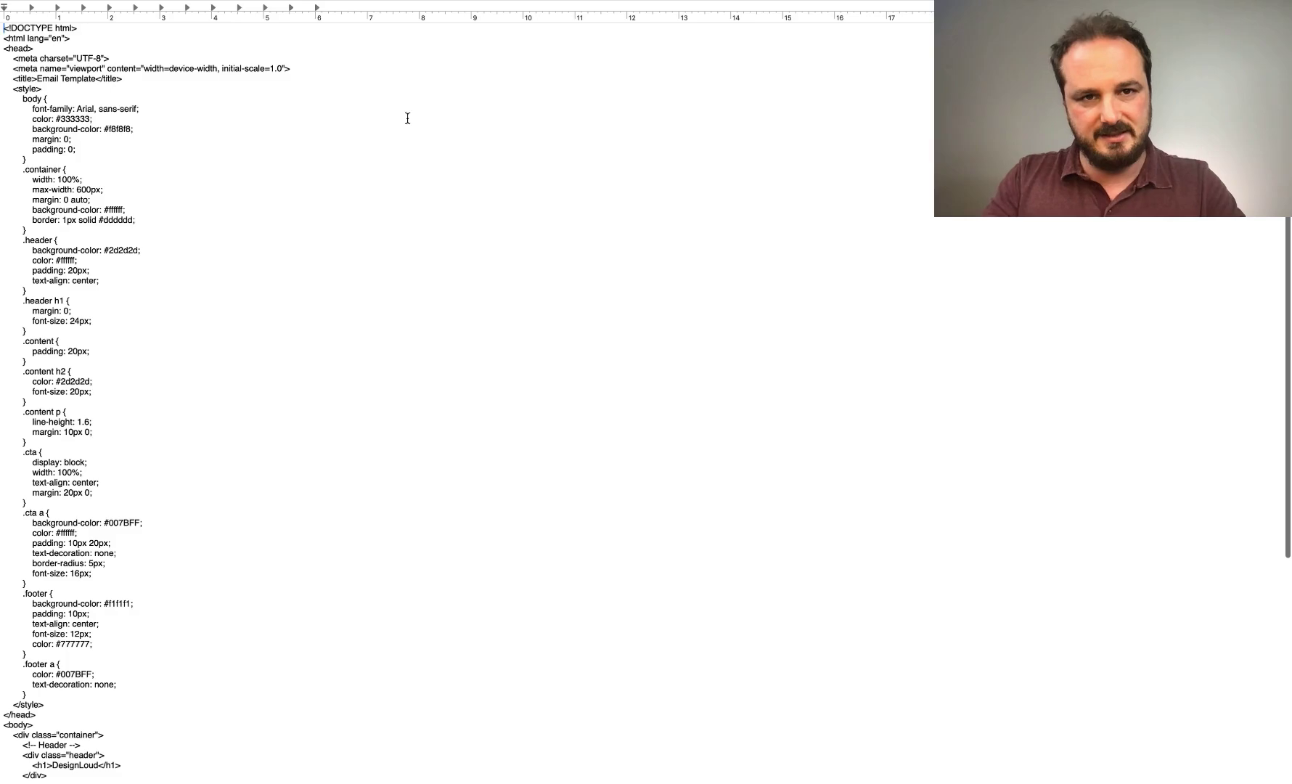
key("super+w")
type("em")
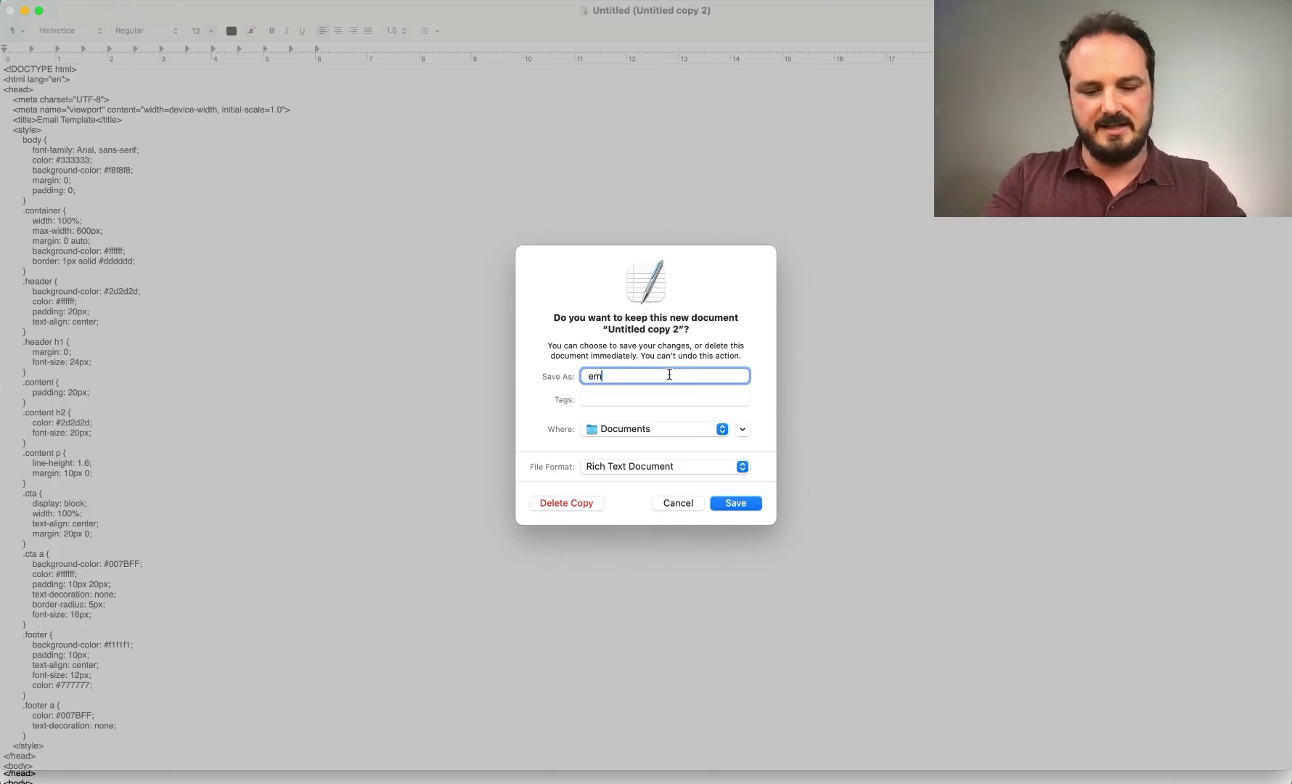
type("ail-marketing")
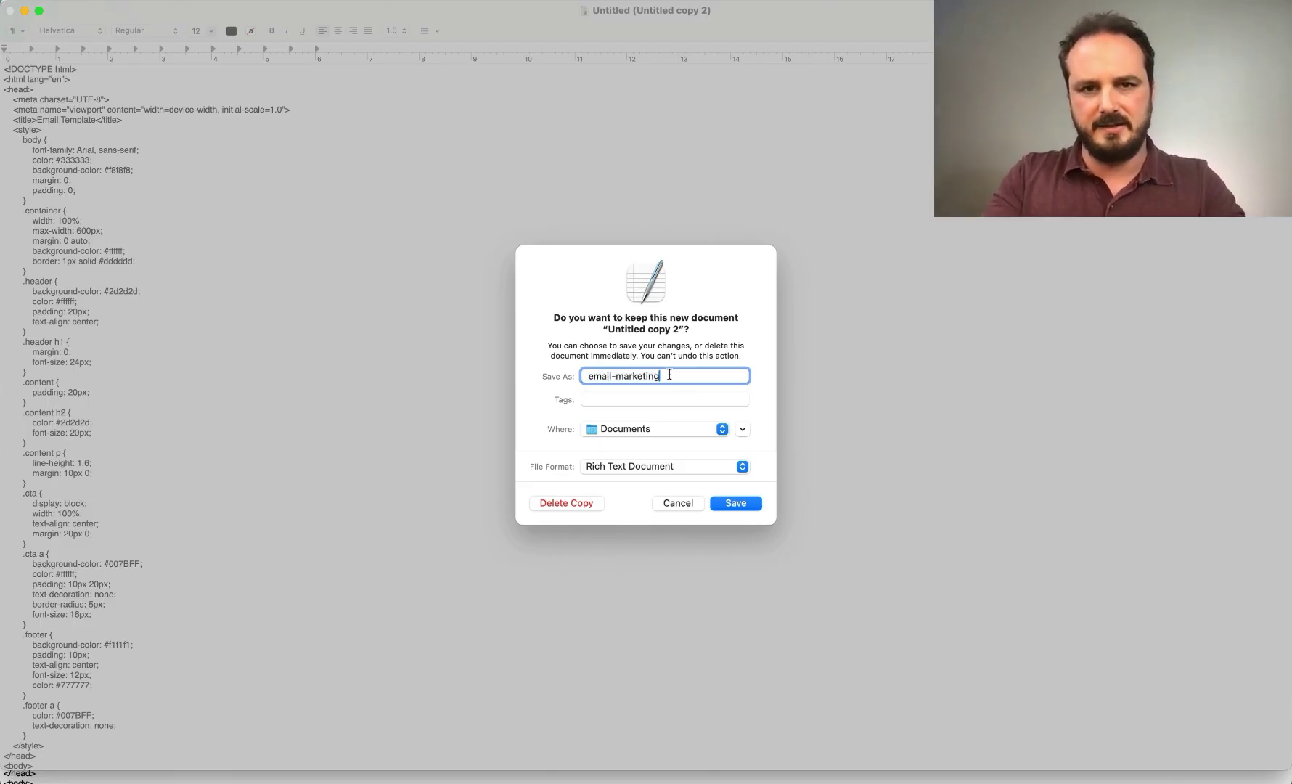
type(".")
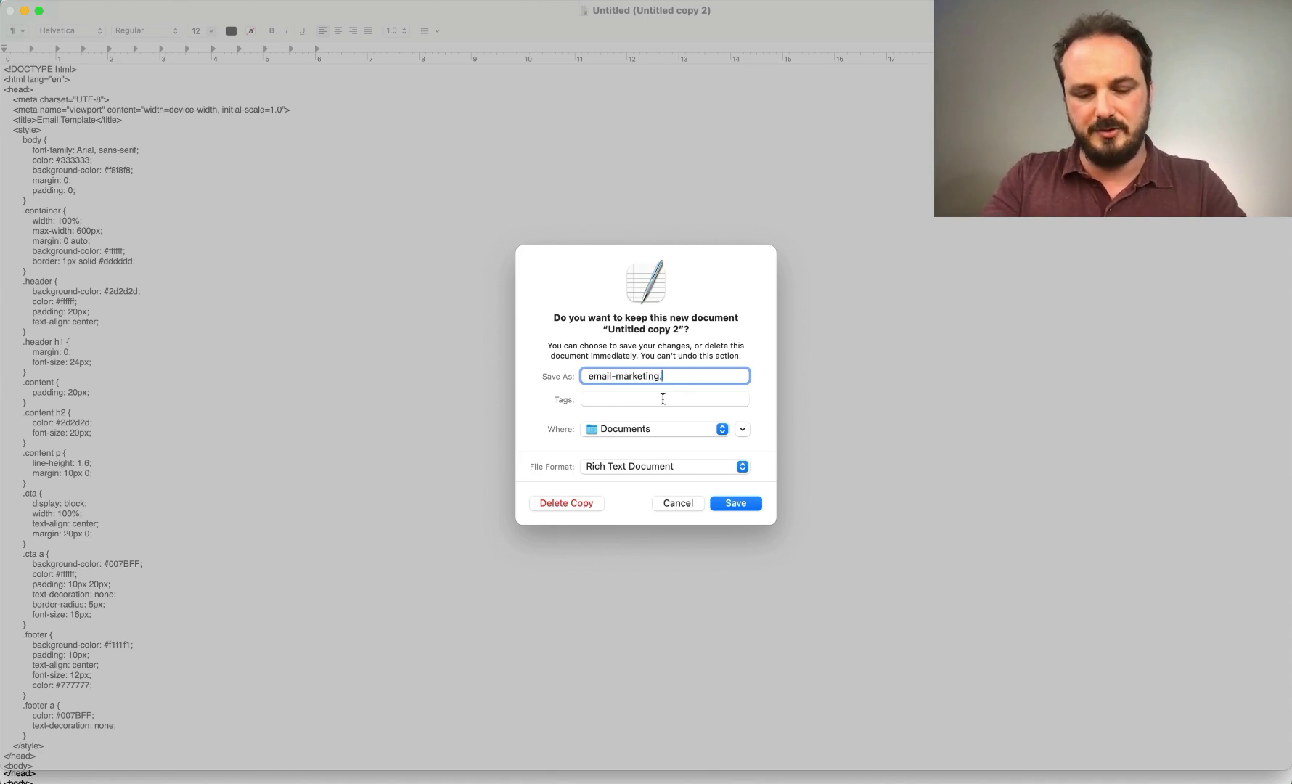
type("html")
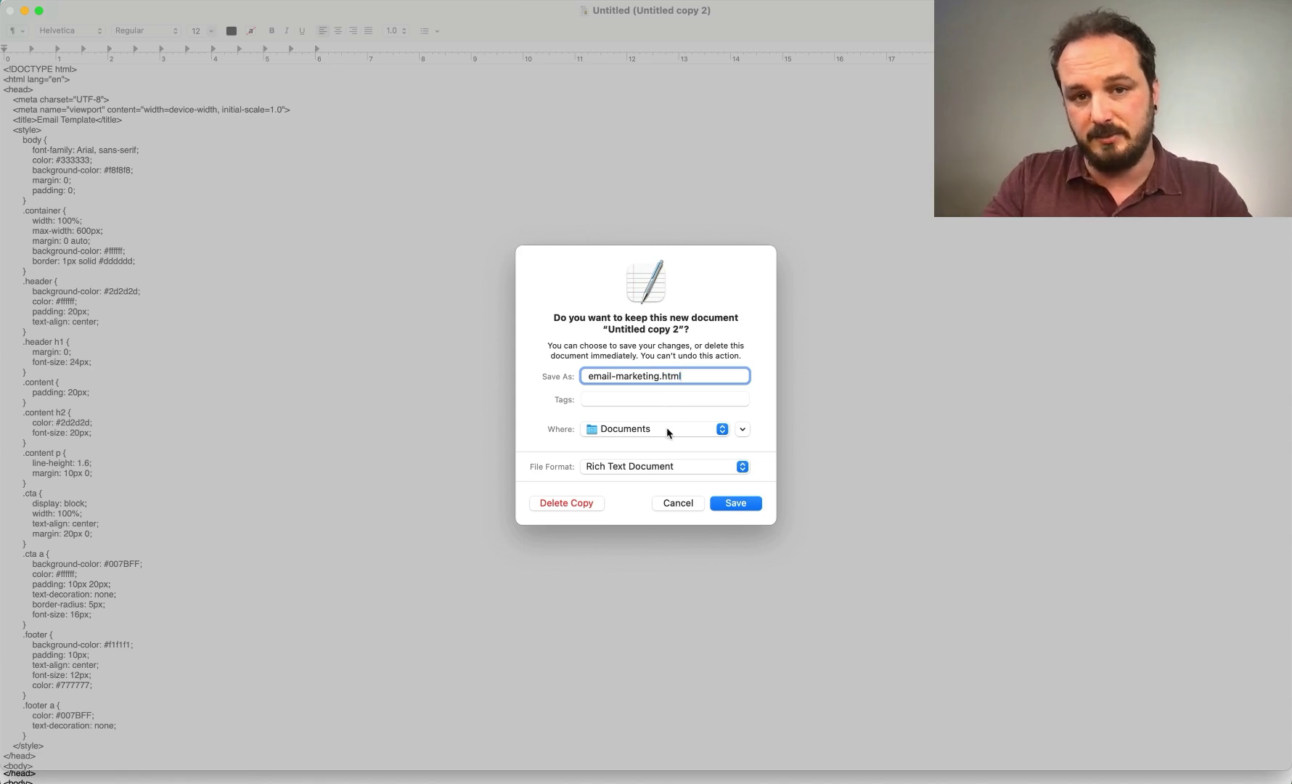
left_click(666, 429)
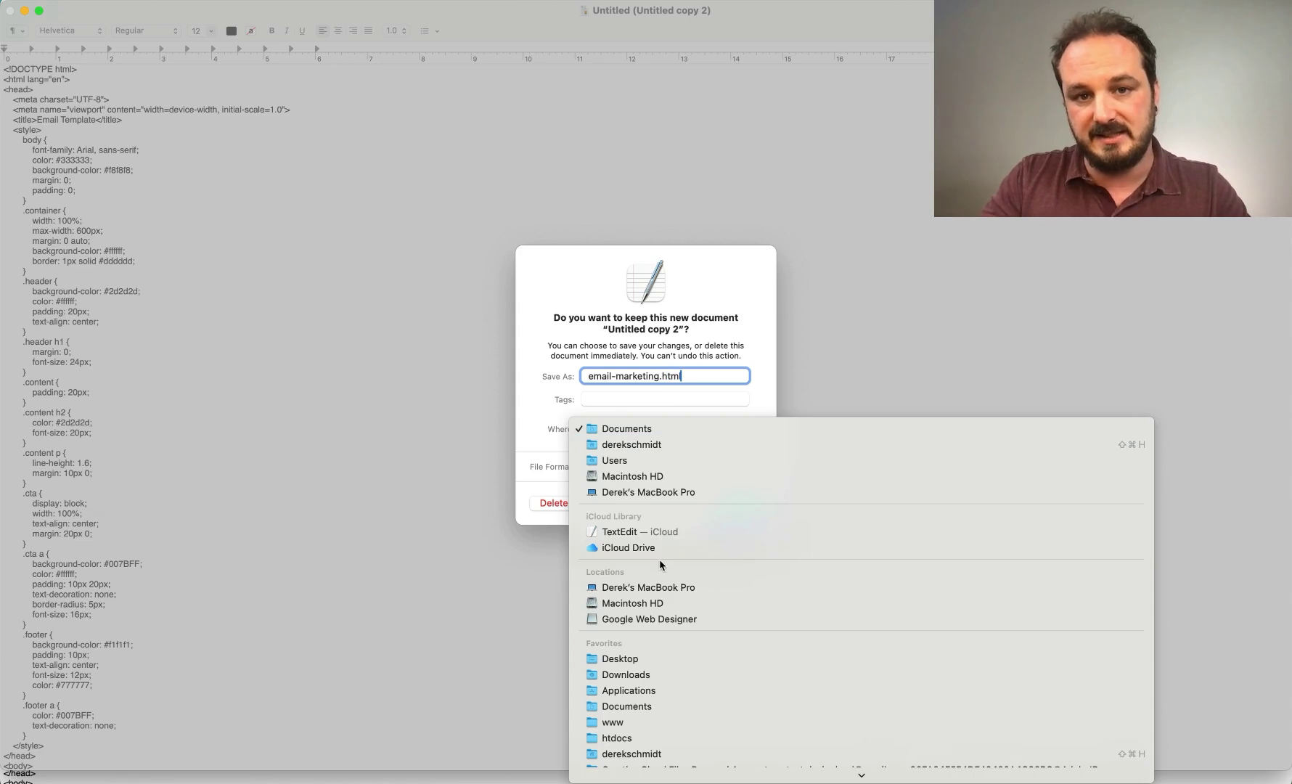
left_click(649, 659)
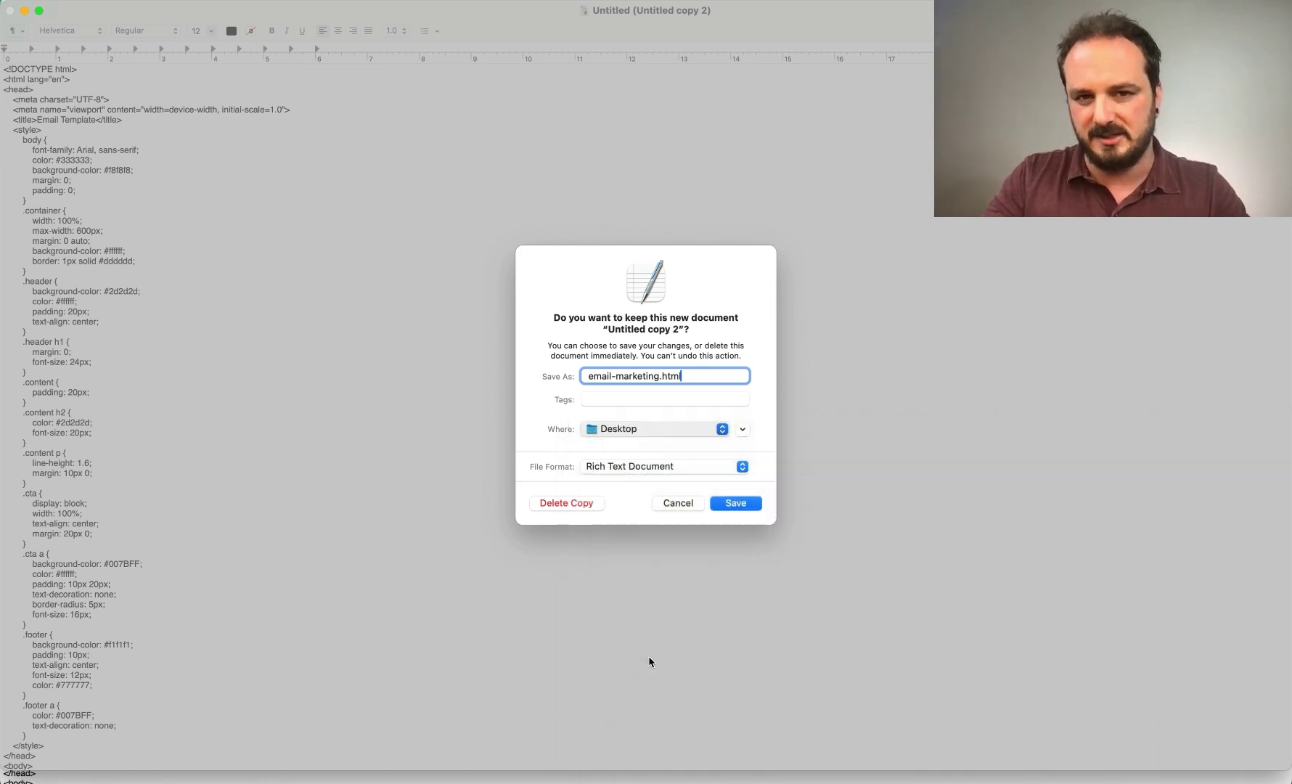
left_click(729, 468)
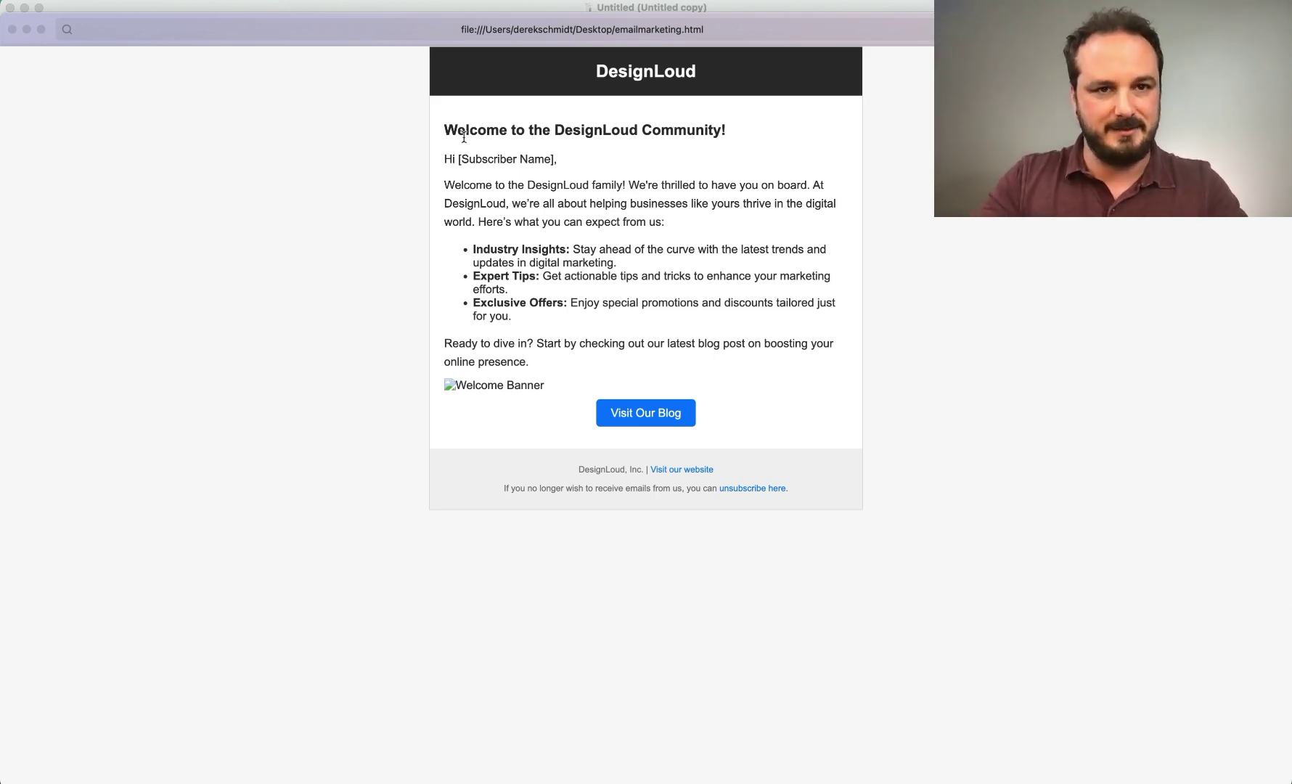
Step: Switch back to ChatGPT and request detailed instructions for setting up the audience segments and segmented, automated campaigns using Mailchimp
key("super+Tab")
left_click(749, 737)
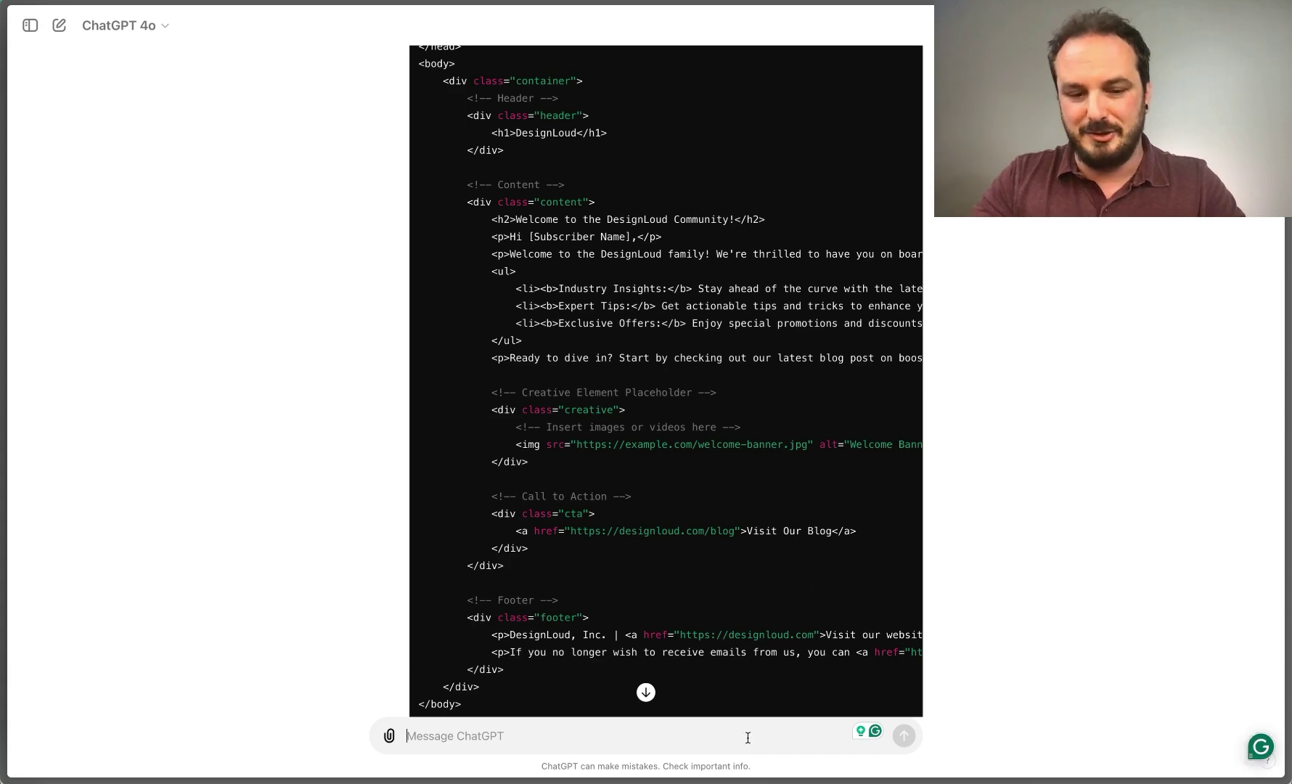
key("super+v")
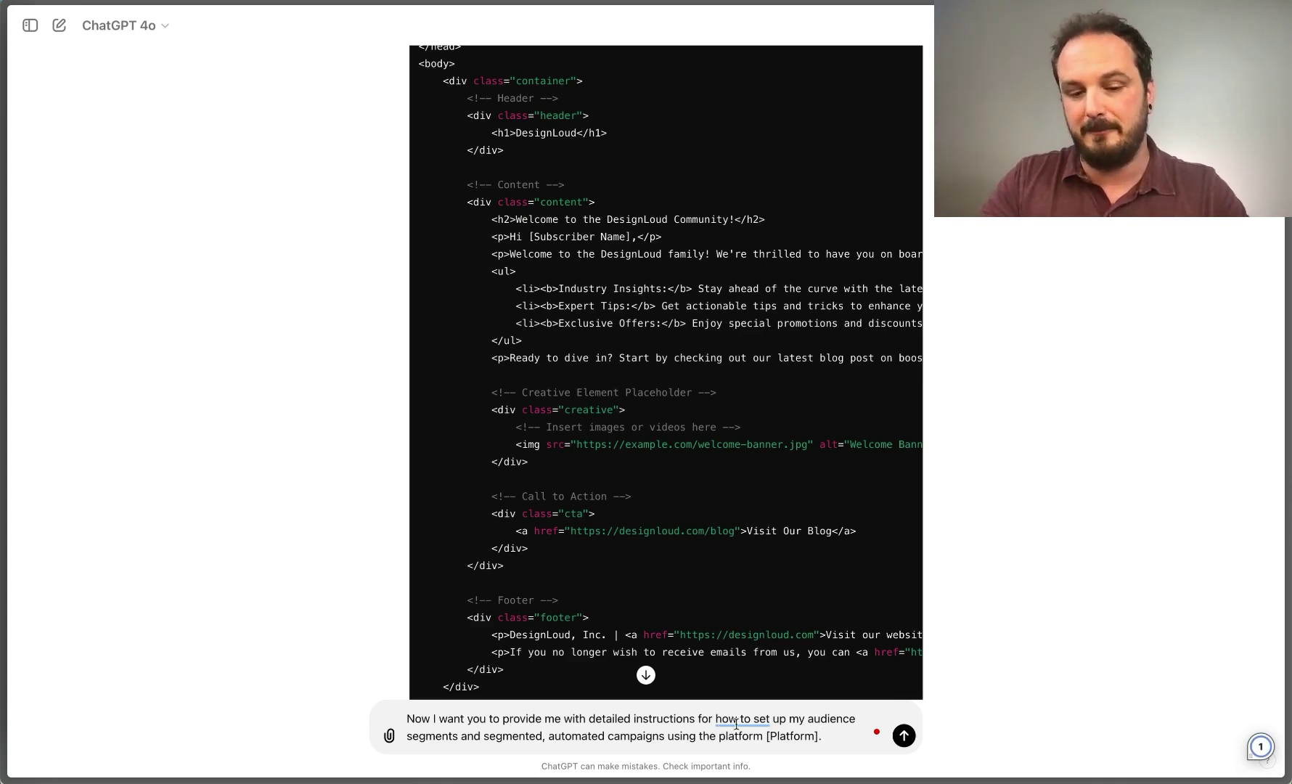
left_click_drag(765, 738, 820, 737)
type("Mailchimp")
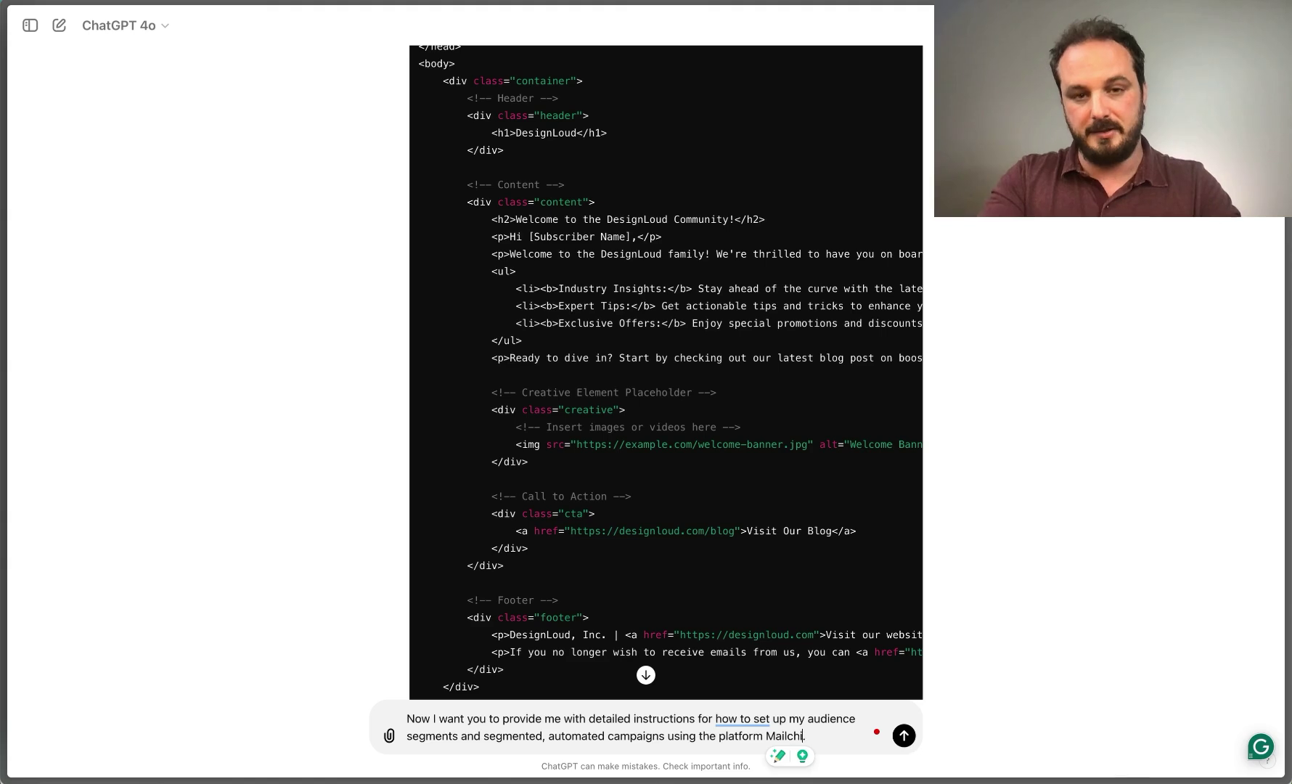
key("Return")
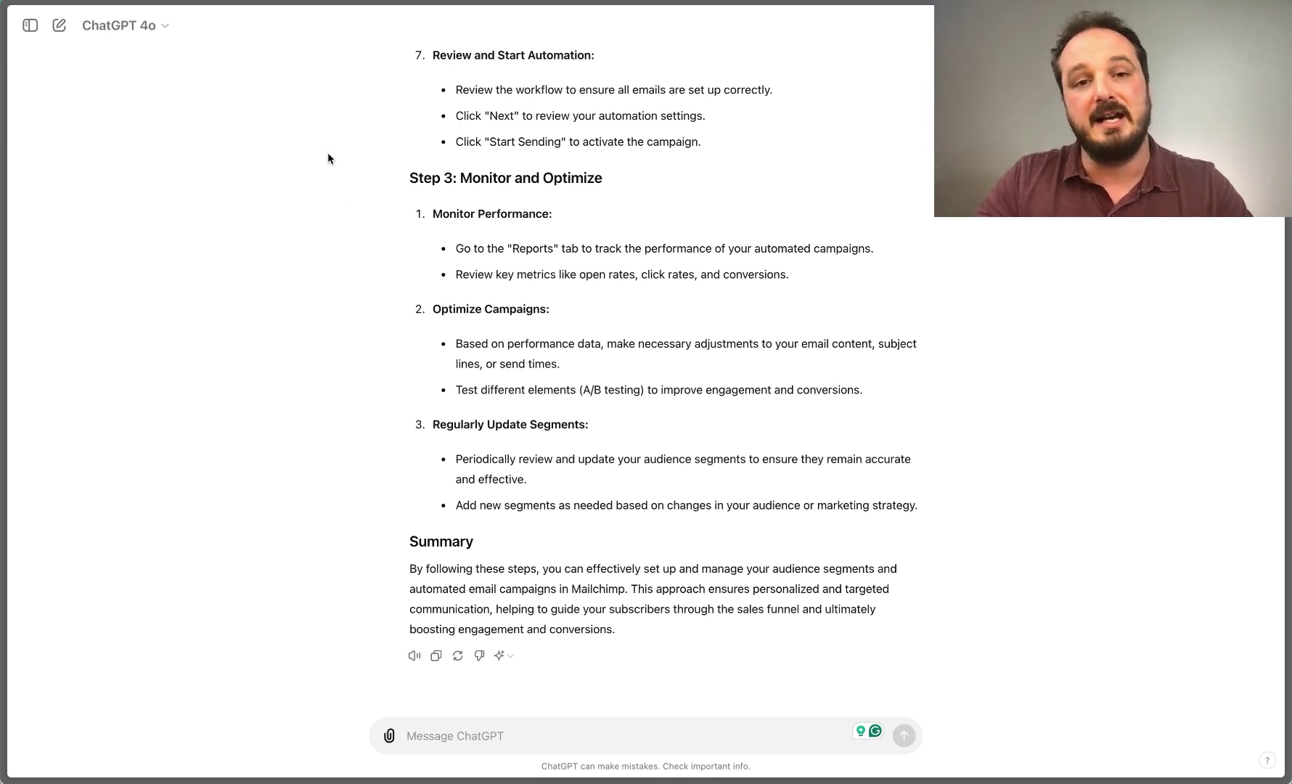
Step: Open the Email Marketing Expert GPT and send it the message "Get started"
left_click(32, 24)
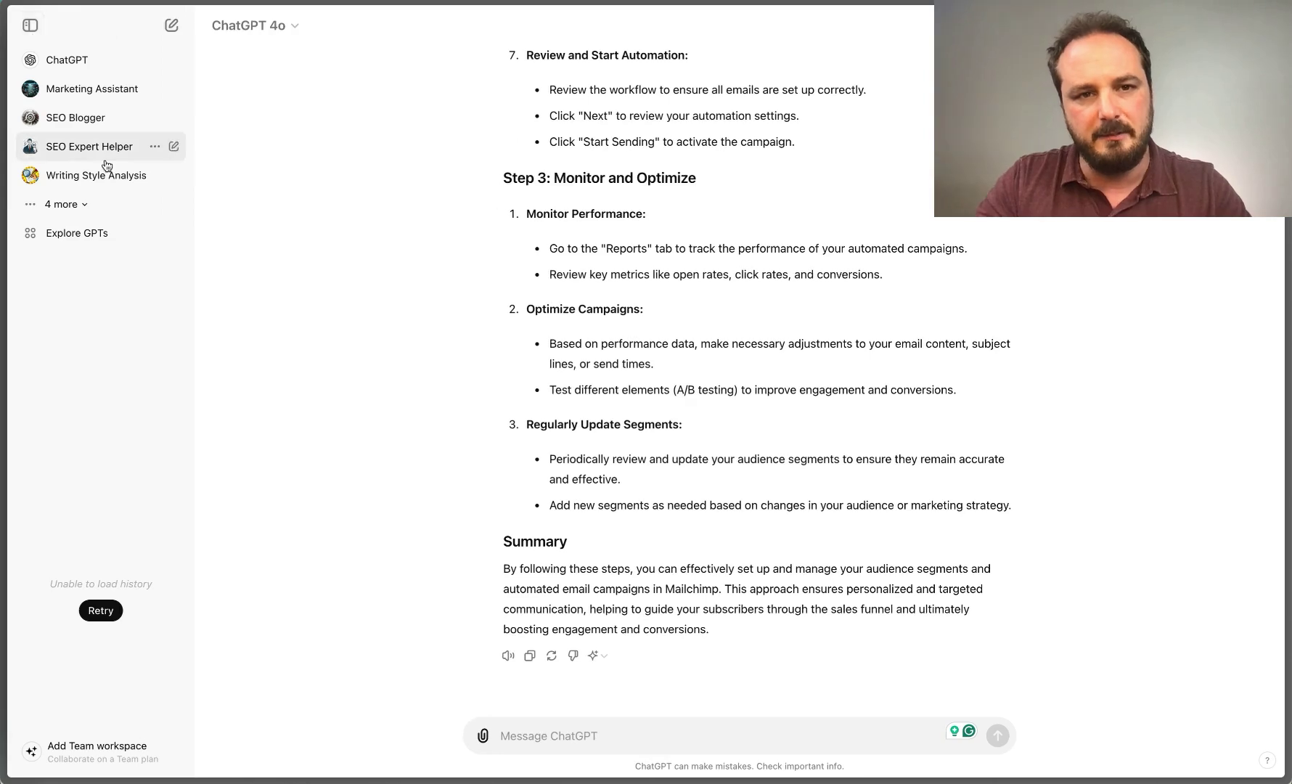
left_click(79, 204)
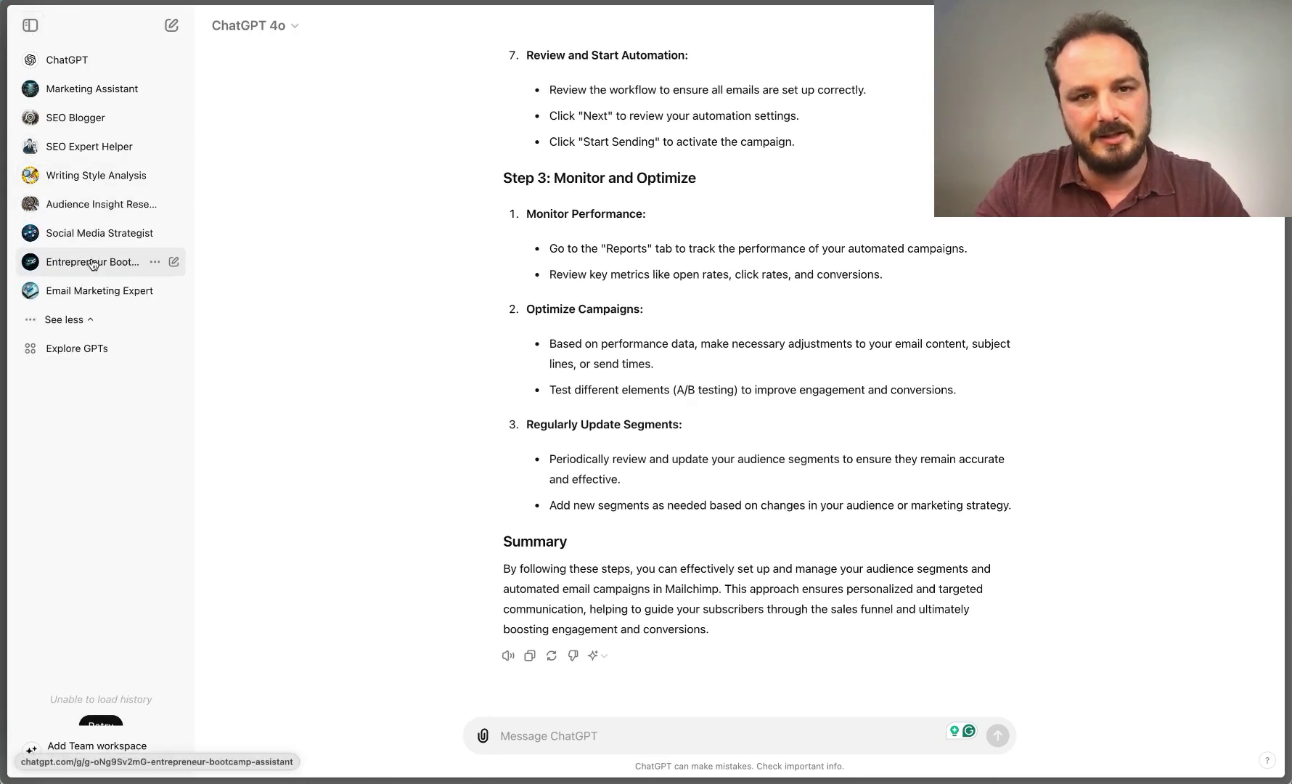
left_click(90, 292)
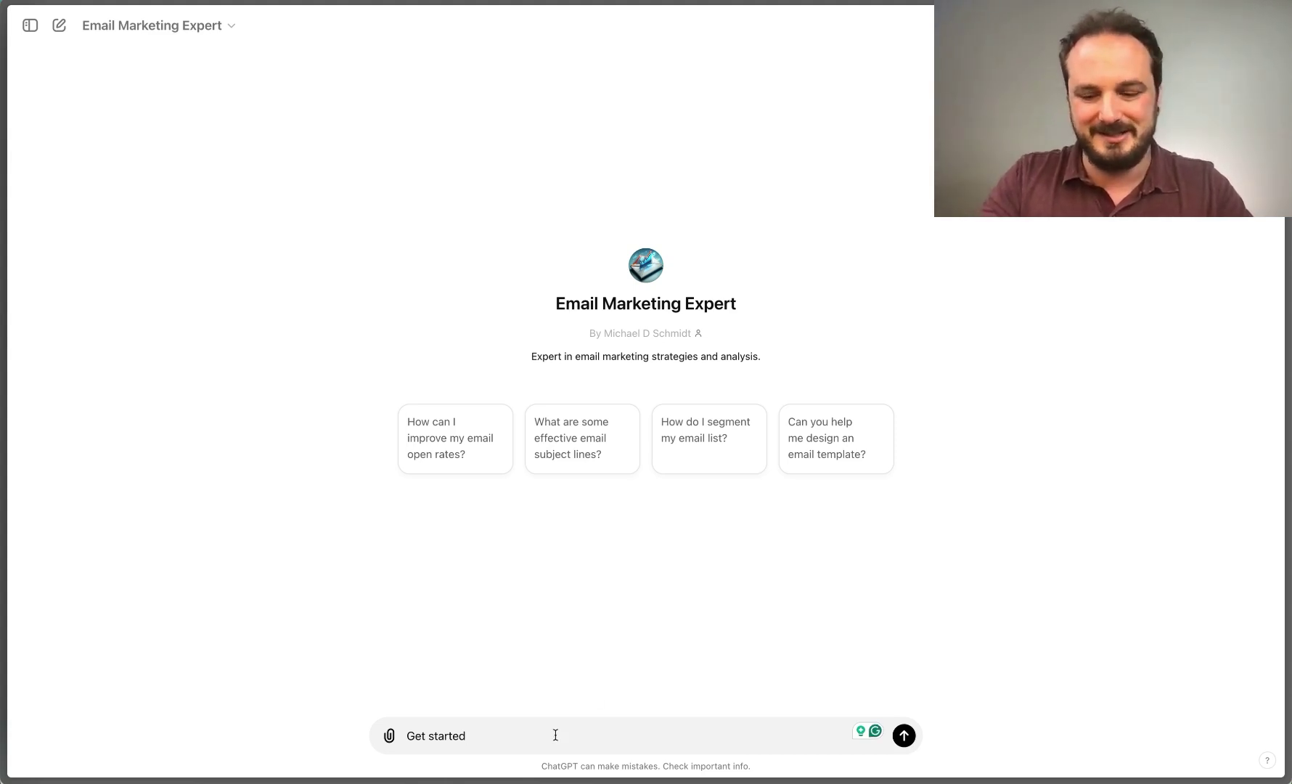
key("Return")
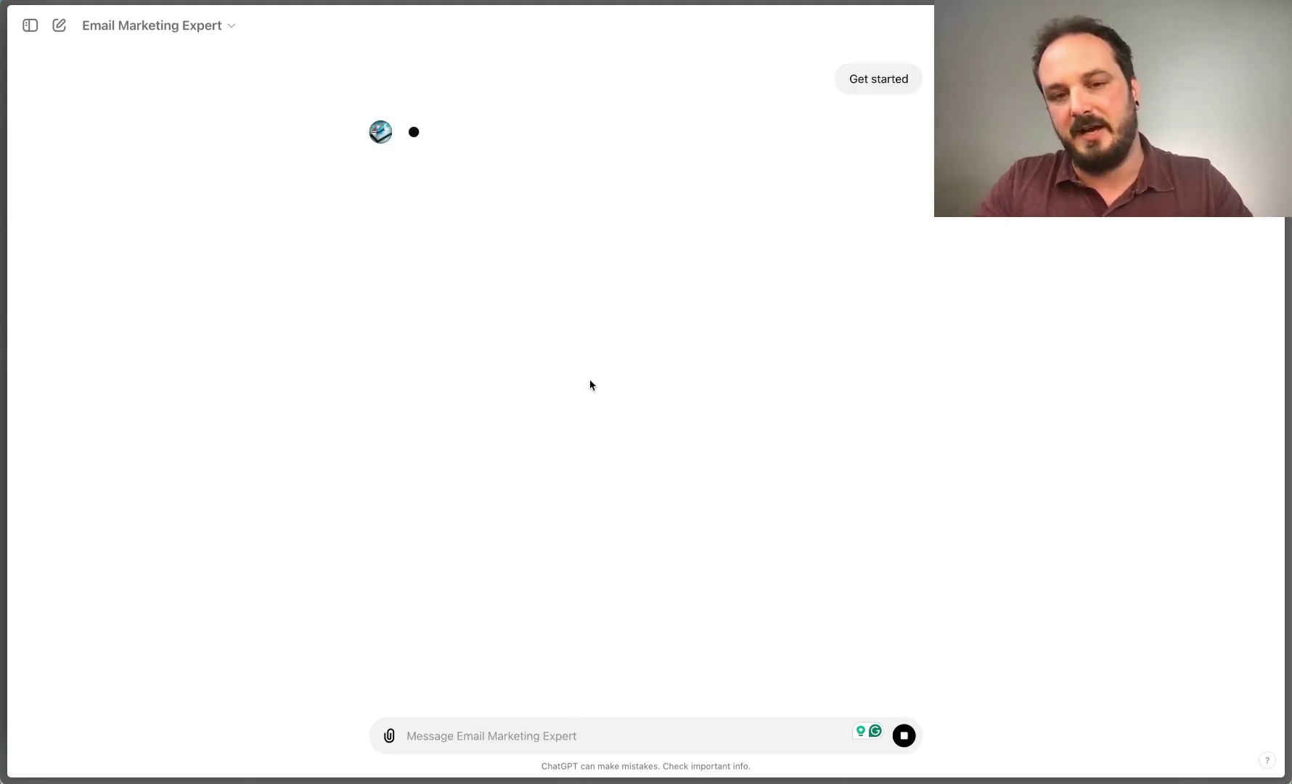